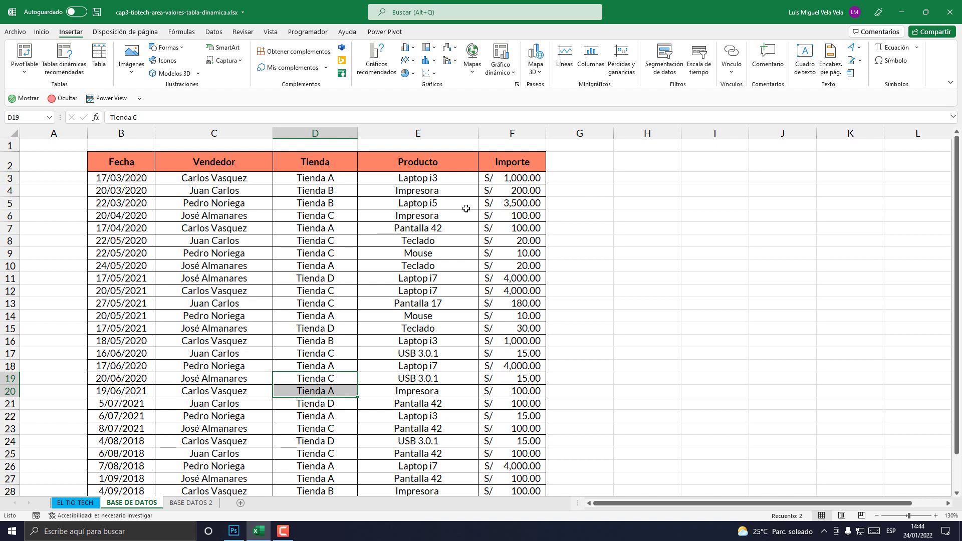
# Examine the sales records on the BASE DE DATOS and BASE DATOS 2 sheets down to their last rows
pyautogui.click(330, 279)
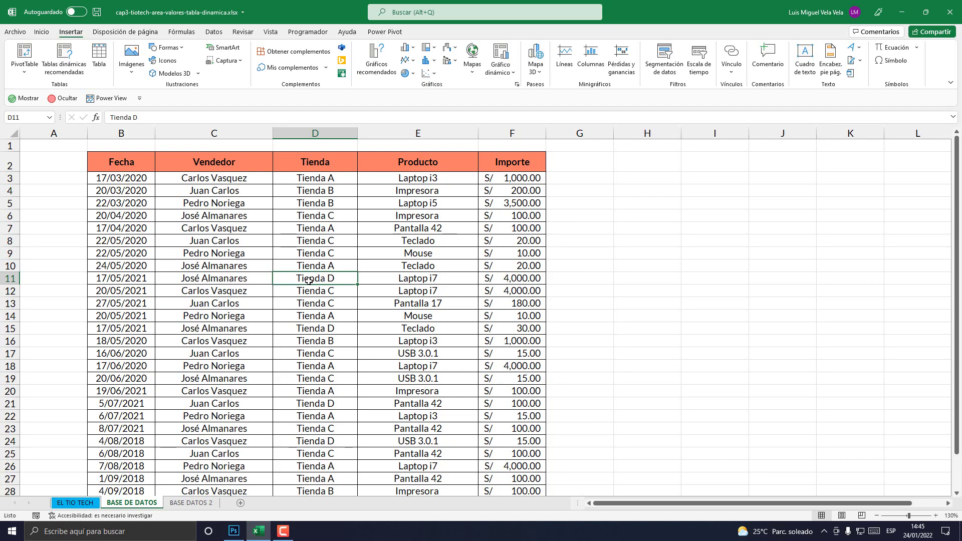
pyautogui.click(198, 503)
pyautogui.scroll(-4, 282, 296)
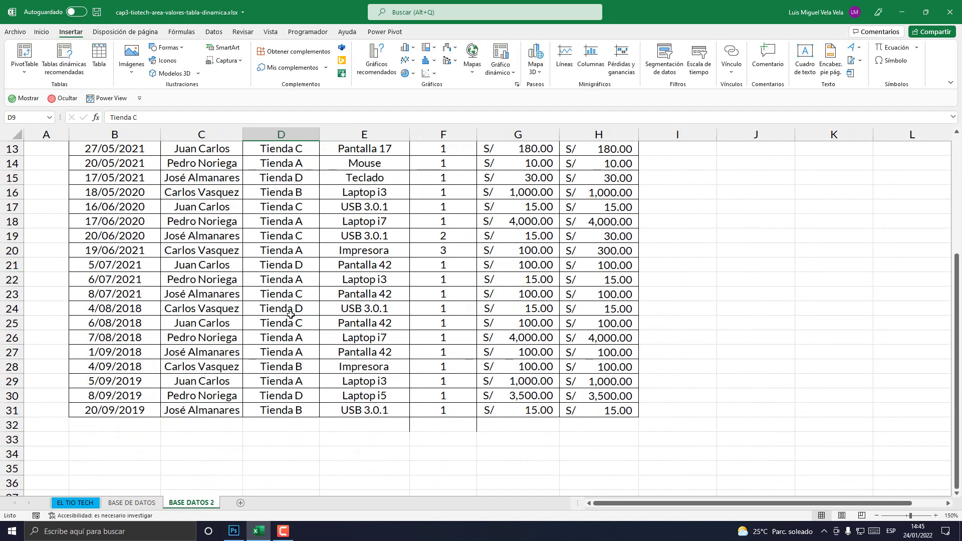
pyautogui.scroll(4, 291, 331)
pyautogui.click(138, 503)
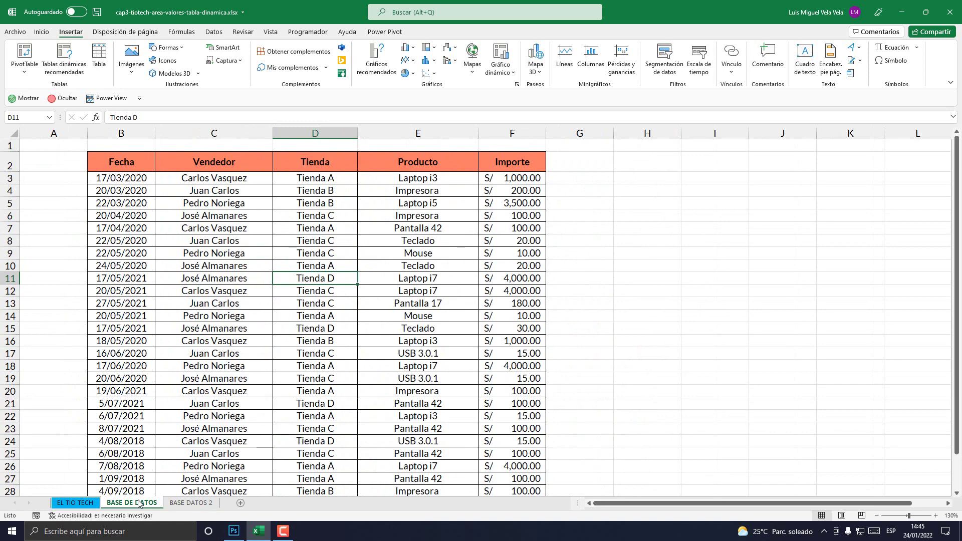
pyautogui.click(303, 353)
pyautogui.scroll(-6, 305, 371)
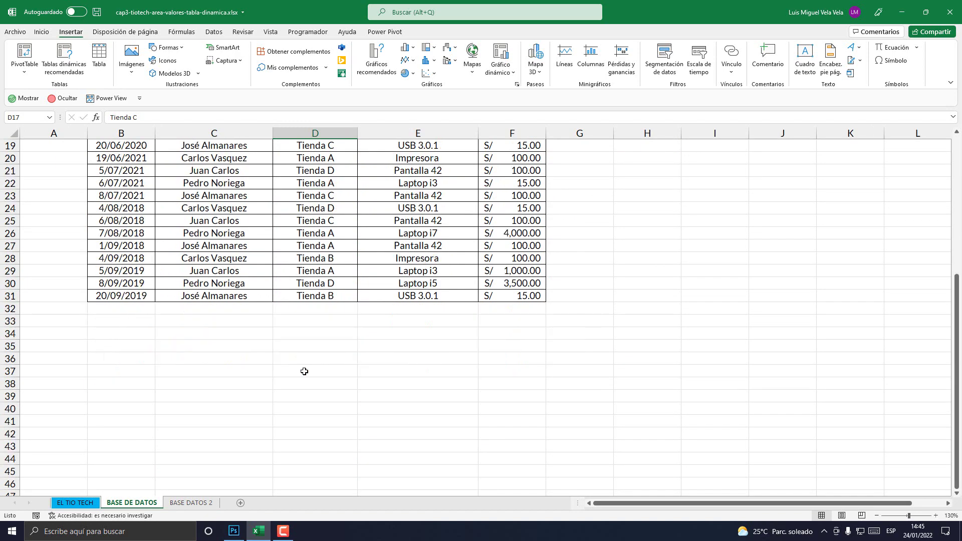
pyautogui.scroll(6, 304, 371)
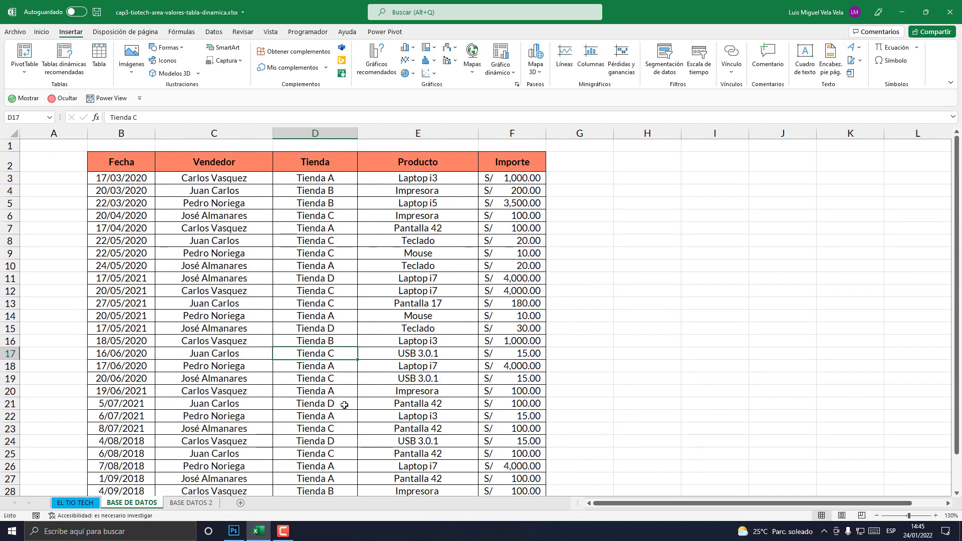
pyautogui.scroll(-8, 344, 405)
pyautogui.scroll(8, 344, 404)
pyautogui.scroll(-4, 350, 381)
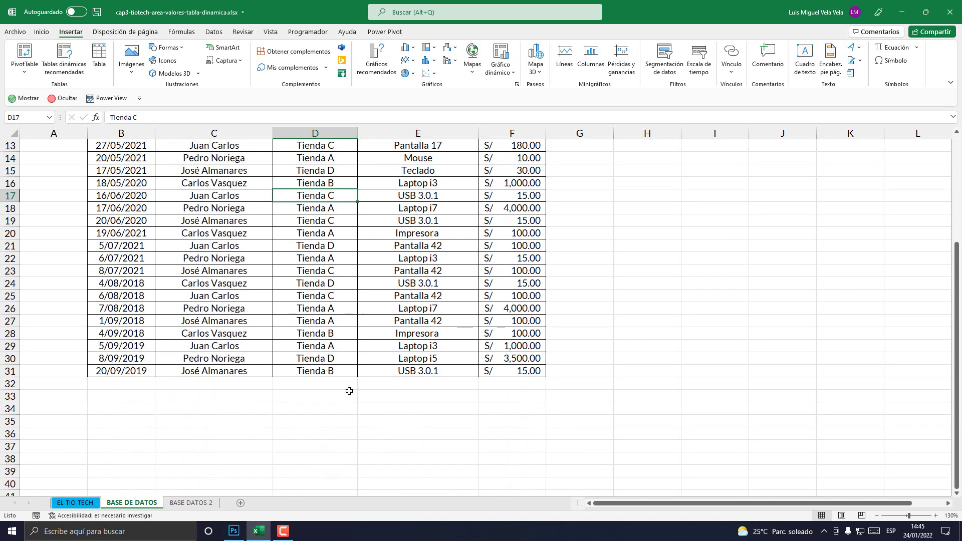
pyautogui.scroll(4, 350, 390)
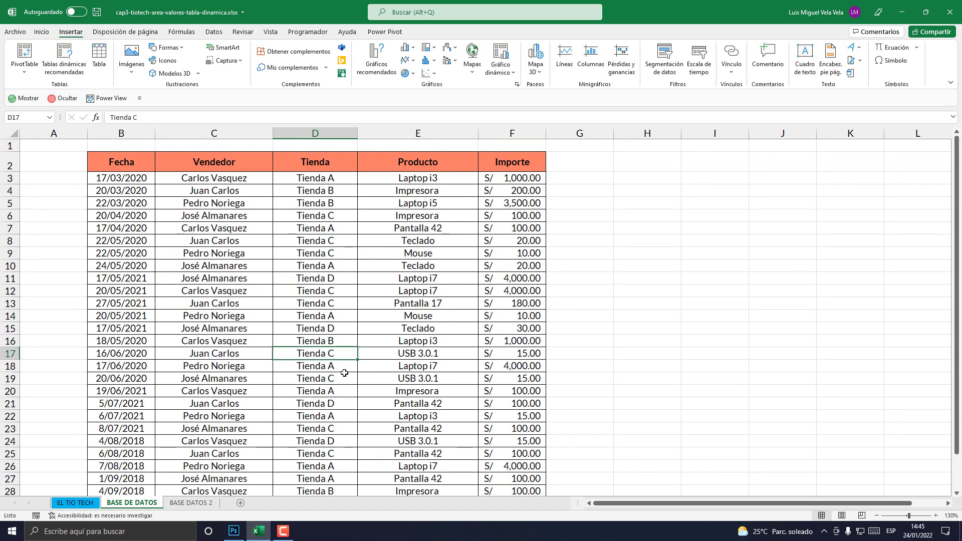
# Compare the column structure of the BASE DE DATOS and BASE DATOS 2 sheets, ending on BASE DE DATOS
pyautogui.click(176, 504)
pyautogui.click(142, 504)
pyautogui.hotkey('ctrl', 'pagedown')
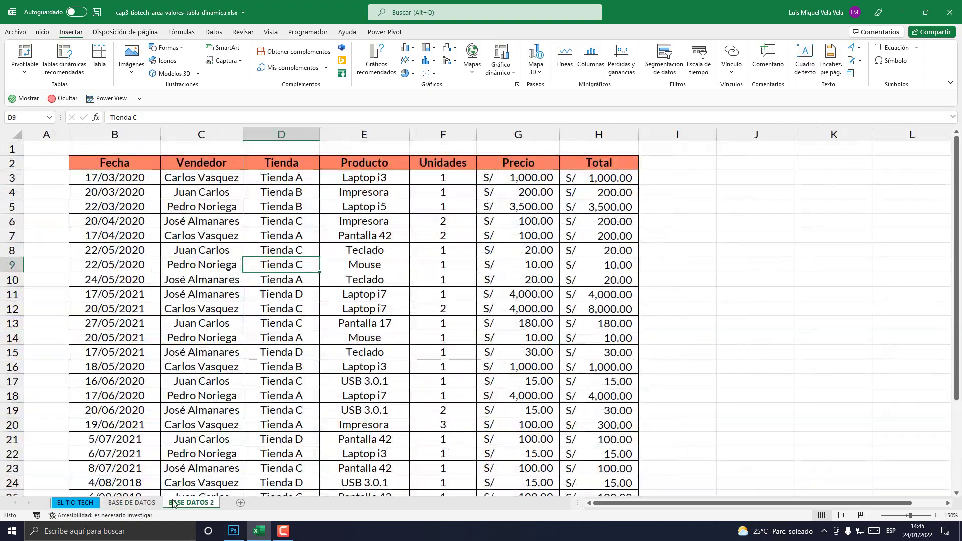
pyautogui.click(139, 504)
pyautogui.hotkey('ctrl', 'pagedown')
pyautogui.click(137, 503)
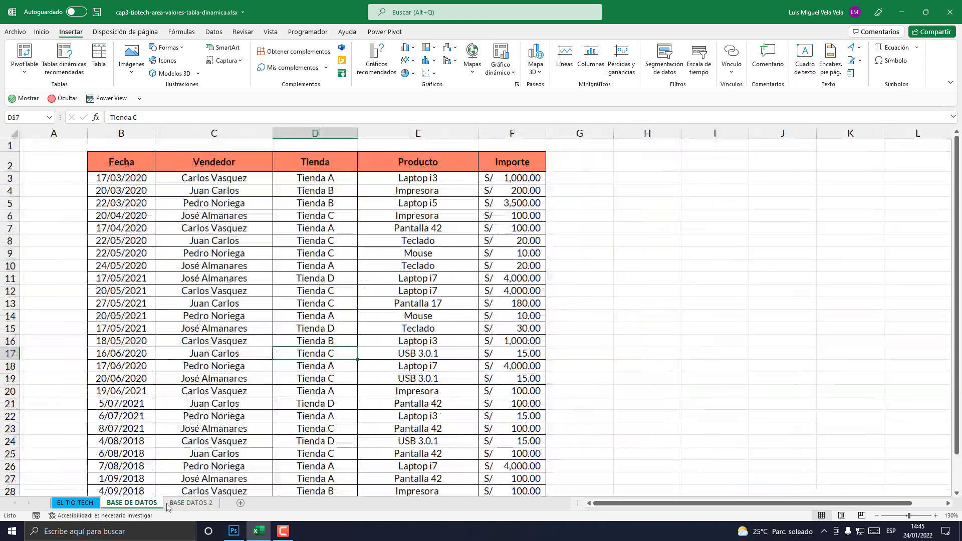
pyautogui.hotkey('ctrl', 'pagedown')
pyautogui.click(136, 504)
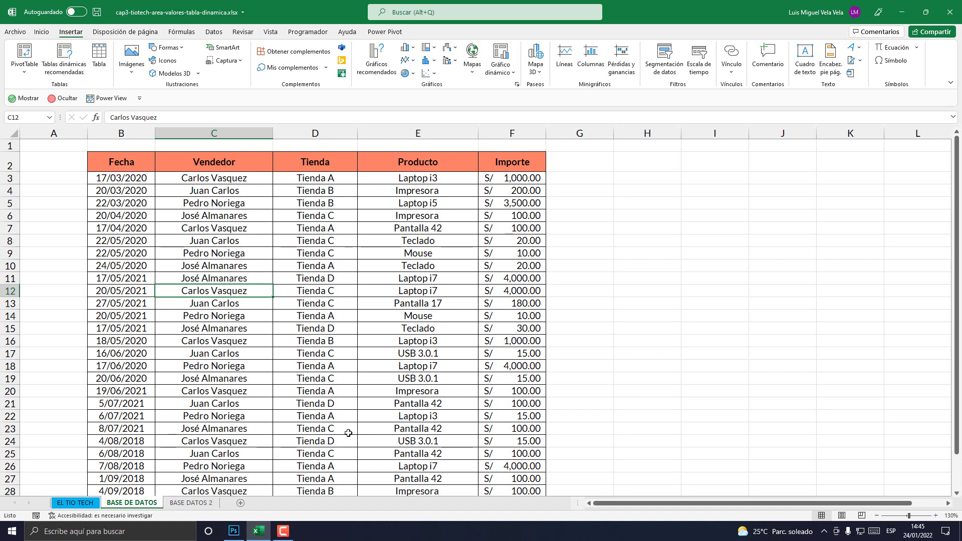
# Select the sales data manually from the Fecha header to the last Importe value, B2:F31, and release the selection
pyautogui.scroll(-5, 353, 422)
pyautogui.scroll(5, 353, 422)
pyautogui.scroll(-8, 185, 437)
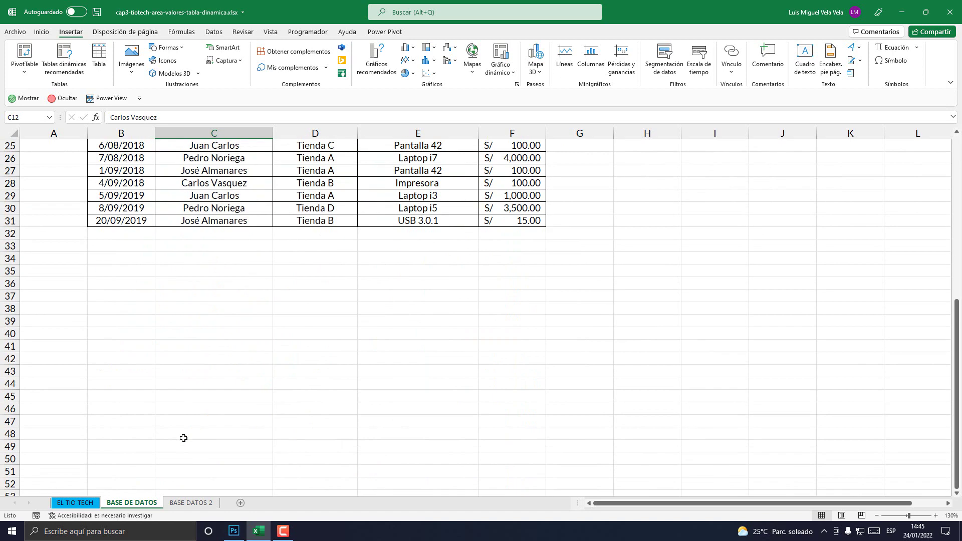
pyautogui.scroll(8, 185, 438)
pyautogui.moveTo(119, 162); pyautogui.dragTo(508, 430)
pyautogui.click(177, 239)
pyautogui.moveTo(125, 162); pyautogui.dragTo(502, 465)
pyautogui.scroll(2, 253, 326)
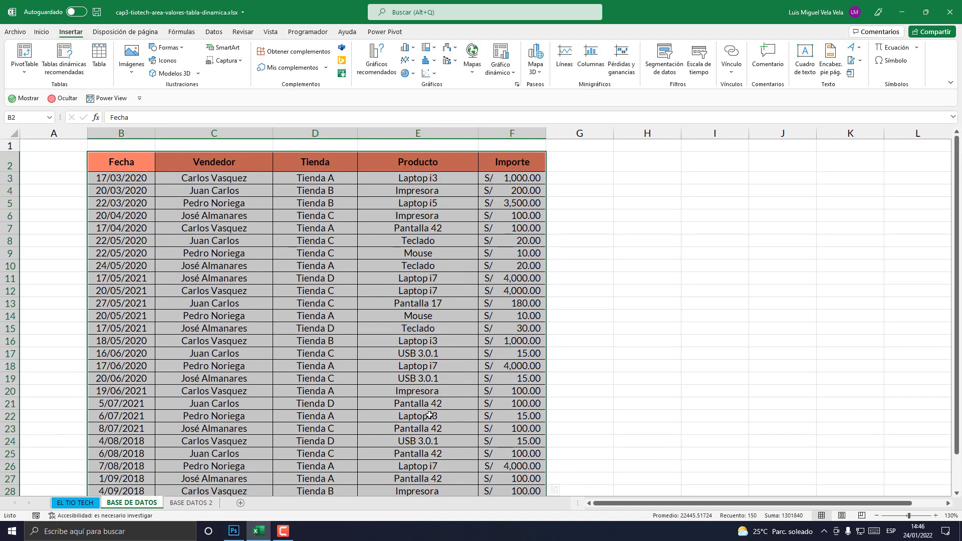
pyautogui.click(345, 320)
# Switch to Photoshop, circle the Ctrl and E keys in red on the keyboard image, and return to Excel
pyautogui.hotkey('alt', 'Tab')
pyautogui.moveTo(182, 379)
pyautogui.mouseDown()
pyautogui.moveTo(167, 376)
pyautogui.moveTo(138, 408)
pyautogui.moveTo(185, 390)
pyautogui.moveTo(182, 378)
pyautogui.mouseUp()
pyautogui.moveTo(321, 239)
pyautogui.mouseDown()
pyautogui.moveTo(293, 231)
pyautogui.moveTo(299, 281)
pyautogui.moveTo(319, 243)
pyautogui.mouseUp()
pyautogui.click(259, 531)
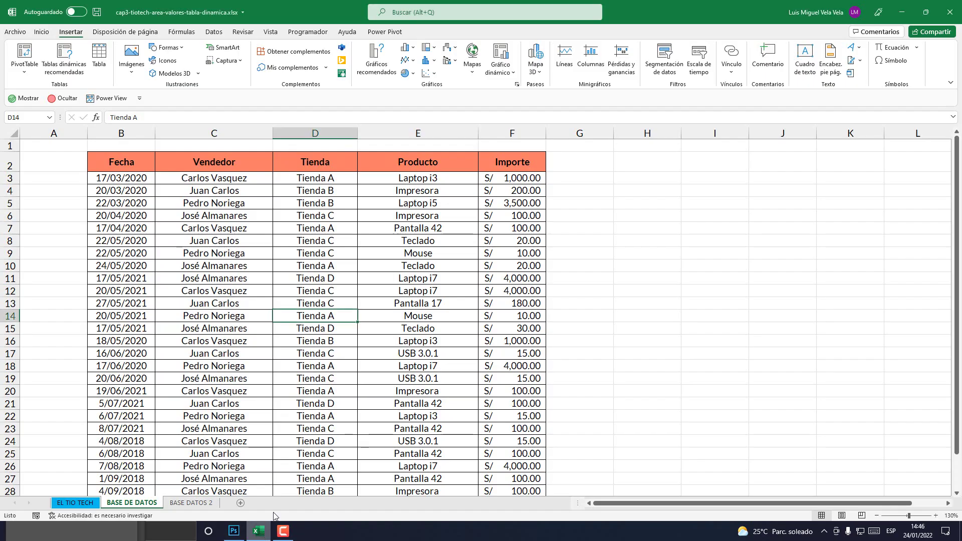
# Select the whole sales data block at once and open the table creation dialog for B2:F31, cancelling it
pyautogui.hotkey('ctrl', 'e')
pyautogui.scroll(-4, 363, 338)
pyautogui.scroll(-4, 363, 338)
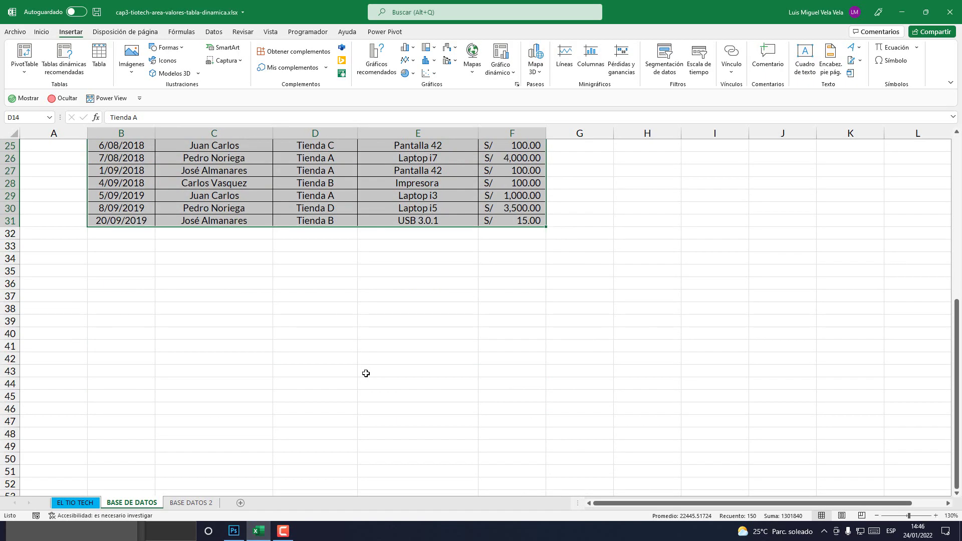
pyautogui.scroll(8, 365, 374)
pyautogui.scroll(-9, 365, 374)
pyautogui.scroll(1, 366, 373)
pyautogui.scroll(8, 365, 374)
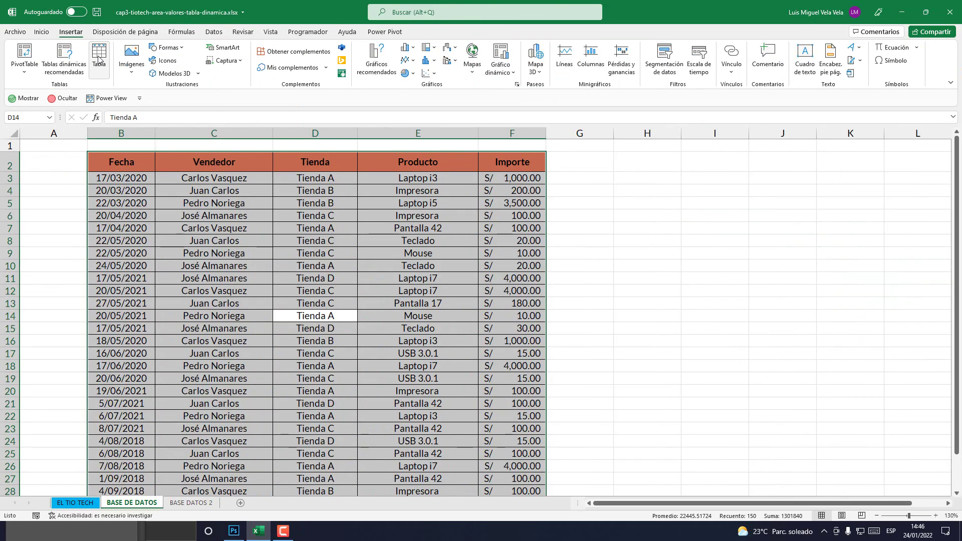
pyautogui.click(99, 59)
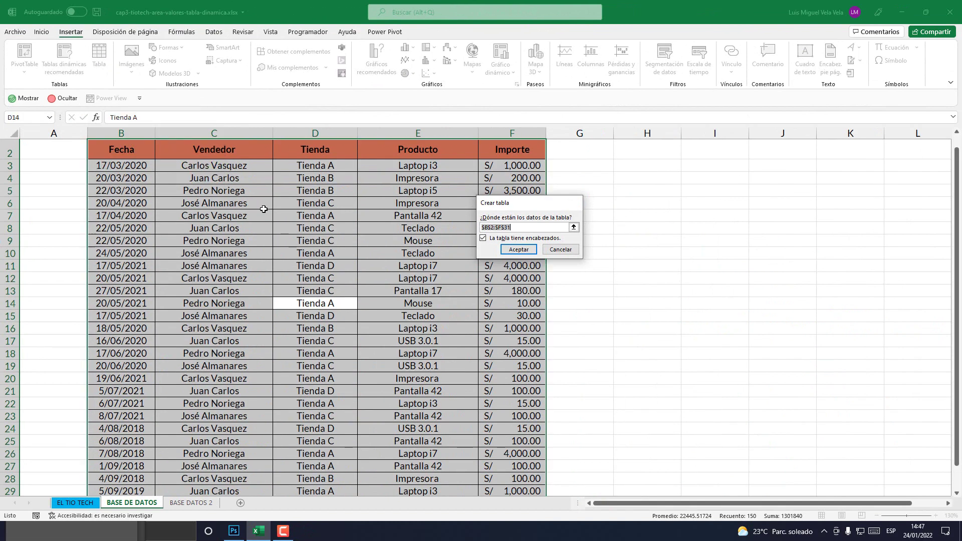
pyautogui.press('Escape')
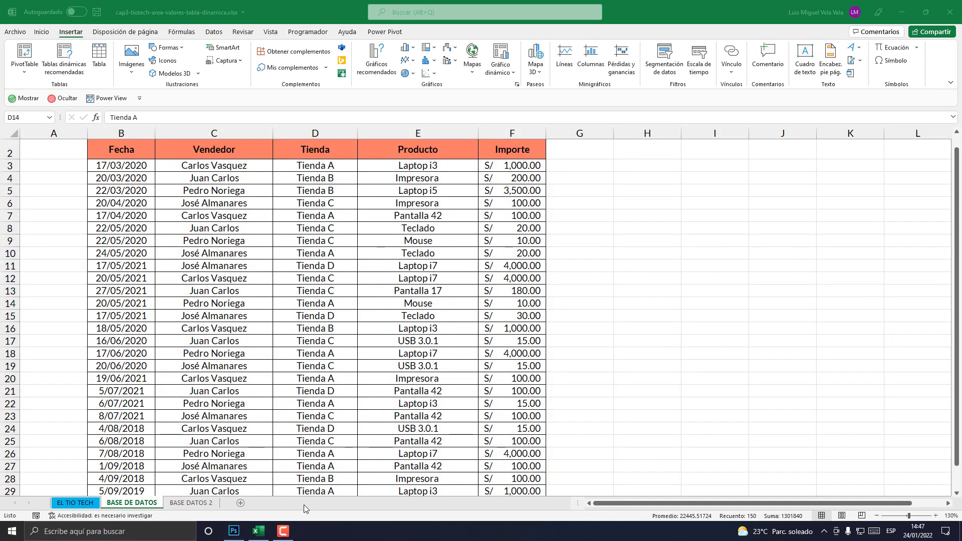
# In Photoshop, revert the keyboard image to its opened state, circle the Ctrl and T keys in red, and return to Excel
pyautogui.click(234, 531)
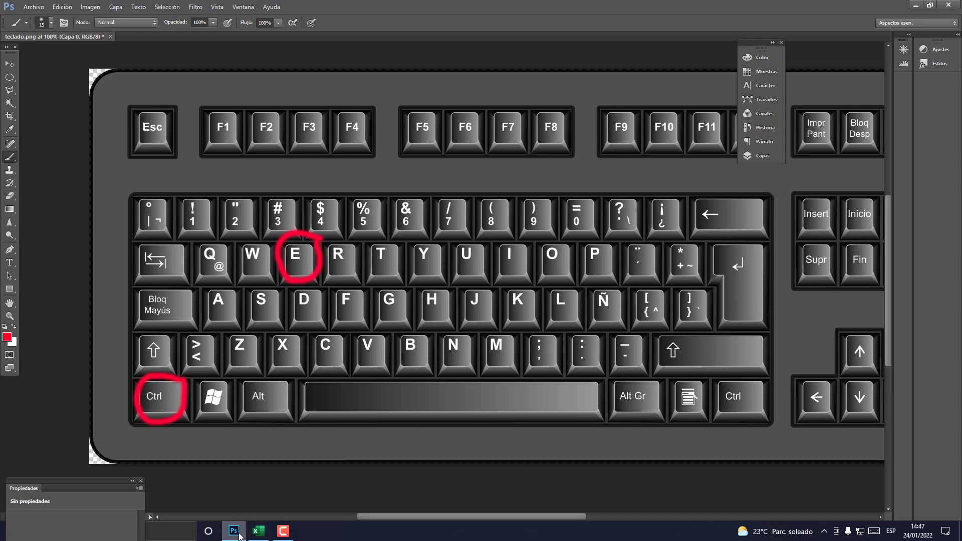
pyautogui.click(765, 127)
pyautogui.click(623, 76)
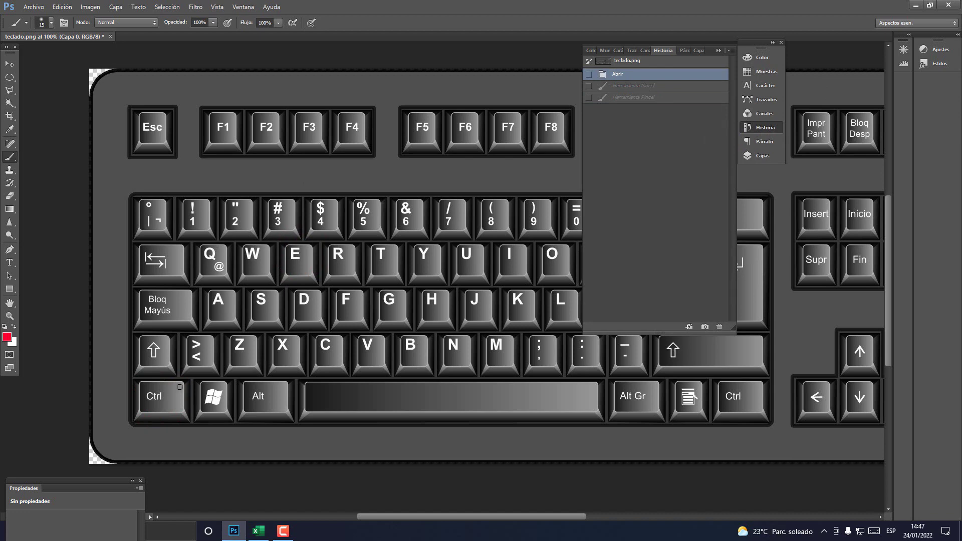
pyautogui.moveTo(189, 379)
pyautogui.mouseDown()
pyautogui.moveTo(133, 378)
pyautogui.moveTo(146, 430)
pyautogui.moveTo(189, 390)
pyautogui.moveTo(187, 380)
pyautogui.mouseUp()
pyautogui.moveTo(391, 247)
pyautogui.mouseDown()
pyautogui.moveTo(374, 235)
pyautogui.moveTo(378, 281)
pyautogui.moveTo(415, 248)
pyautogui.moveTo(398, 241)
pyautogui.mouseUp()
pyautogui.click(916, 5)
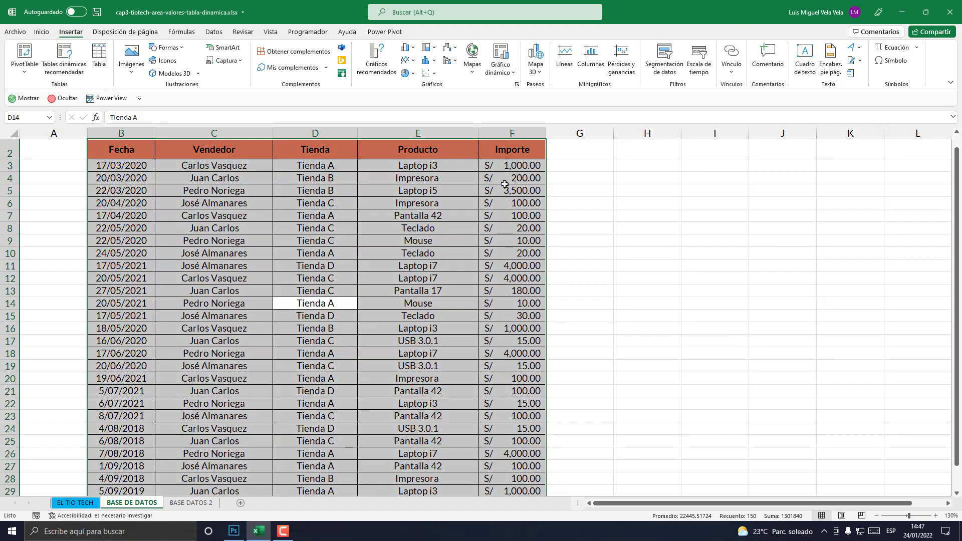
# Convert the sales data range B2:F31 on BASE DE DATOS into a table with headers
pyautogui.click(752, 316)
pyautogui.scroll(1, 479, 280)
pyautogui.scroll(-6, 451, 296)
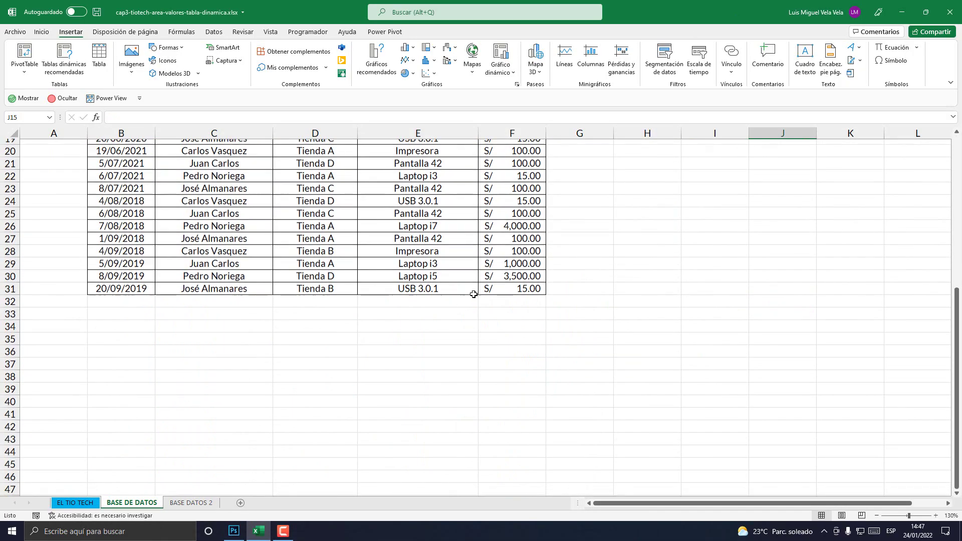
pyautogui.scroll(6, 351, 311)
pyautogui.click(292, 330)
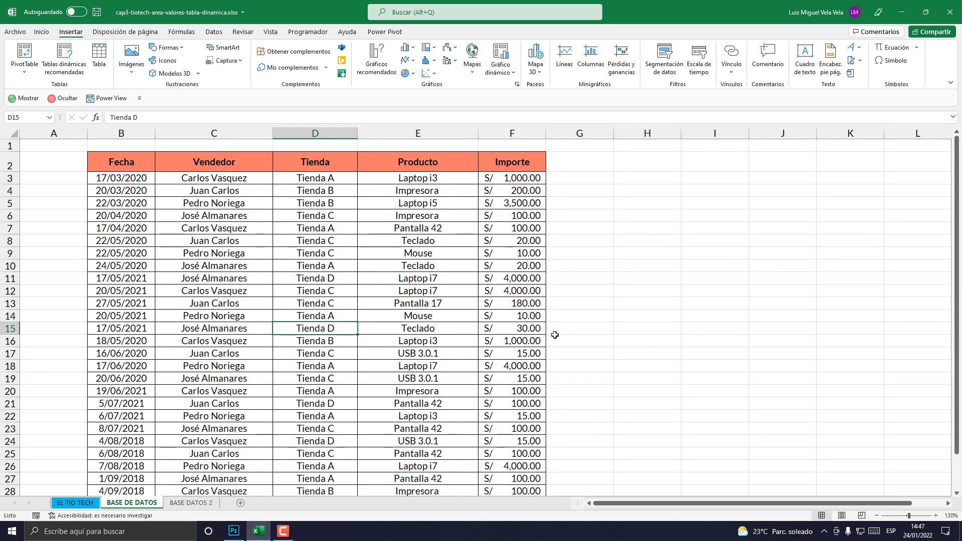
pyautogui.hotkey('ctrl', 't')
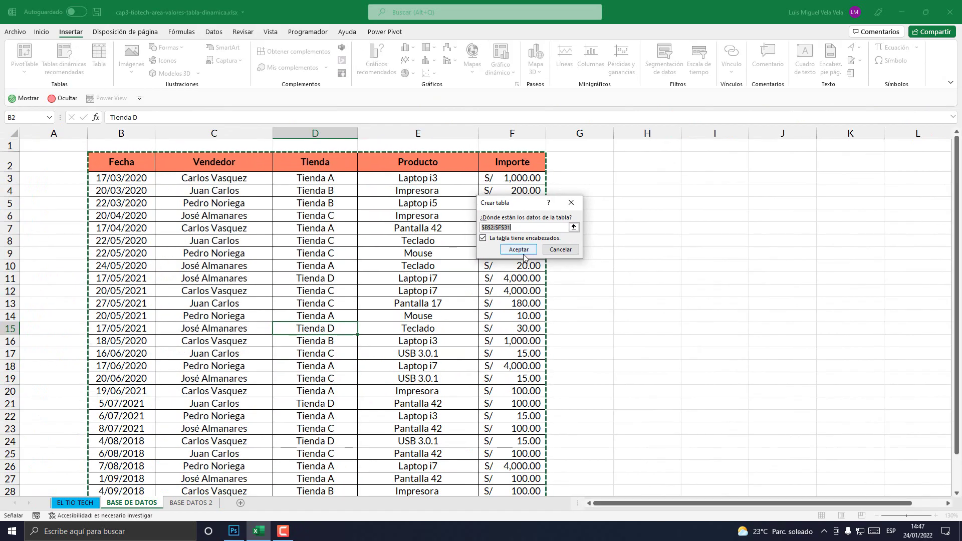
pyautogui.click(523, 253)
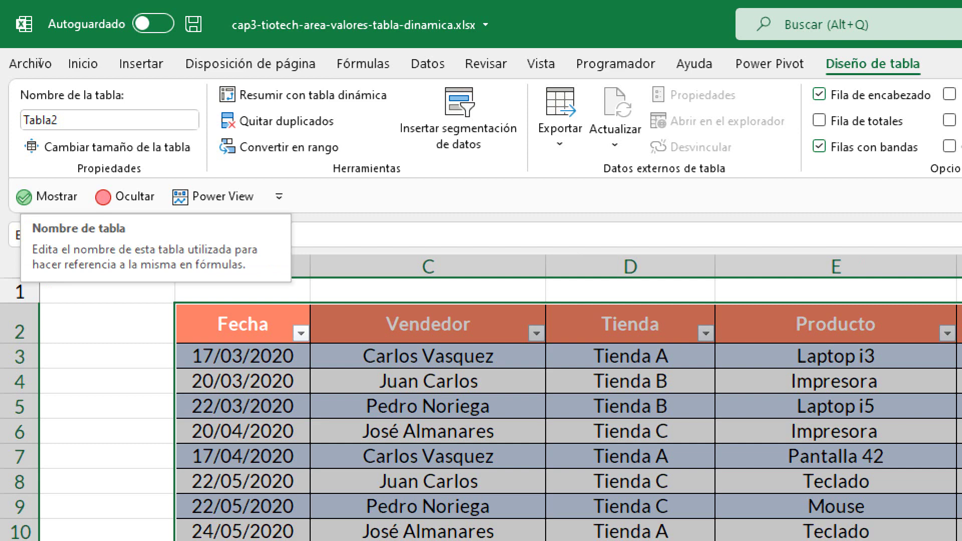
# Rename the new sales table as BDUNO
pyautogui.click(40, 120)
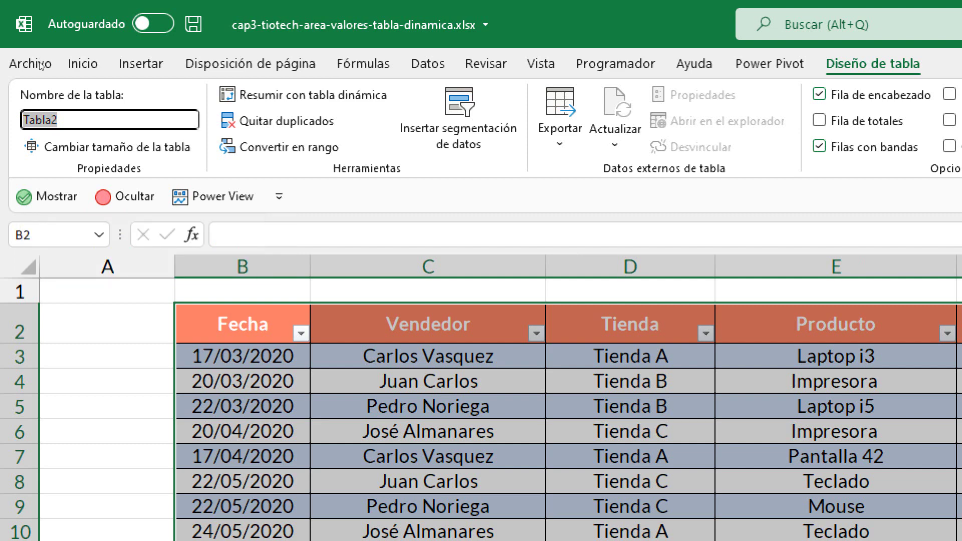
pyautogui.write('bd')
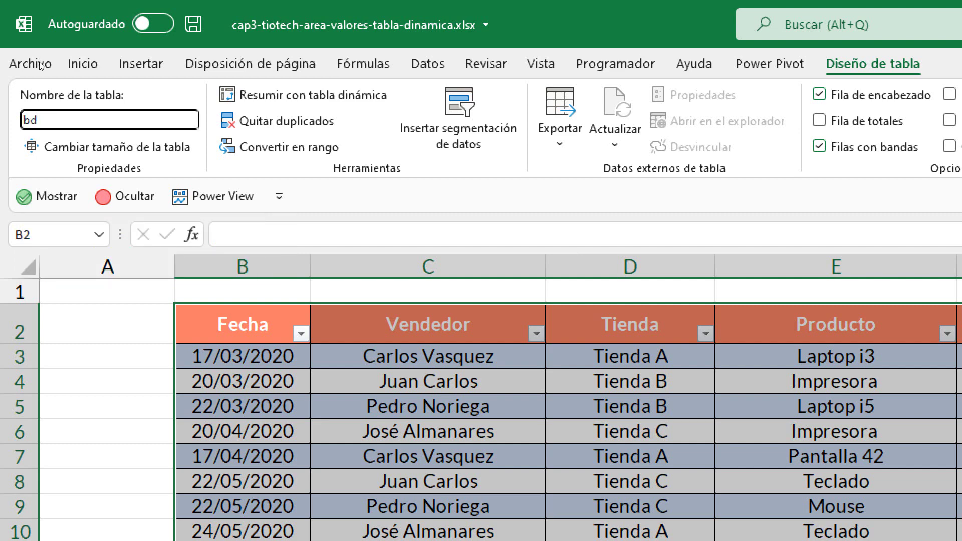
pyautogui.press('BackSpace')
pyautogui.press('BackSpace')
pyautogui.write('BD_UNO')
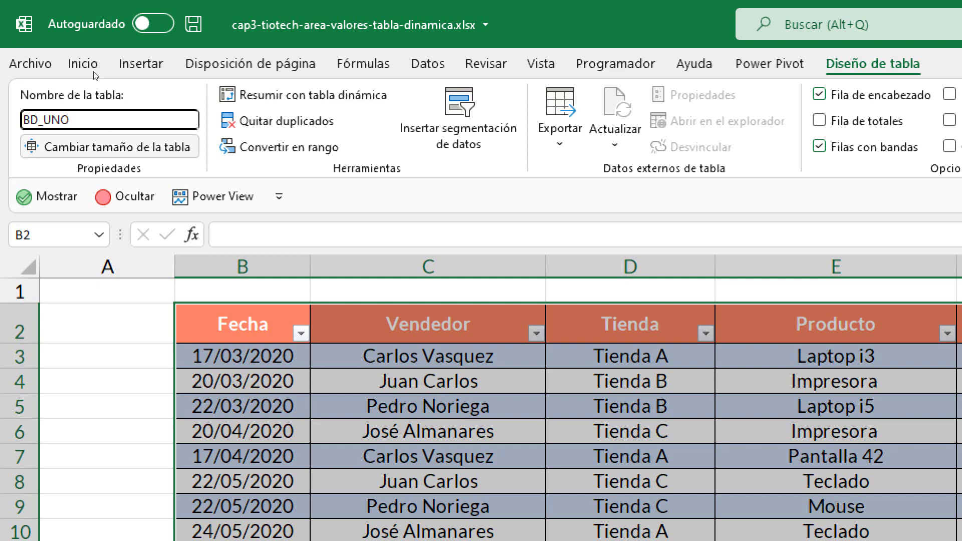
pyautogui.press('Left')
pyautogui.press('Left')
pyautogui.press('Left')
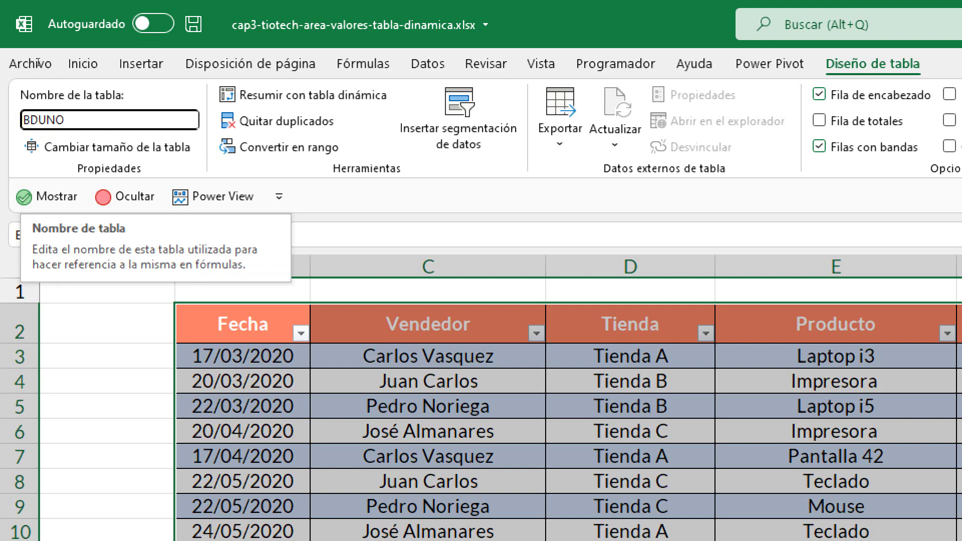
pyautogui.press('Return')
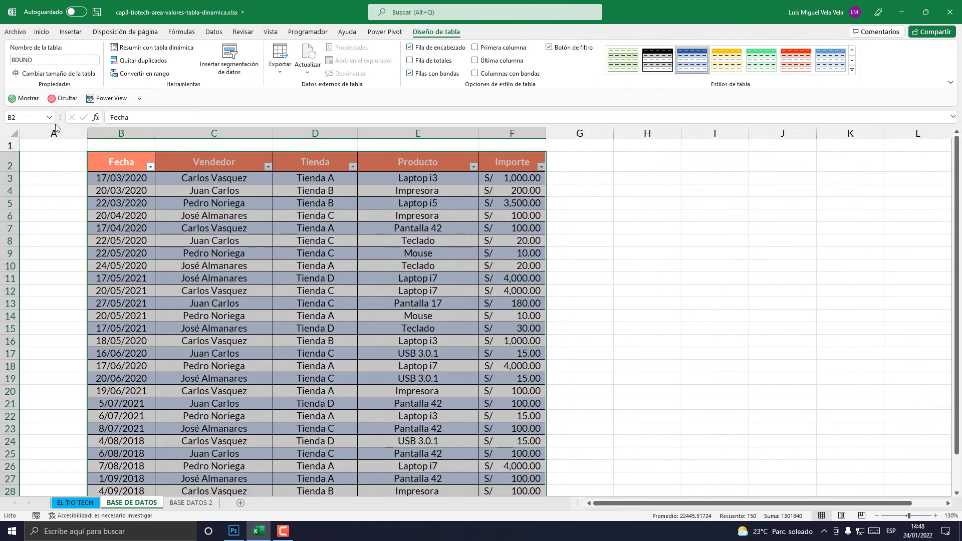
# Go to the BDUNO table by its name from cell A2 and check that all its records are covered
pyautogui.click(99, 183)
pyautogui.click(50, 126)
pyautogui.click(634, 285)
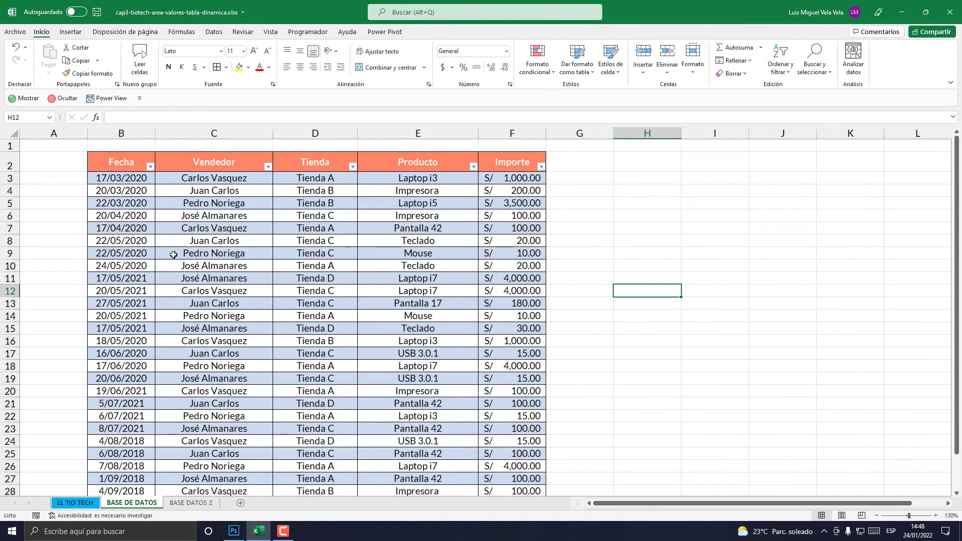
pyautogui.click(260, 263)
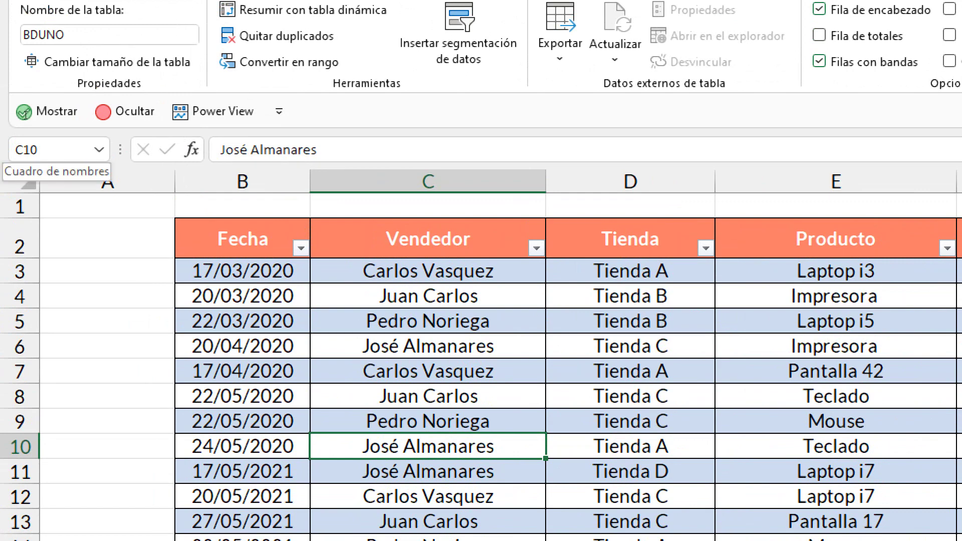
pyautogui.click(30, 150)
pyautogui.write('A2')
pyautogui.press('Return')
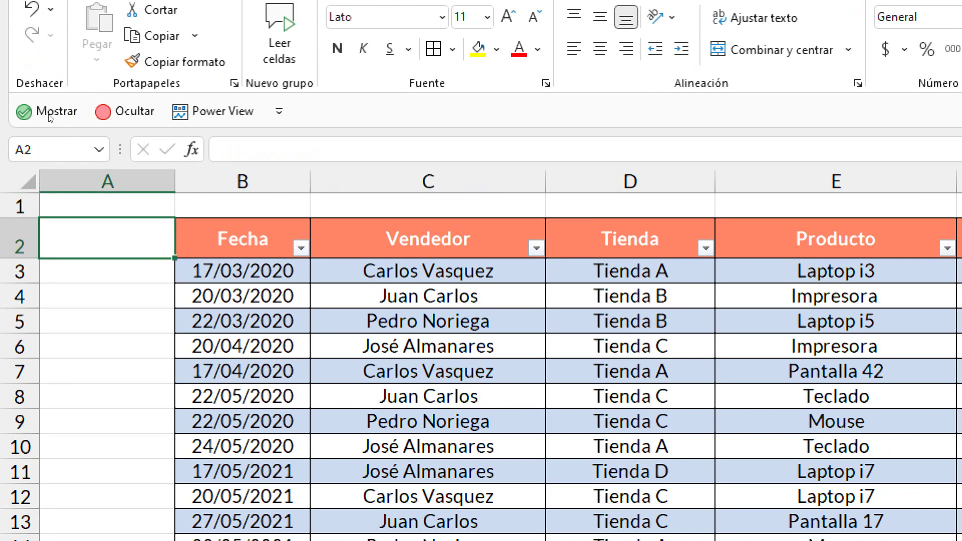
pyautogui.hotkey('alt', 'Down')
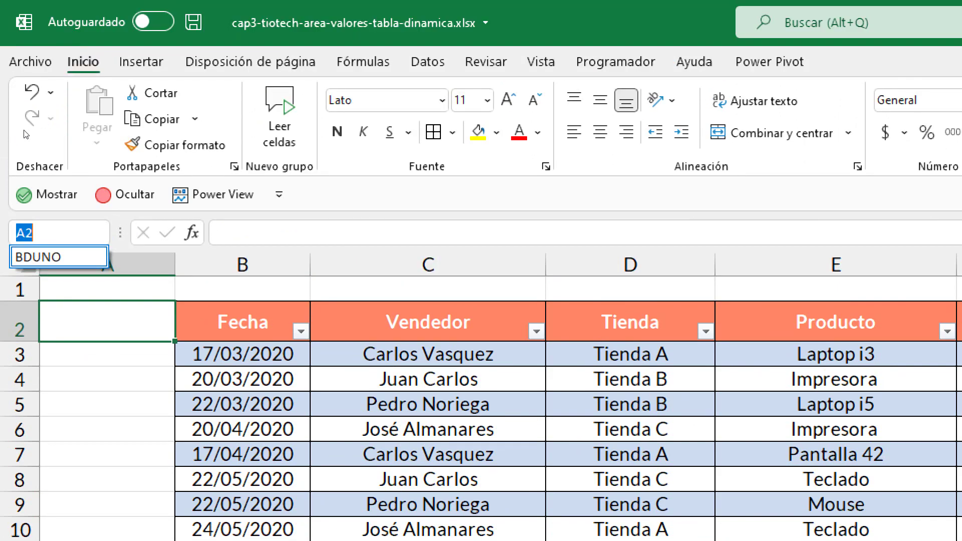
pyautogui.press('Return')
pyautogui.scroll(-5, 469, 379)
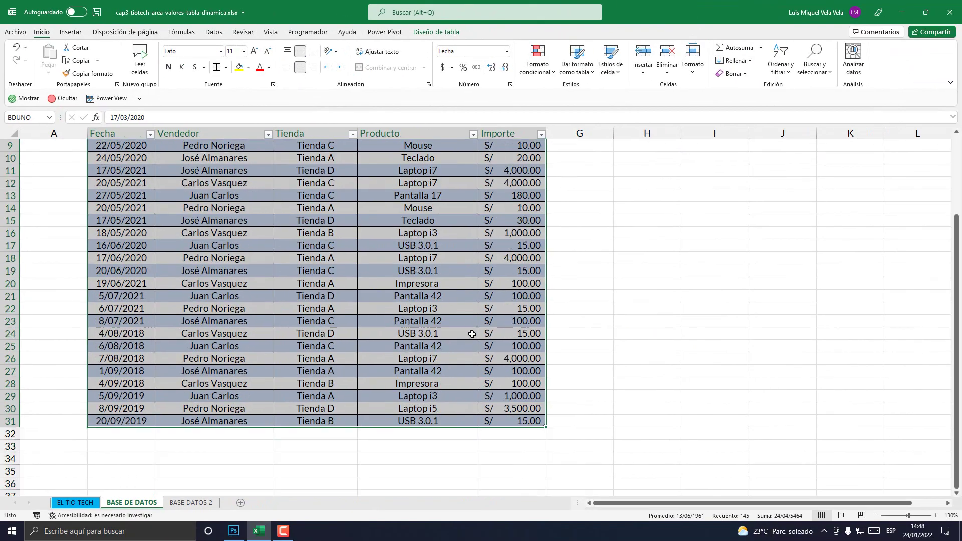
pyautogui.scroll(6, 469, 379)
pyautogui.click(355, 238)
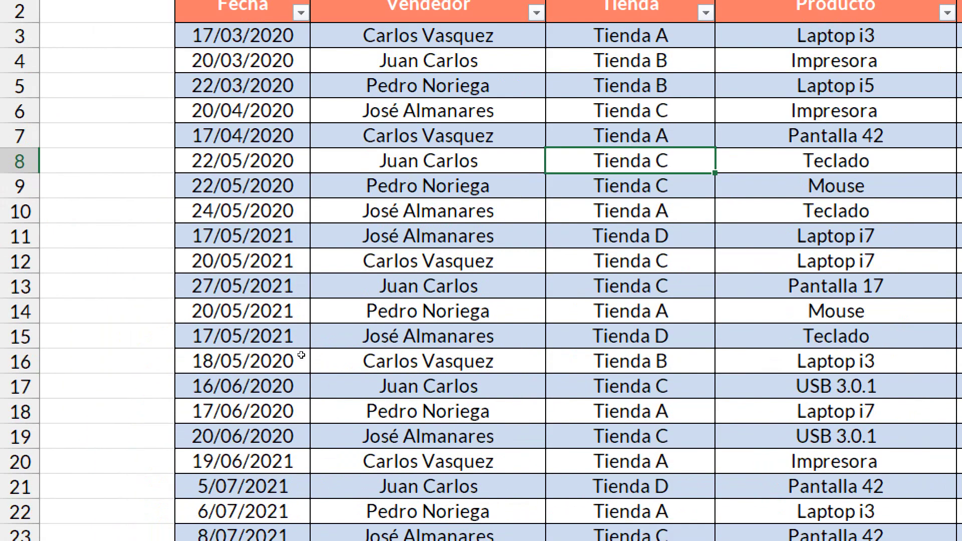
# Open the setup for a new pivot table based on the BDUNO table, starting from a cell inside it
pyautogui.click(633, 284)
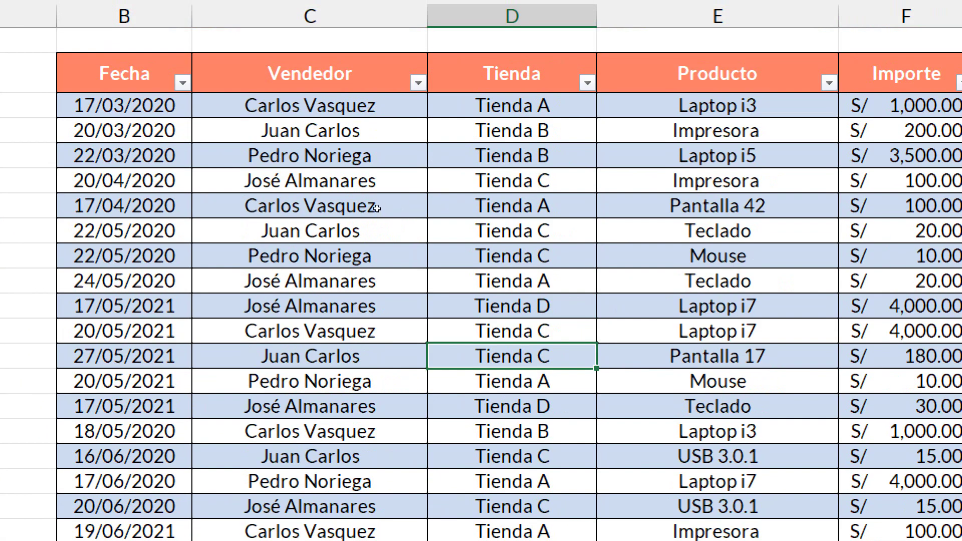
pyautogui.press('Up')
pyautogui.press('Up')
pyautogui.press('Up')
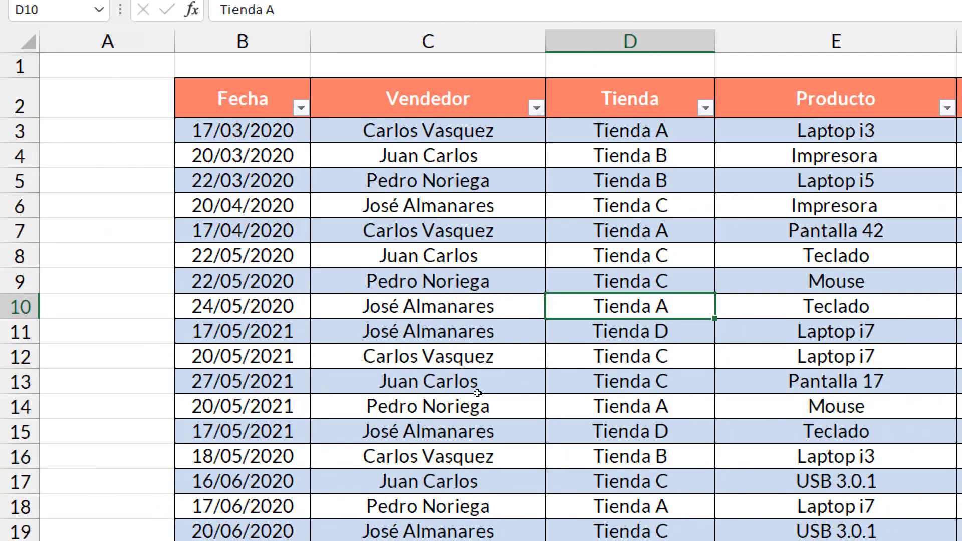
pyautogui.press('Up')
pyautogui.press('Down')
pyautogui.press('Down')
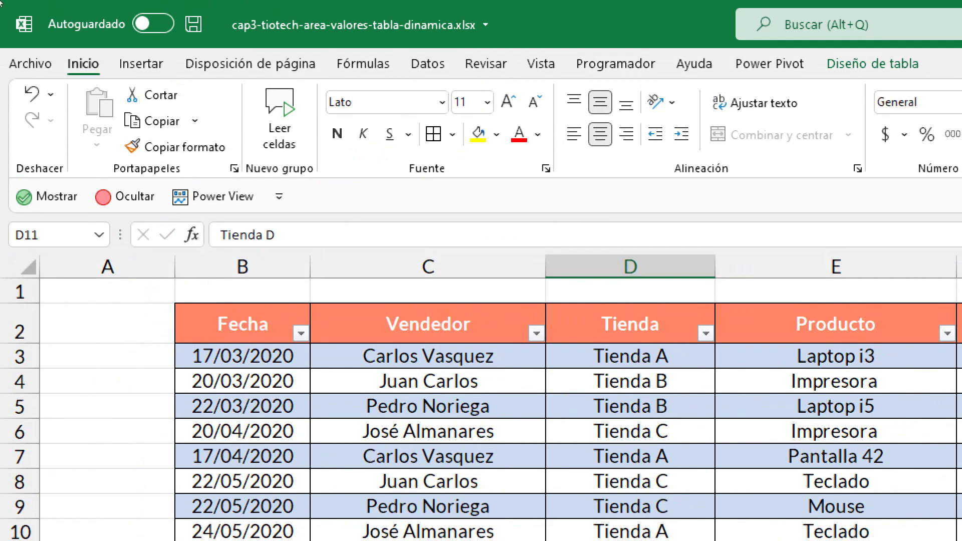
pyautogui.hotkey('alt', 'b')
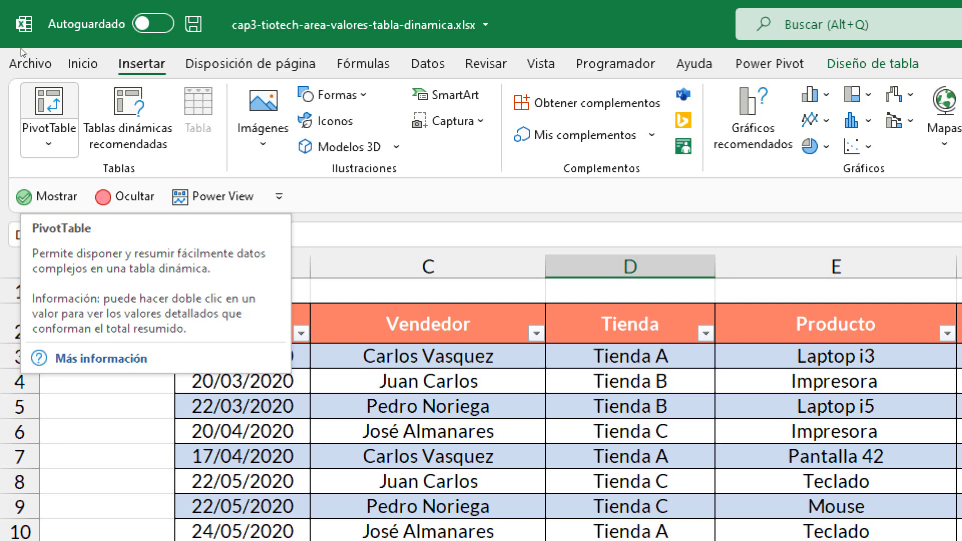
pyautogui.press('Return')
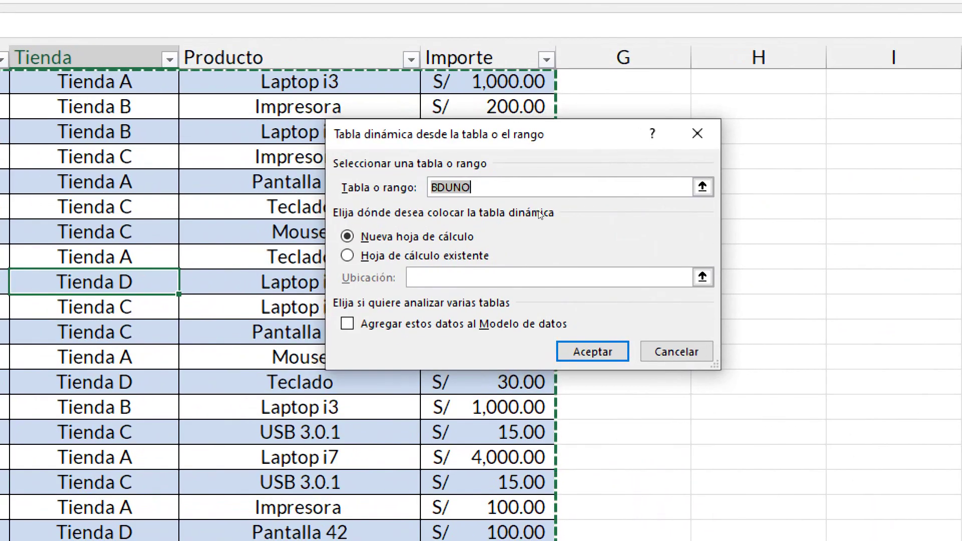
# Check that the pivot table source is BDUNO and look over all the rows of that table
pyautogui.click(476, 190)
pyautogui.doubleClick(475, 195)
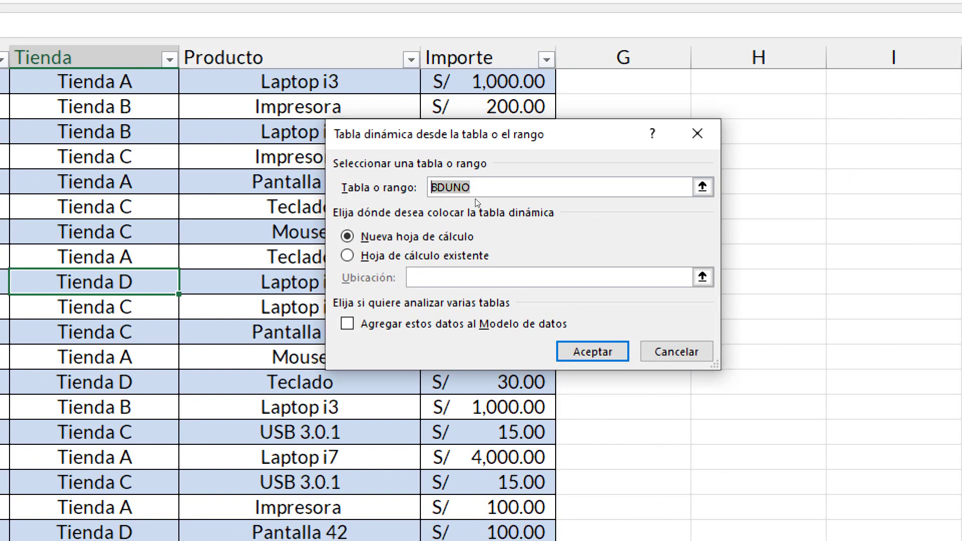
pyautogui.press('Left')
pyautogui.press('Right')
pyautogui.press('Right')
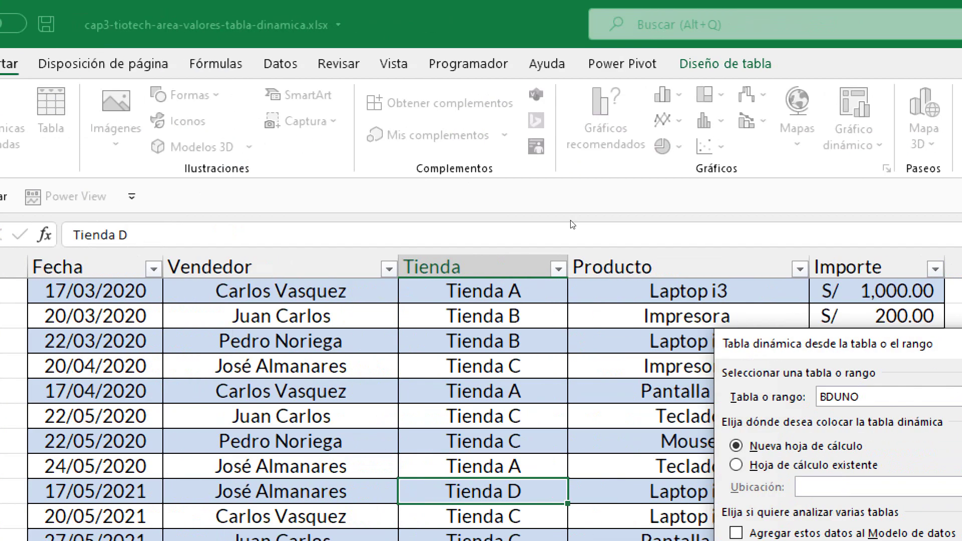
pyautogui.press('End')
pyautogui.hotkey('shift', 'Home')
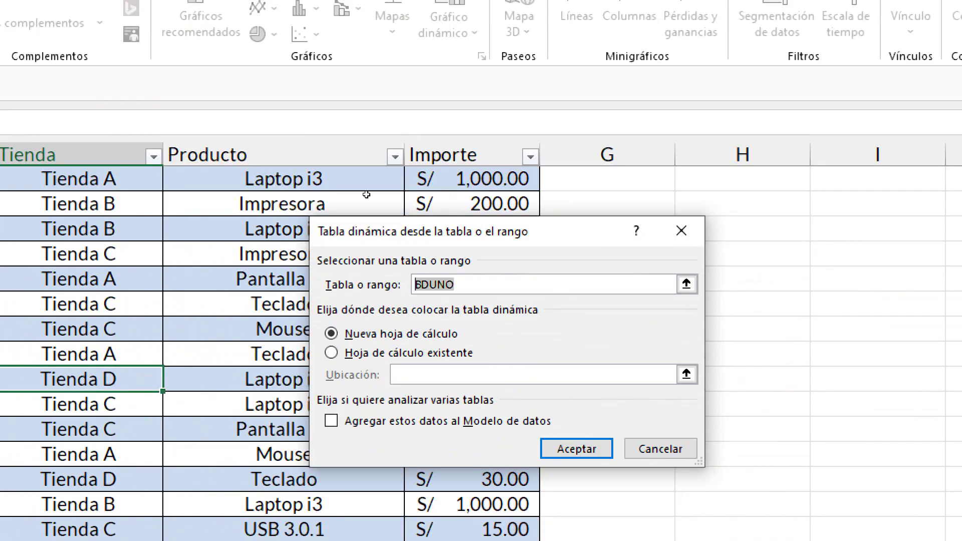
pyautogui.scroll(2, 155, 190)
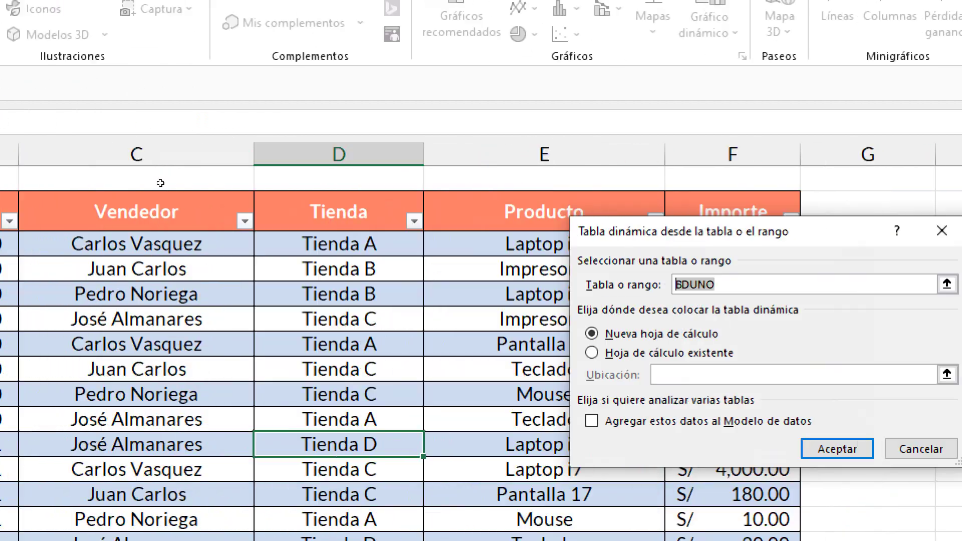
pyautogui.scroll(-3, 431, 210)
pyautogui.scroll(-6, 353, 241)
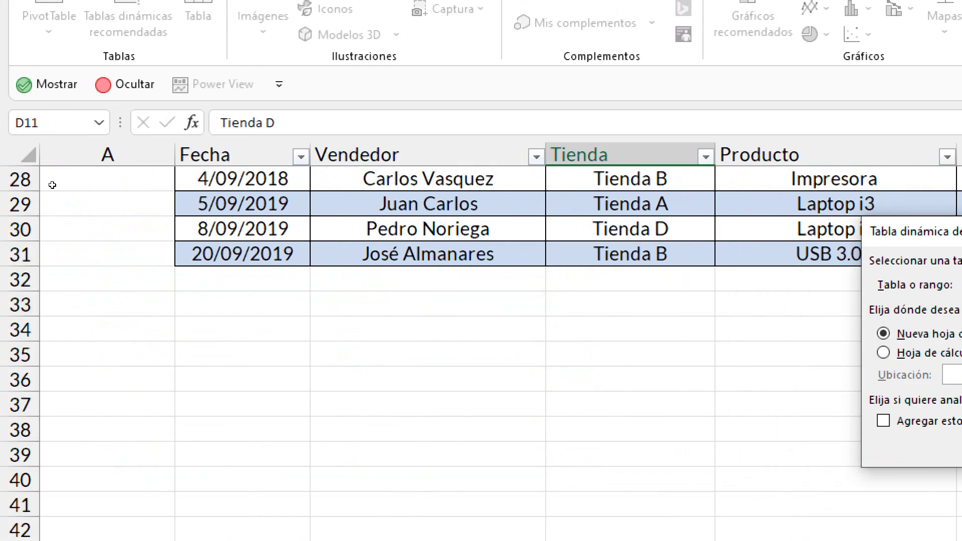
pyautogui.scroll(7, 217, 241)
pyautogui.scroll(2, 217, 241)
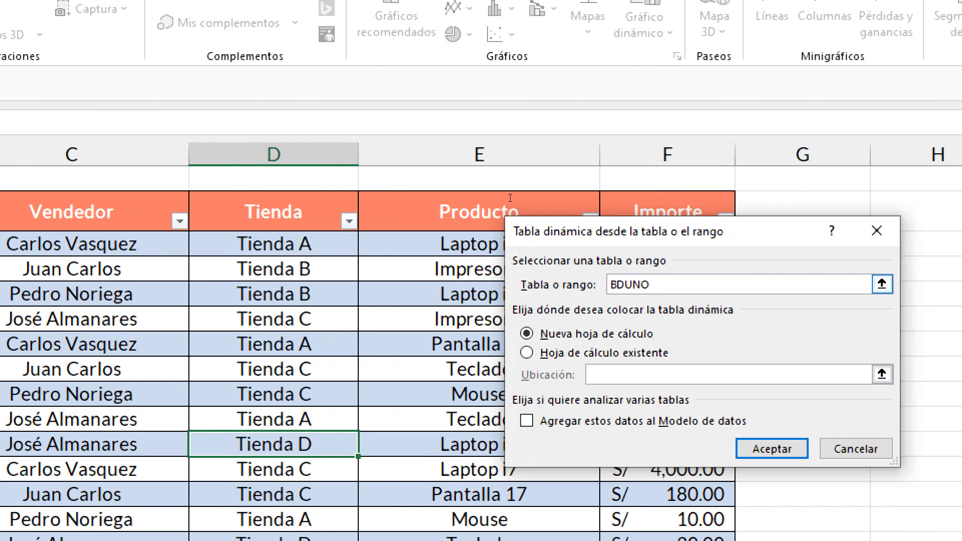
# Create the pivot table from BDUNO on a new worksheet
pyautogui.moveTo(617, 245); pyautogui.dragTo(377, 103)
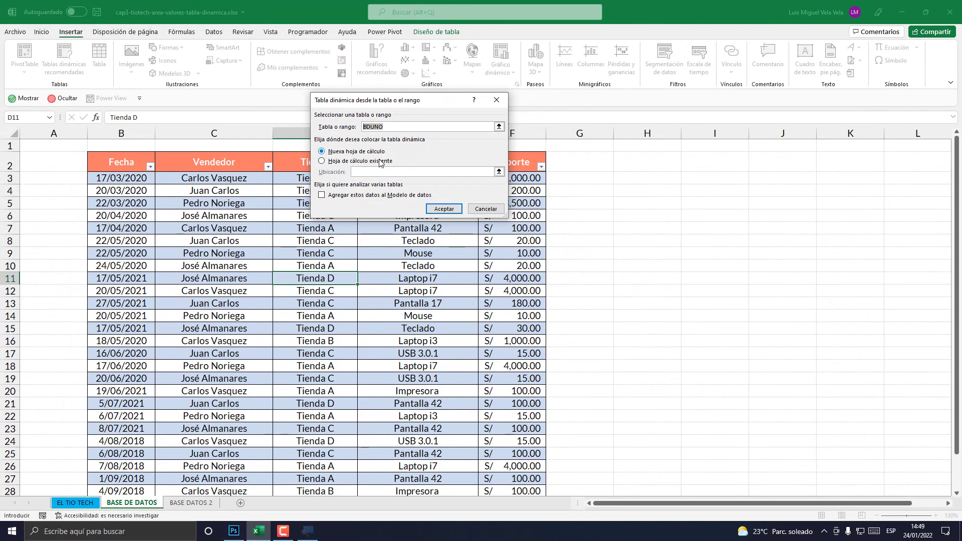
pyautogui.click(538, 307)
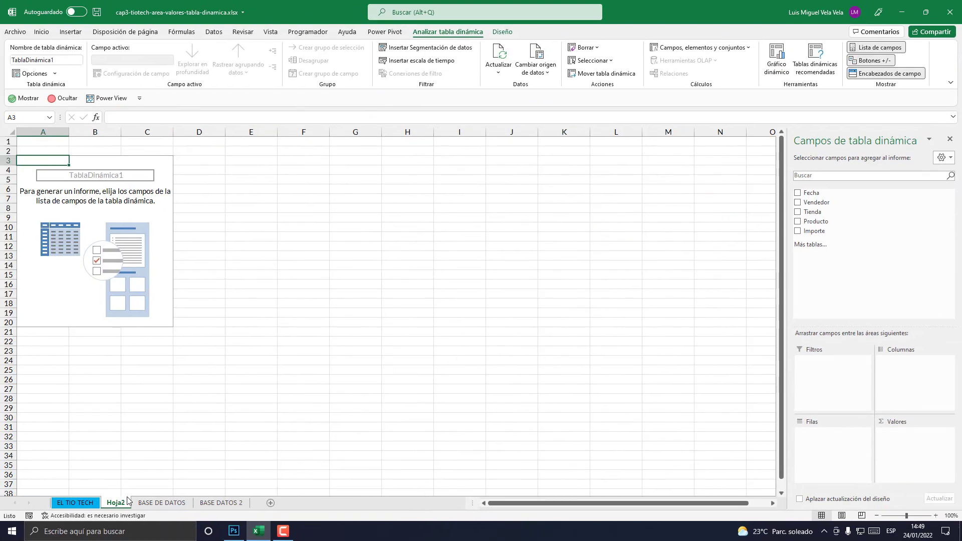
# Compare the Fecha, Vendedor, Tienda, Producto and Importe headers on BASE DE DATOS with the pivot table fields on Hoja2
pyautogui.click(162, 503)
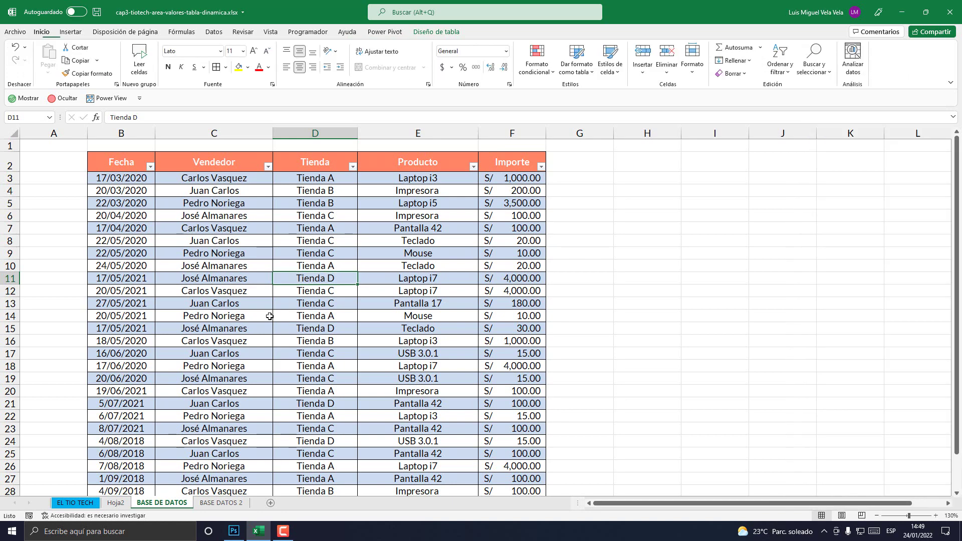
pyautogui.click(121, 161)
pyautogui.click(200, 161)
pyautogui.click(309, 162)
pyautogui.click(394, 162)
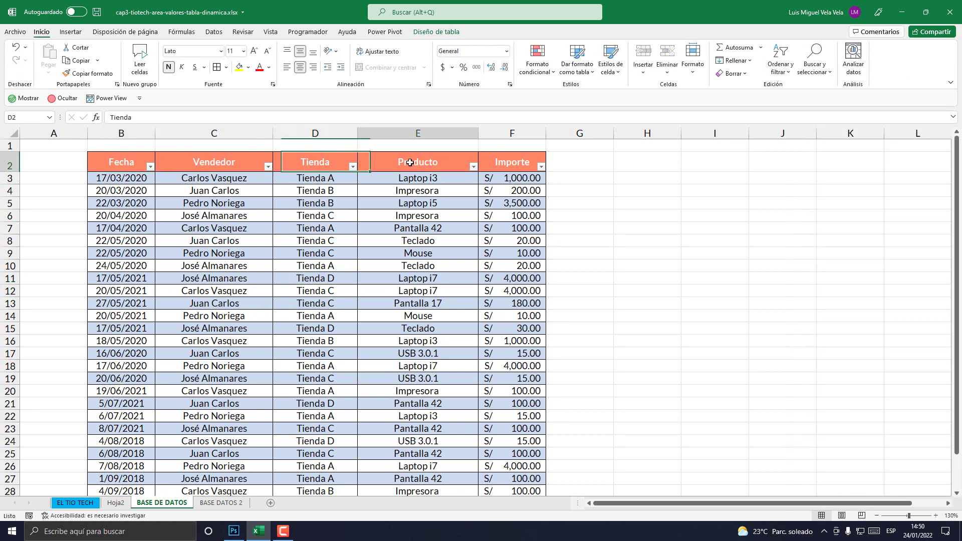
pyautogui.click(525, 161)
pyautogui.click(116, 503)
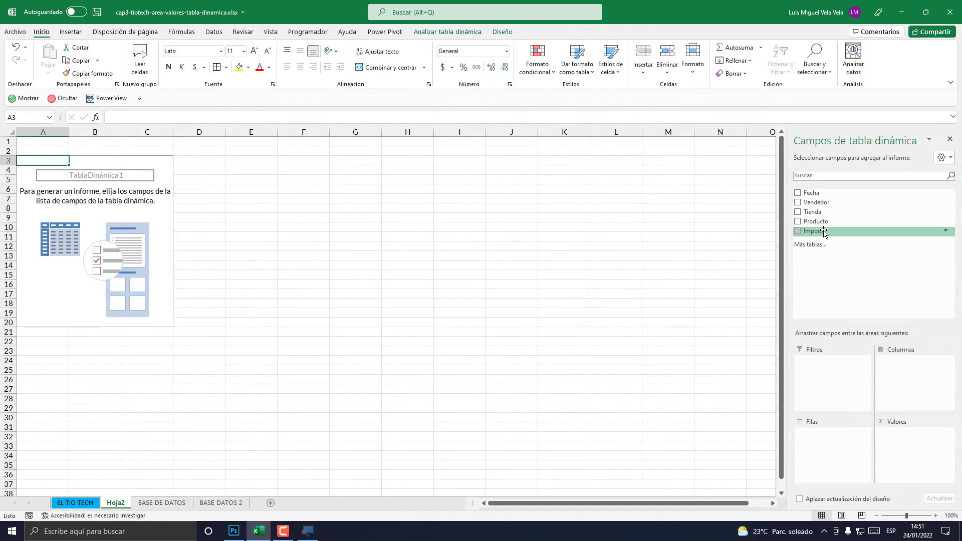
# Add the Importe field to the pivot table's Valores area
pyautogui.moveTo(824, 232); pyautogui.dragTo(926, 457)
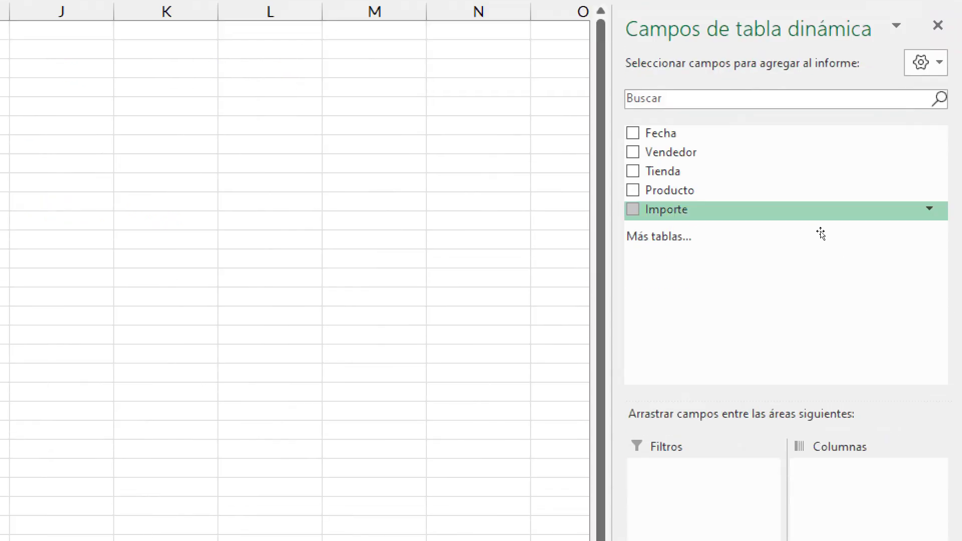
pyautogui.moveTo(820, 233); pyautogui.dragTo(929, 540)
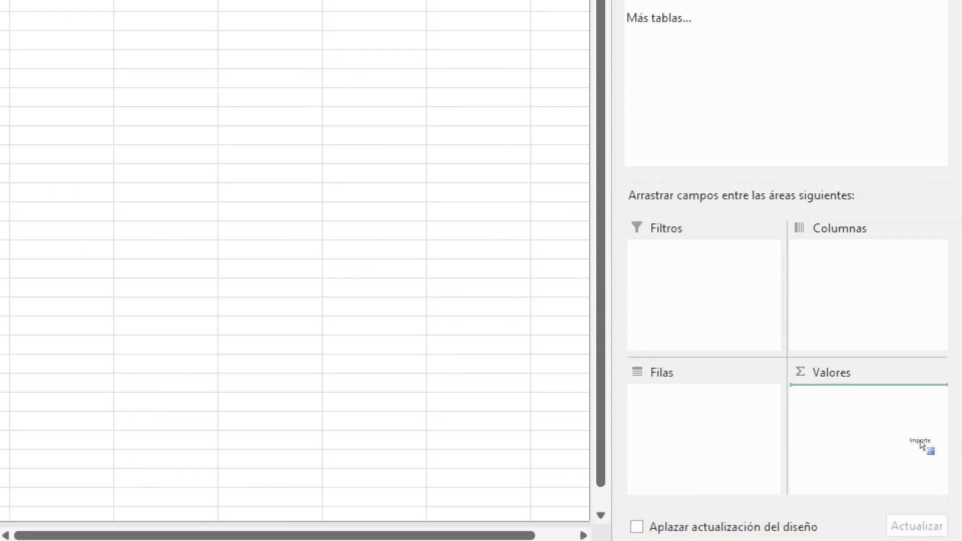
pyautogui.moveTo(920, 441); pyautogui.dragTo(920, 440)
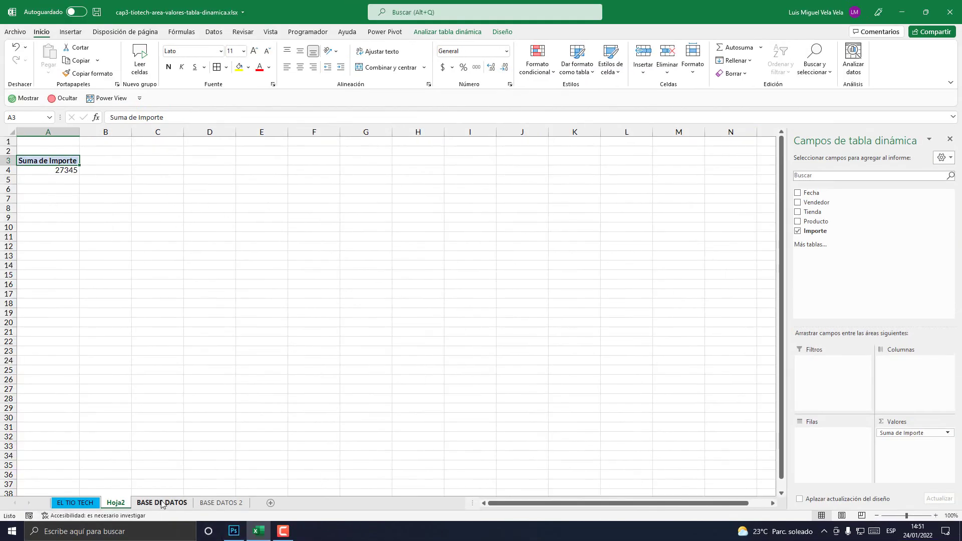
# Total the BDUNO table's Importe column in cell F32 of BASE DE DATOS with the formula =SUMA(BDUNO[Importe])
pyautogui.click(161, 502)
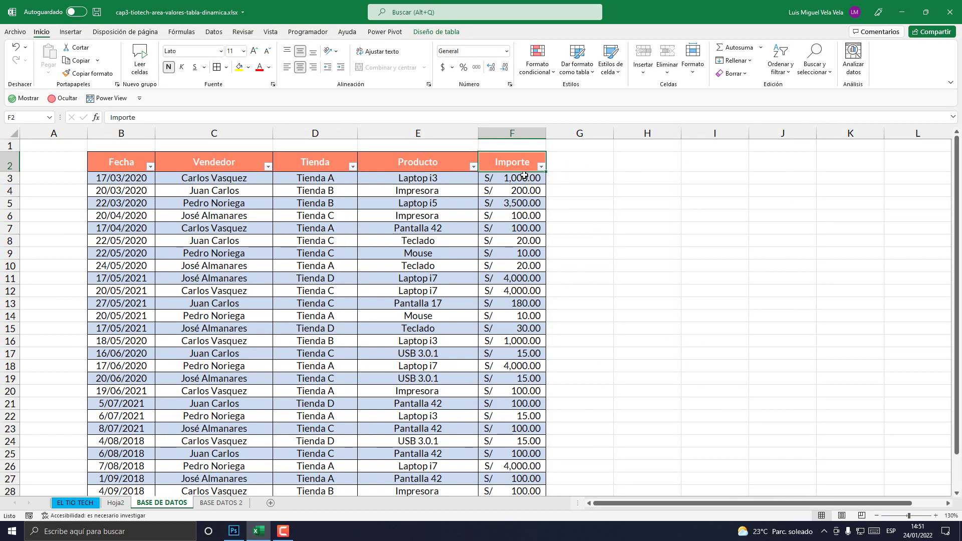
pyautogui.moveTo(524, 175); pyautogui.dragTo(546, 464)
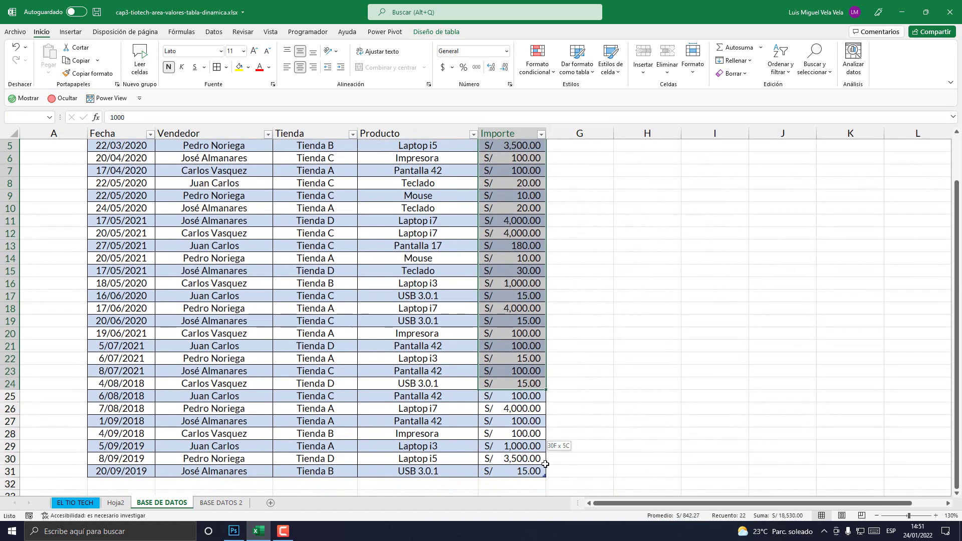
pyautogui.scroll(-3, 520, 377)
pyautogui.click(524, 375)
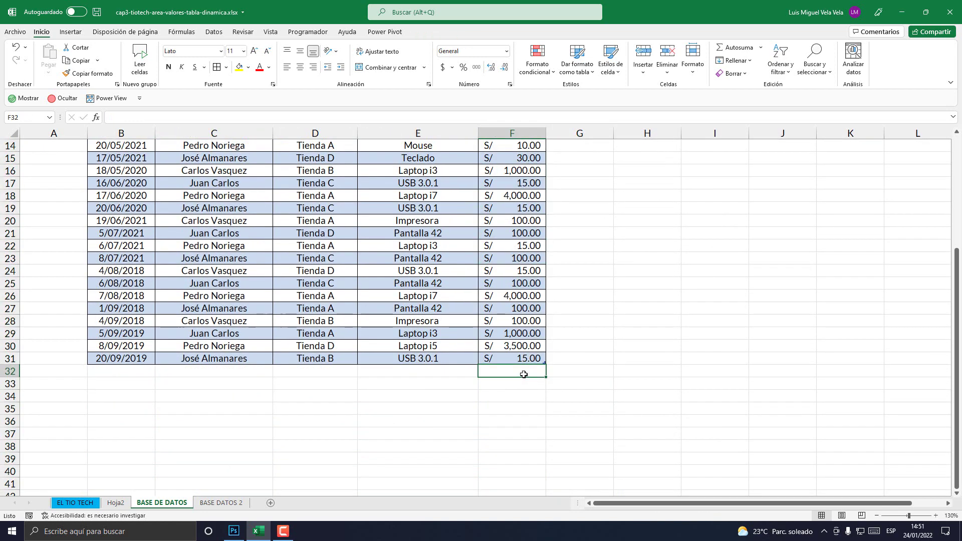
pyautogui.write('=SUMAR.SI(')
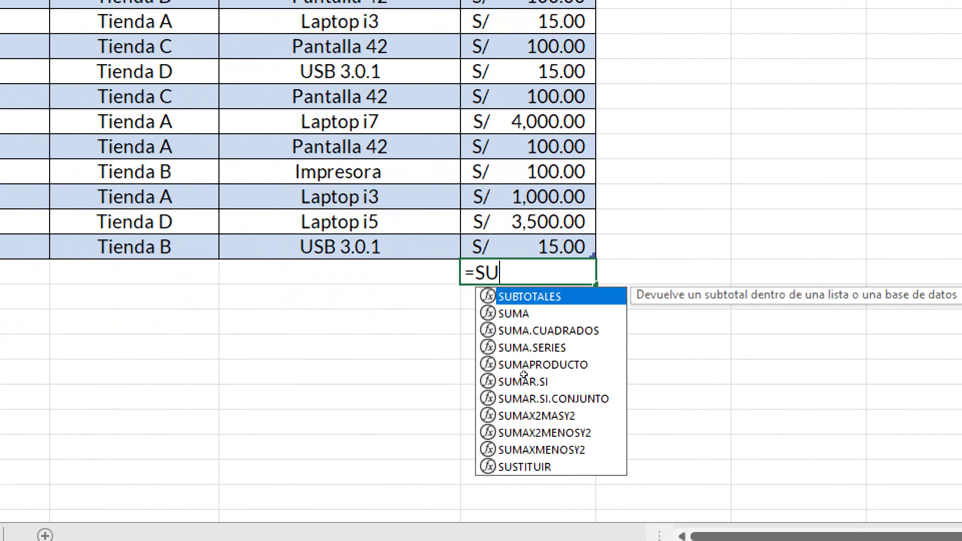
pyautogui.press('BackSpace')
pyautogui.press('BackSpace')
pyautogui.press('BackSpace')
pyautogui.press('BackSpace')
pyautogui.press('BackSpace')
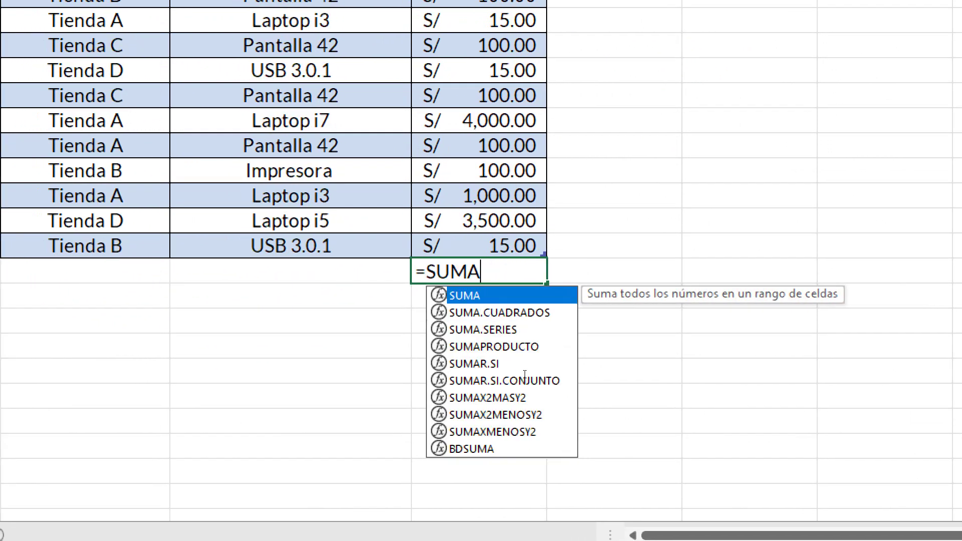
pyautogui.write('(')
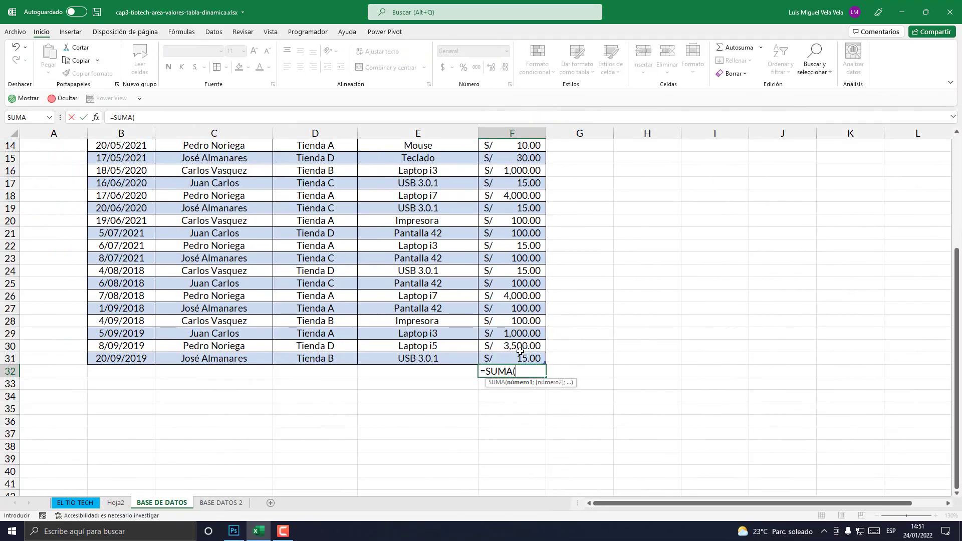
pyautogui.moveTo(479, 245); pyautogui.dragTo(479, 45)
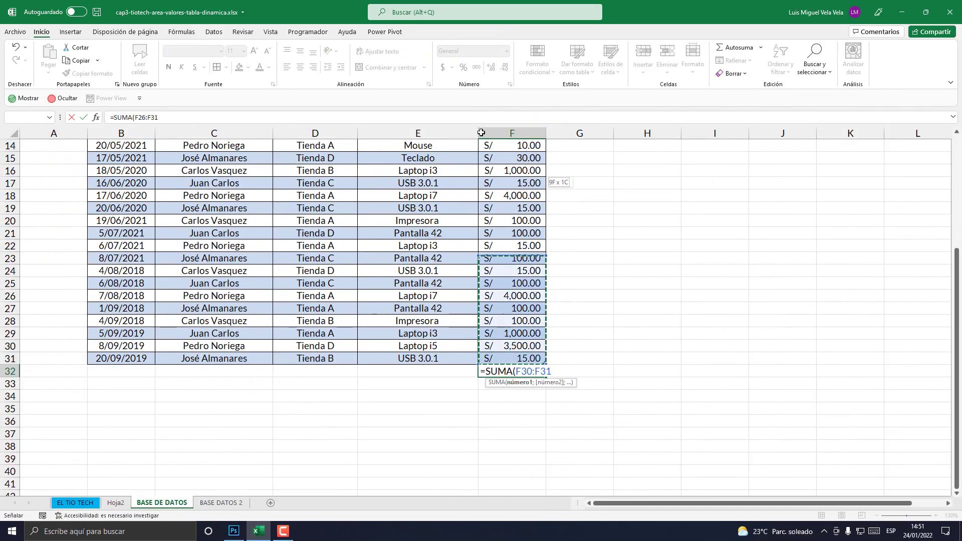
pyautogui.moveTo(481, 133); pyautogui.dragTo(509, 179)
pyautogui.click(202, 121)
pyautogui.write(')')
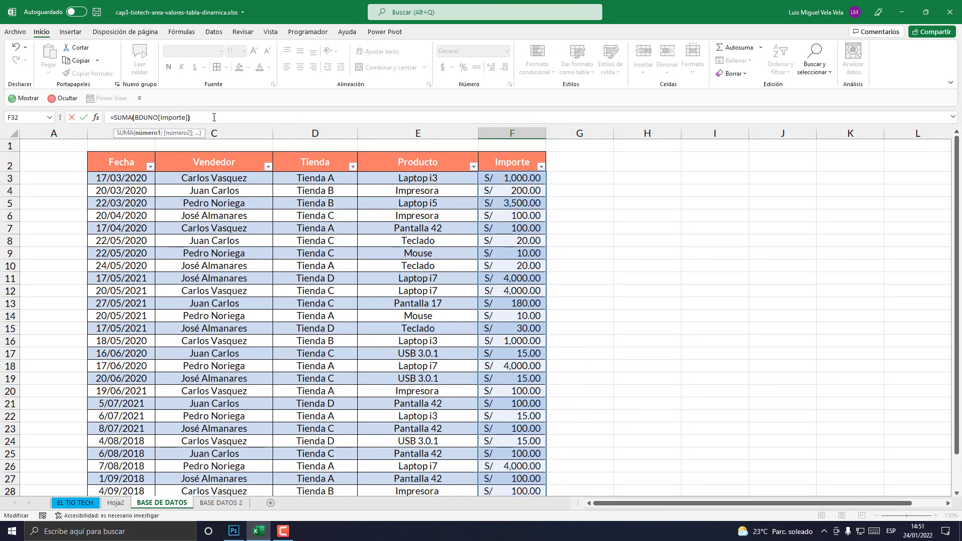
pyautogui.press('Return')
pyautogui.scroll(-2, 529, 401)
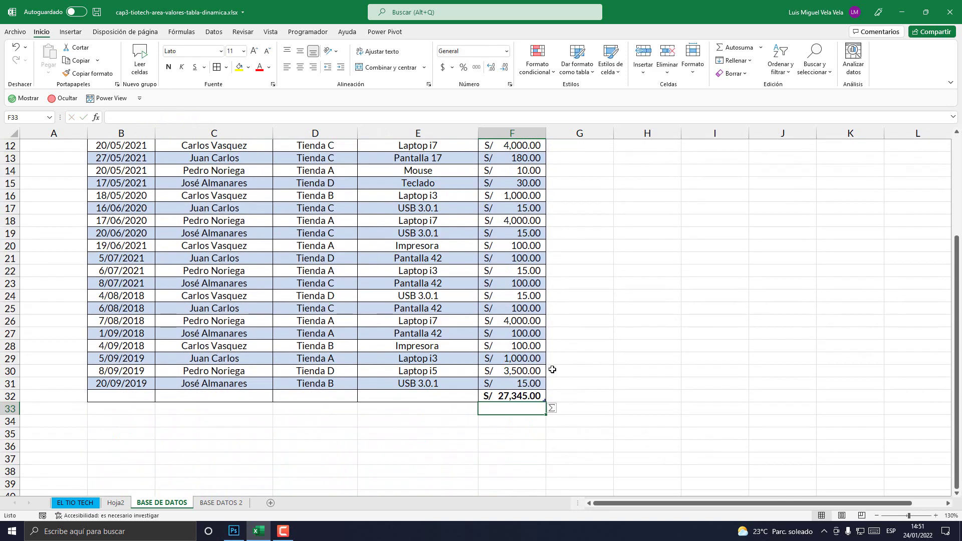
pyautogui.click(531, 396)
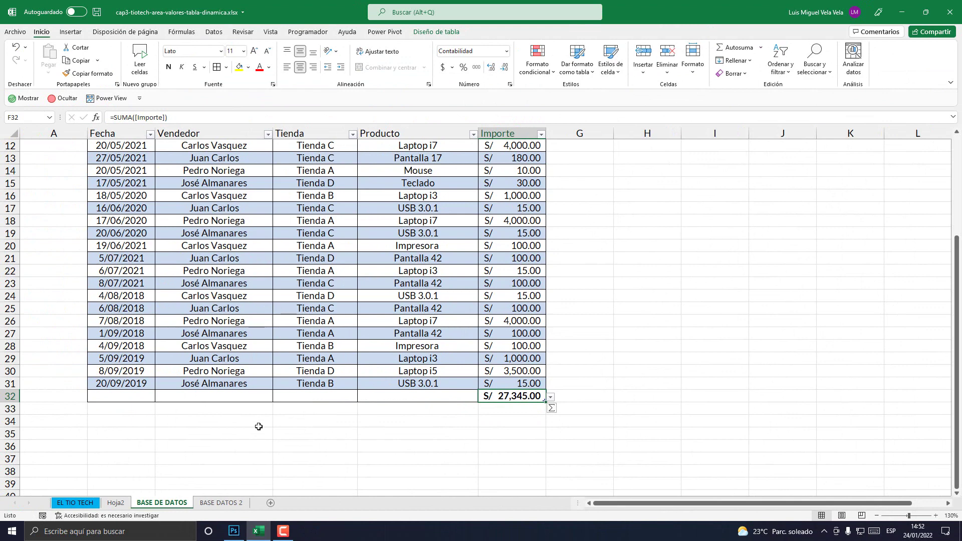
# On Hoja2, format the pivot table's total in A4 as bold with font size 22 and widen column A
pyautogui.click(116, 503)
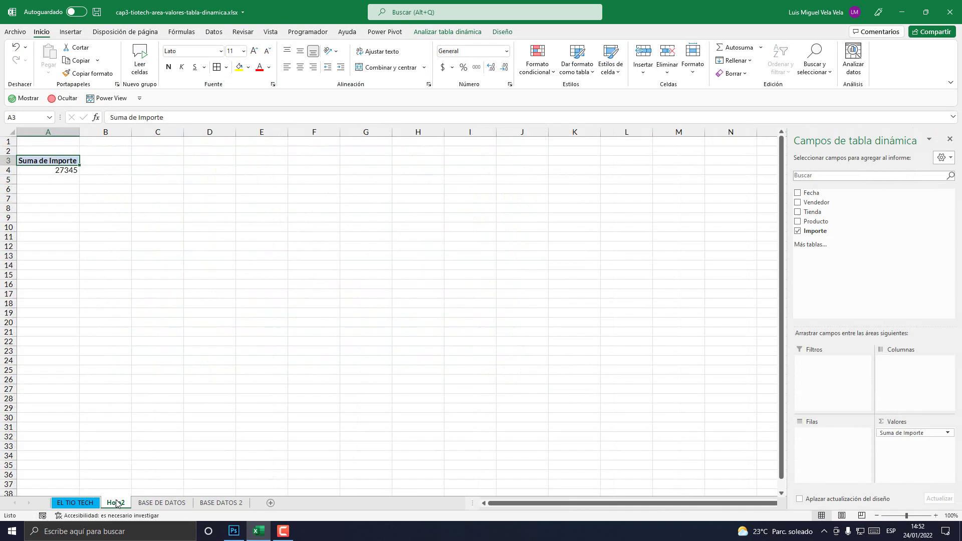
pyautogui.click(54, 172)
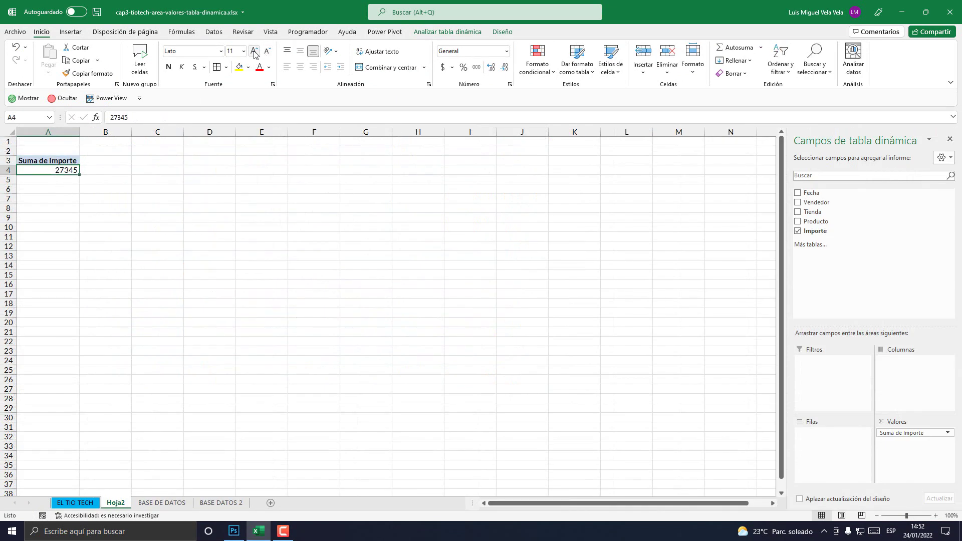
pyautogui.click(254, 52)
pyautogui.click(254, 52)
pyautogui.click(254, 52)
pyautogui.click(254, 52)
pyautogui.click(255, 52)
pyautogui.click(254, 52)
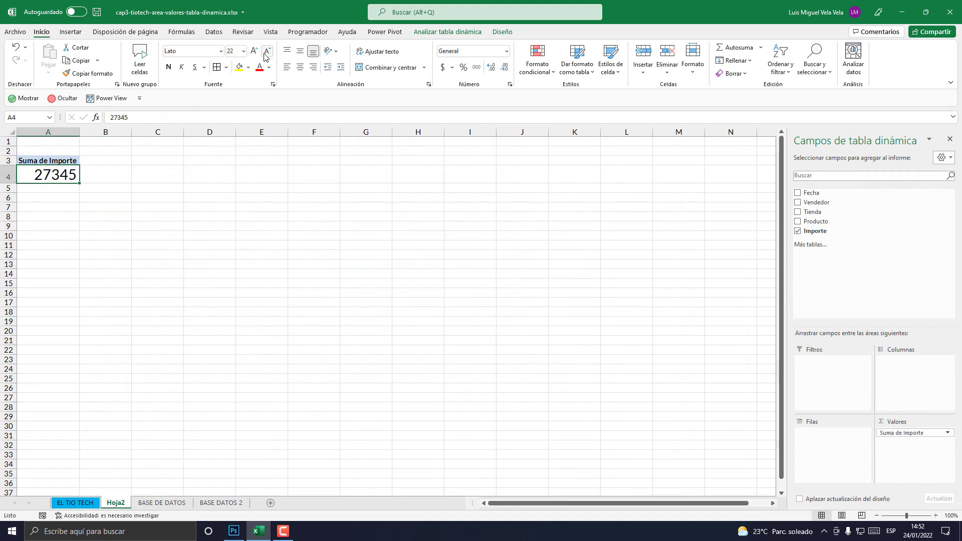
pyautogui.click(169, 67)
pyautogui.moveTo(79, 132); pyautogui.dragTo(153, 132)
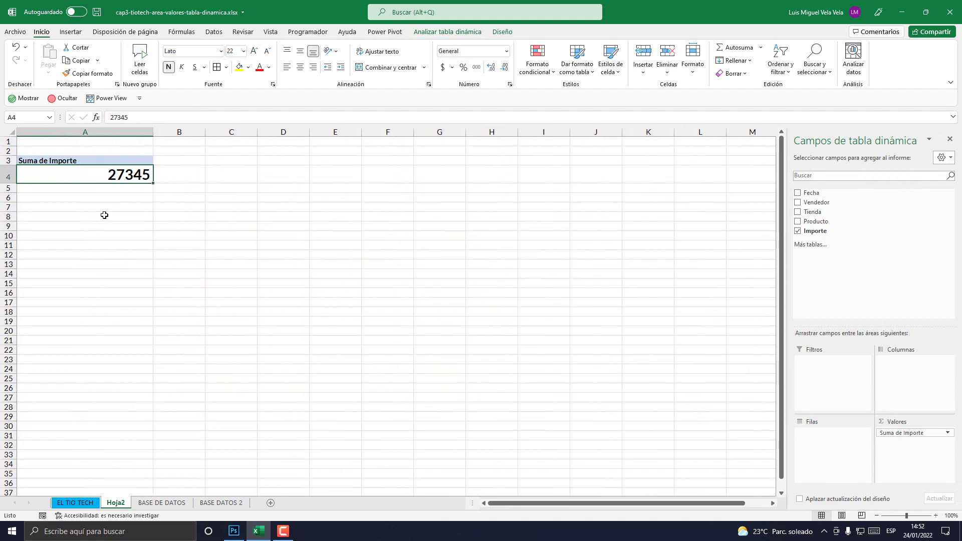
pyautogui.click(104, 215)
# On BASE DE DATOS, select the Importe amounts from F3 down through the total to review them
pyautogui.click(161, 503)
pyautogui.scroll(3, 564, 396)
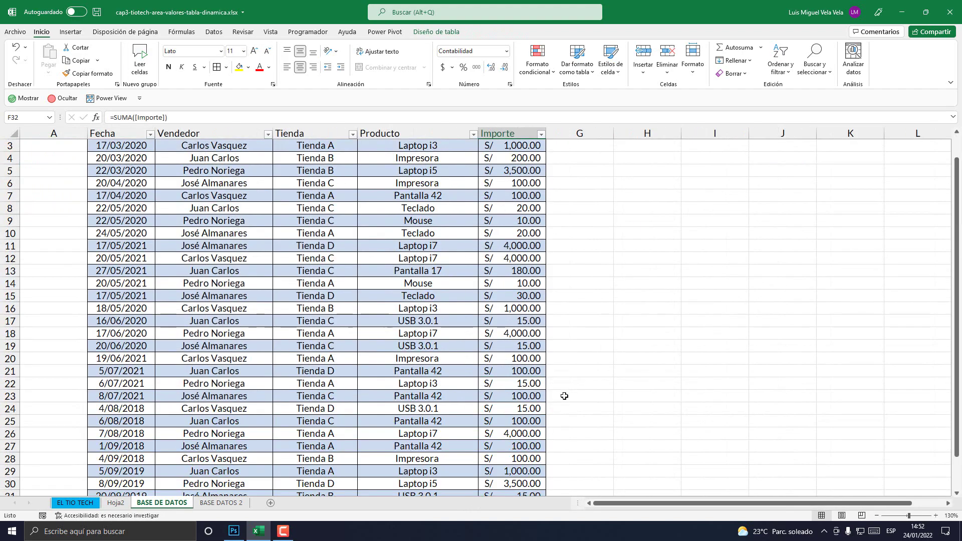
pyautogui.scroll(1, 565, 396)
pyautogui.click(521, 176)
pyautogui.hotkey('ctrl', 'shift', 'Down')
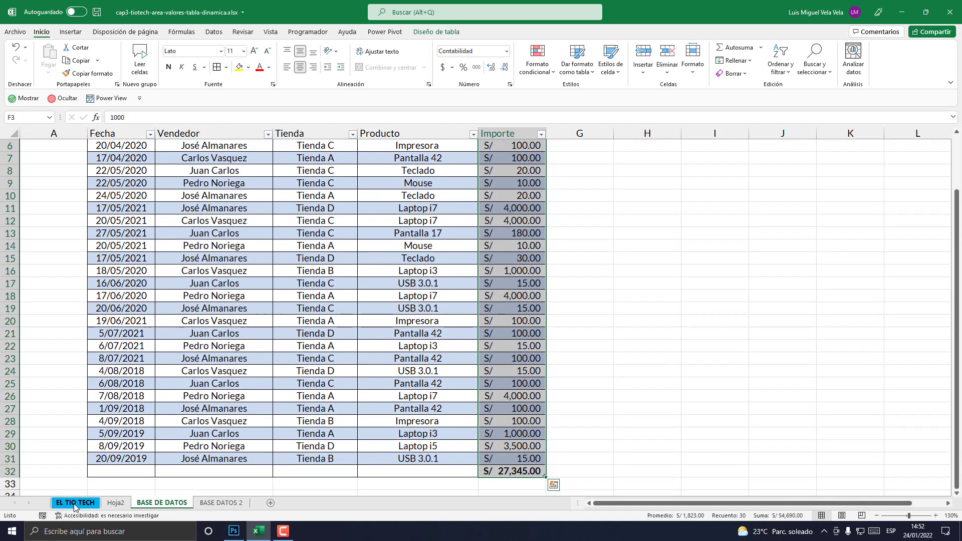
# Go to Hoja2 and check the pivot table's Suma de Importe total in A4
pyautogui.click(116, 502)
pyautogui.click(75, 170)
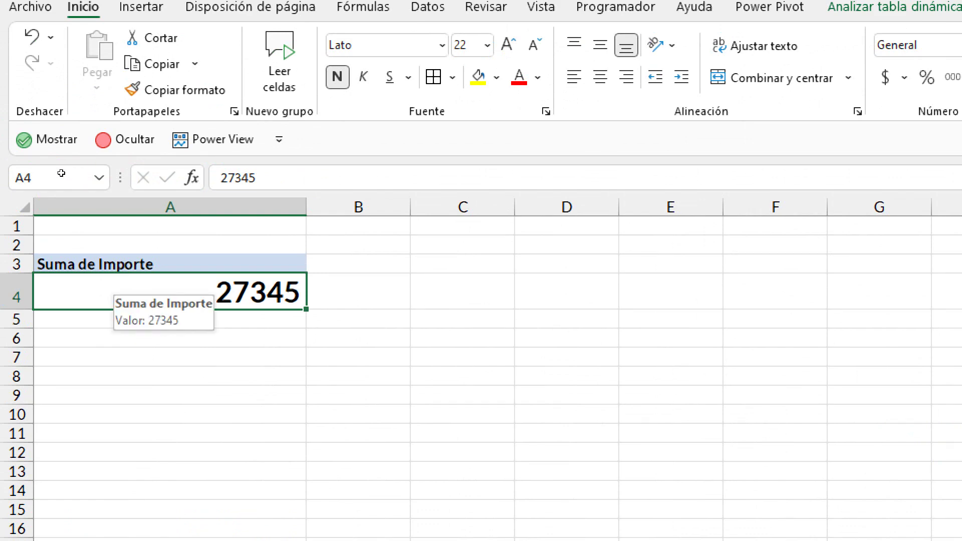
pyautogui.press('Down')
pyautogui.press('Down')
pyautogui.press('Down')
pyautogui.press('Down')
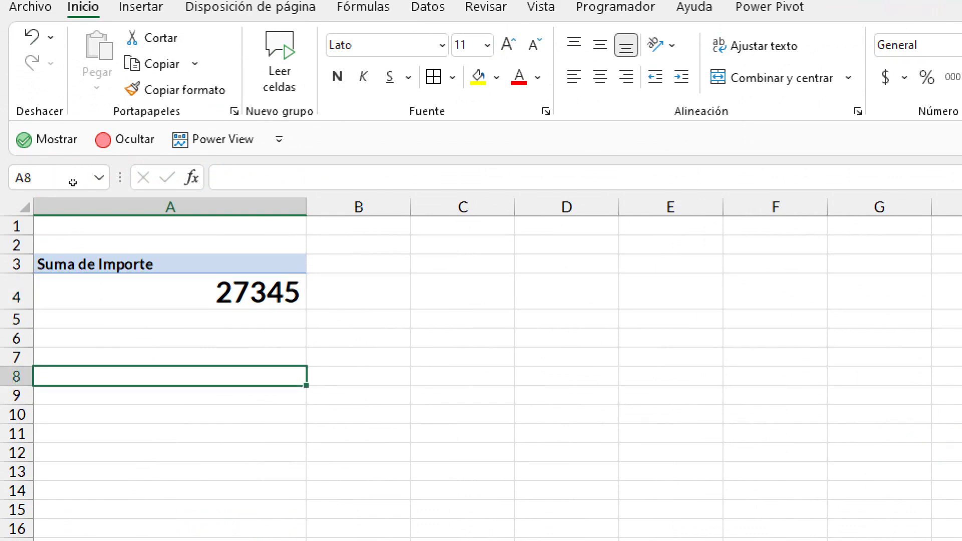
# Move the whole pivot table from A3:A4 to C3:C4 on Hoja2
pyautogui.press('Up')
pyautogui.press('Up')
pyautogui.press('Up')
pyautogui.press('Up')
pyautogui.press('Up')
pyautogui.hotkey('shift', 'Down')
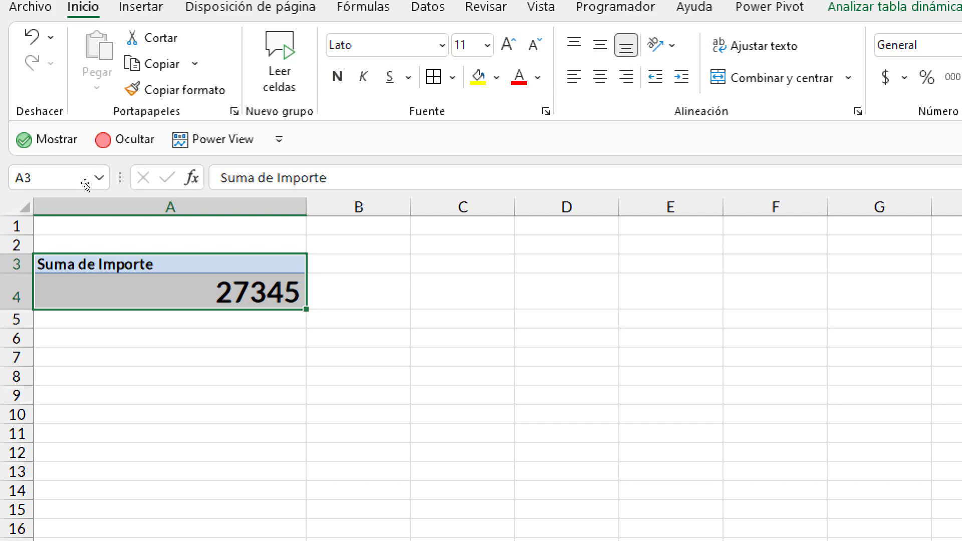
pyautogui.moveTo(306, 280); pyautogui.dragTo(787, 338)
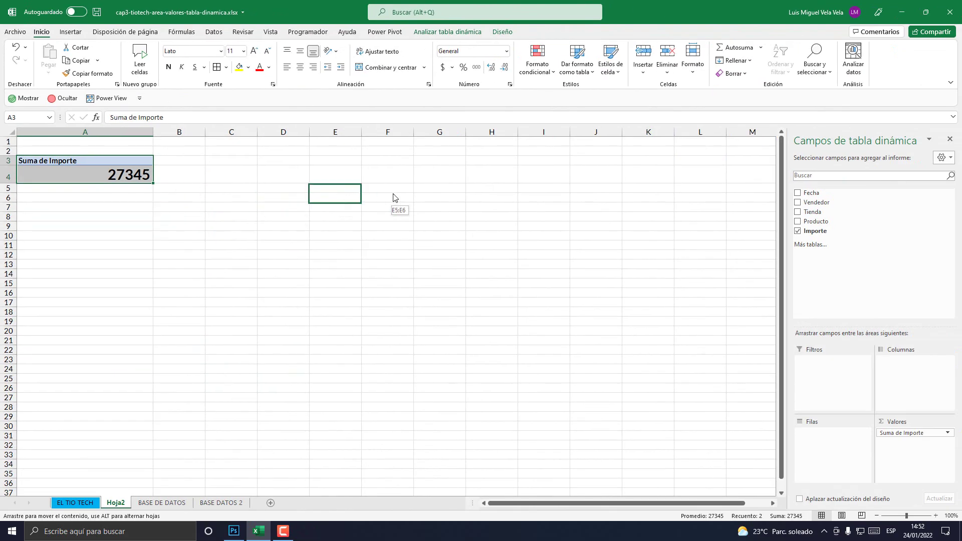
pyautogui.moveTo(393, 197); pyautogui.dragTo(236, 182)
pyautogui.click(262, 253)
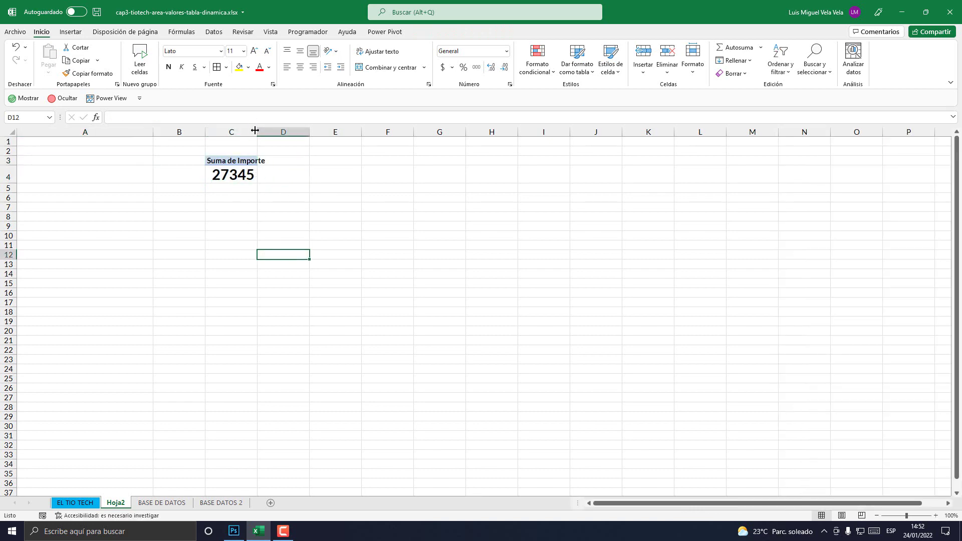
# Widen column C so the pivot table's Suma de Importe heading fits within it
pyautogui.moveTo(255, 131); pyautogui.dragTo(324, 131)
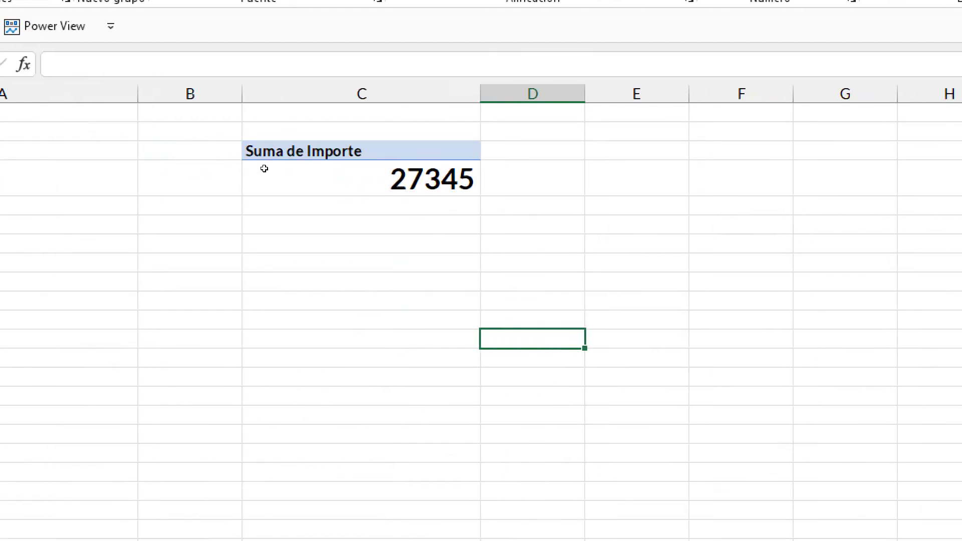
pyautogui.click(216, 168)
pyautogui.click(272, 93)
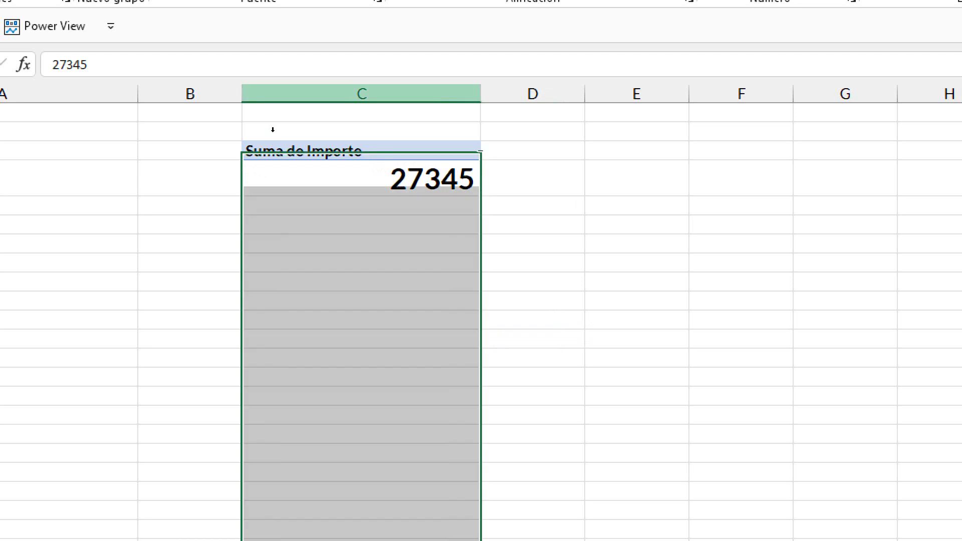
pyautogui.click(254, 172)
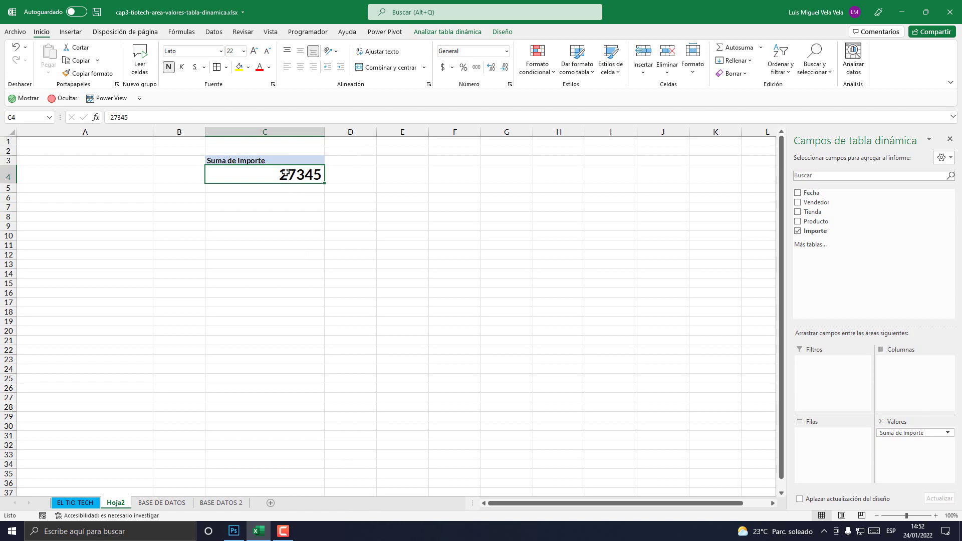
pyautogui.moveTo(291, 166); pyautogui.dragTo(287, 173)
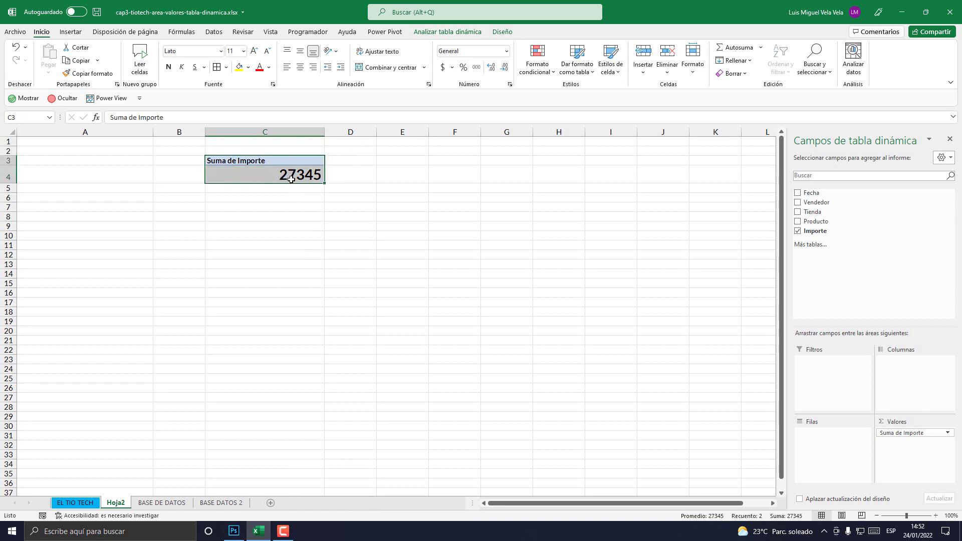
pyautogui.rightClick(249, 180)
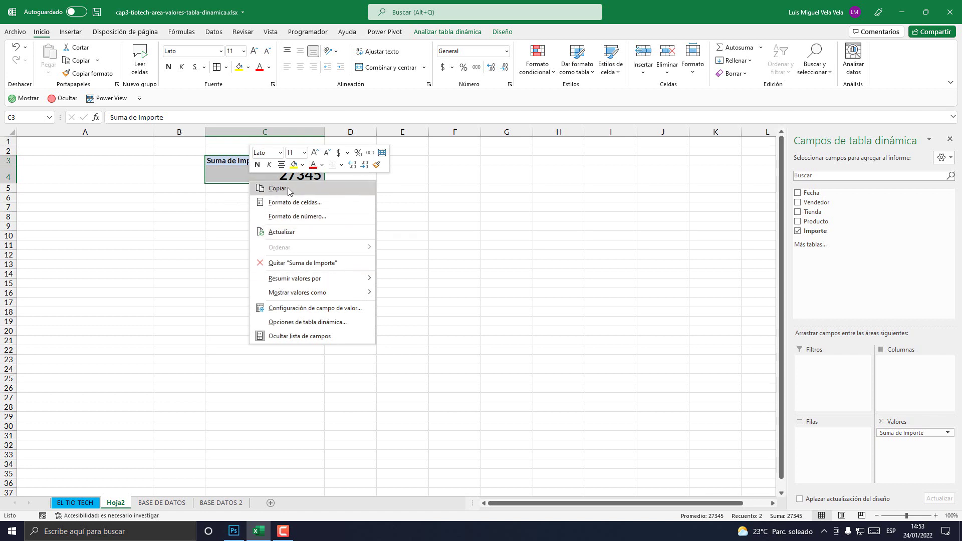
pyautogui.click(327, 192)
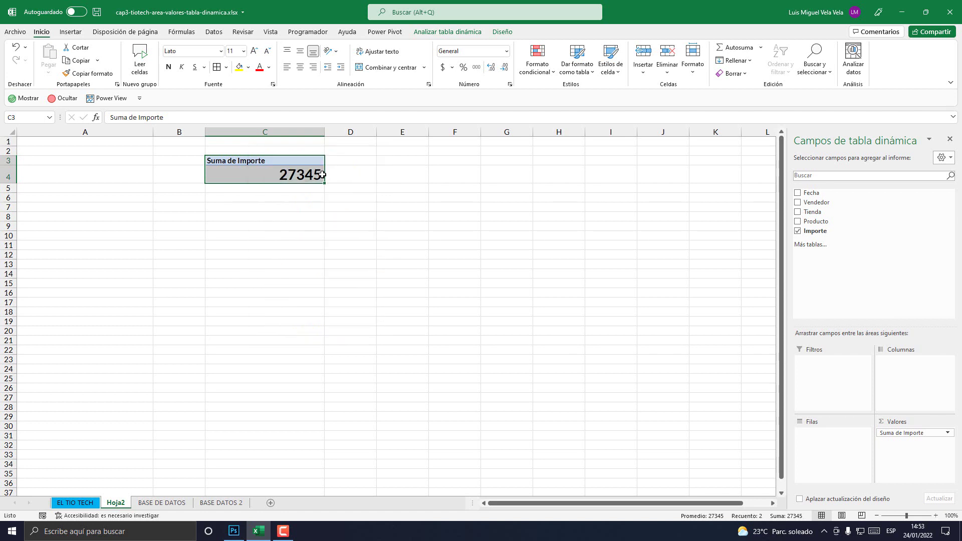
pyautogui.click(289, 200)
# Close the field list of the pivot table at C3 and show it again
pyautogui.click(280, 161)
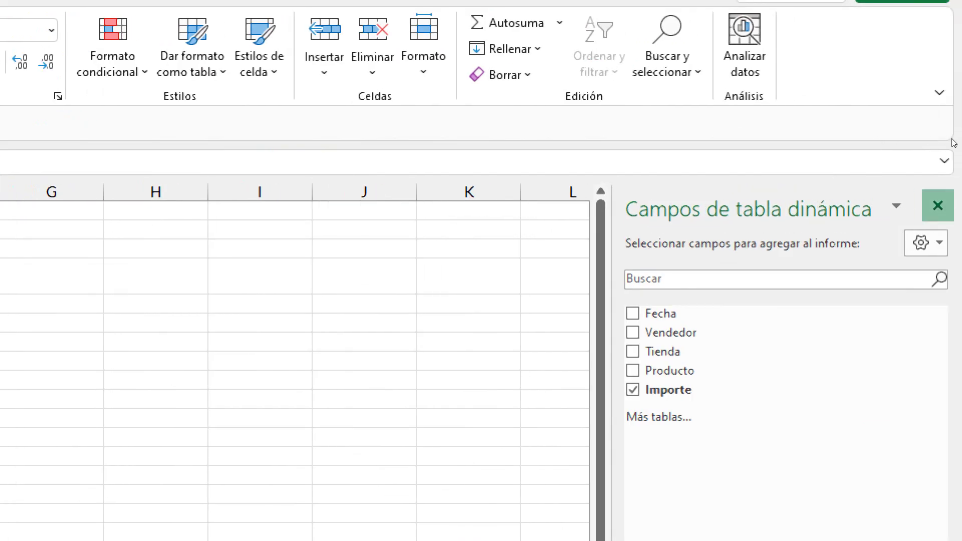
pyautogui.click(937, 205)
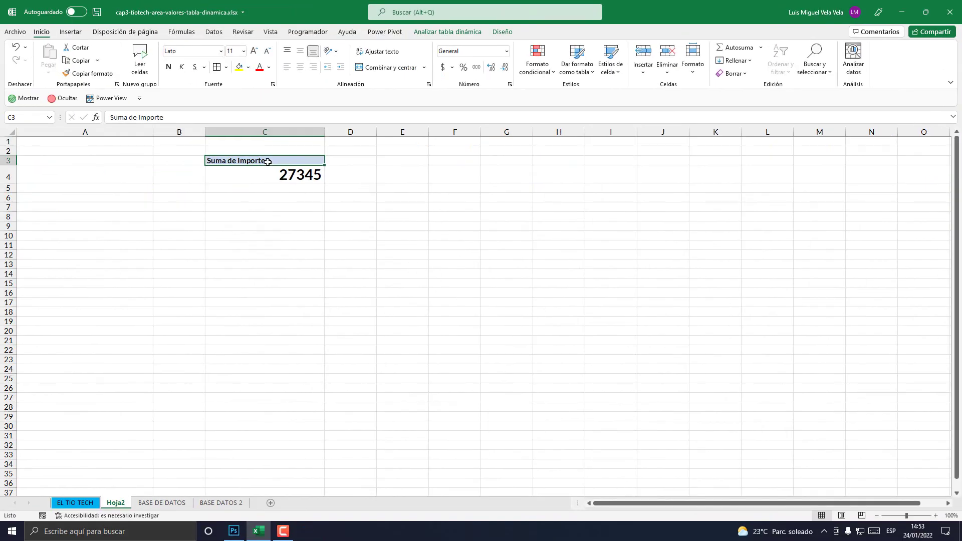
pyautogui.rightClick(267, 161)
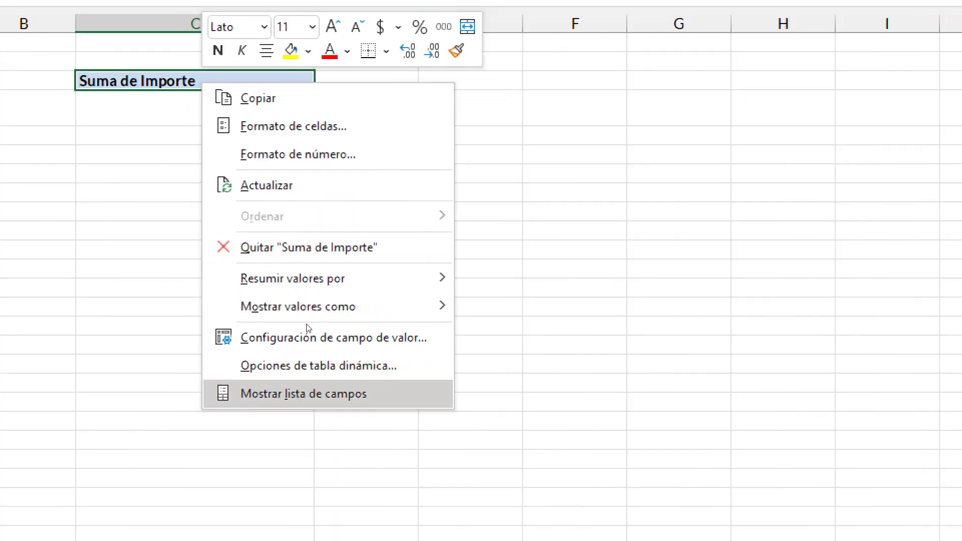
pyautogui.press('Return')
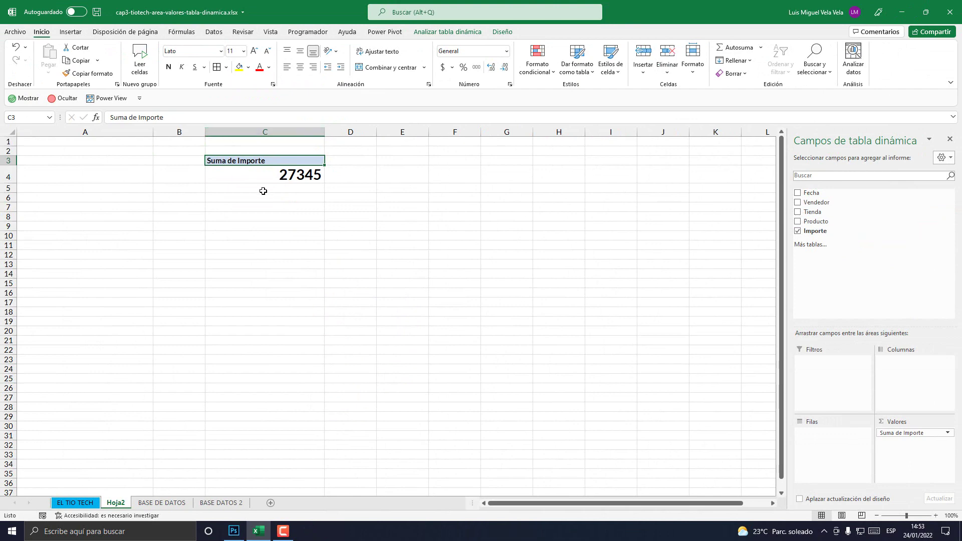
# Change the Valores field's summary calculation for Importe from Suma to Recuento in its value field settings
pyautogui.click(296, 174)
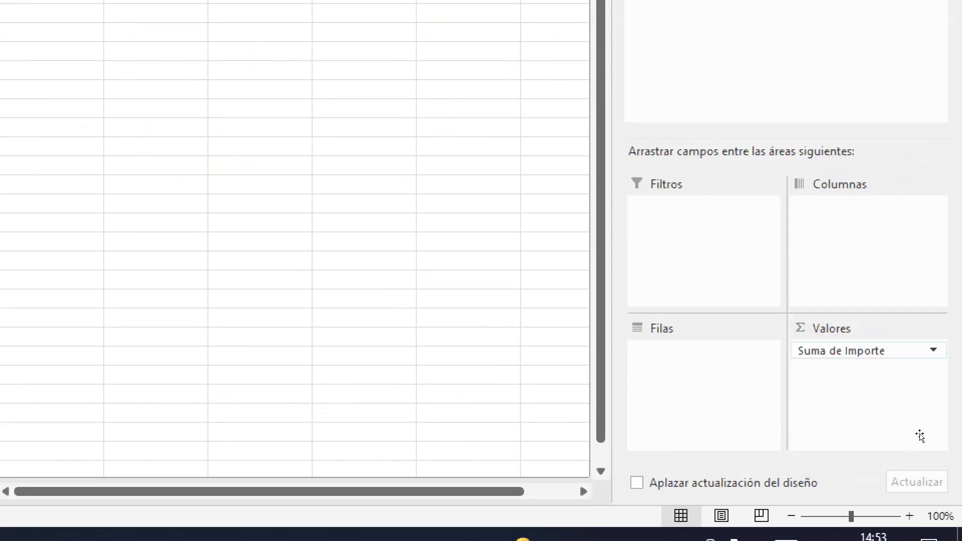
pyautogui.hotkey('shift', 'F10')
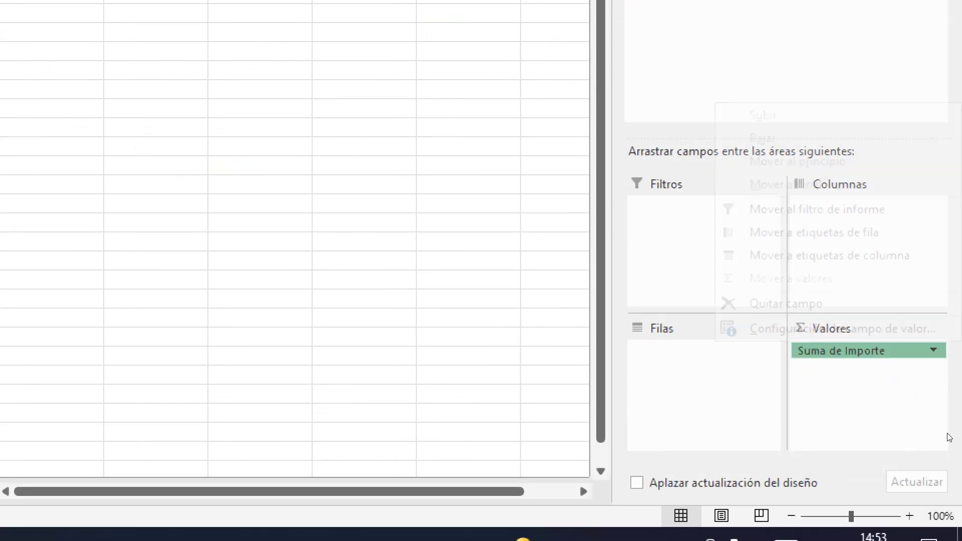
pyautogui.press('Up')
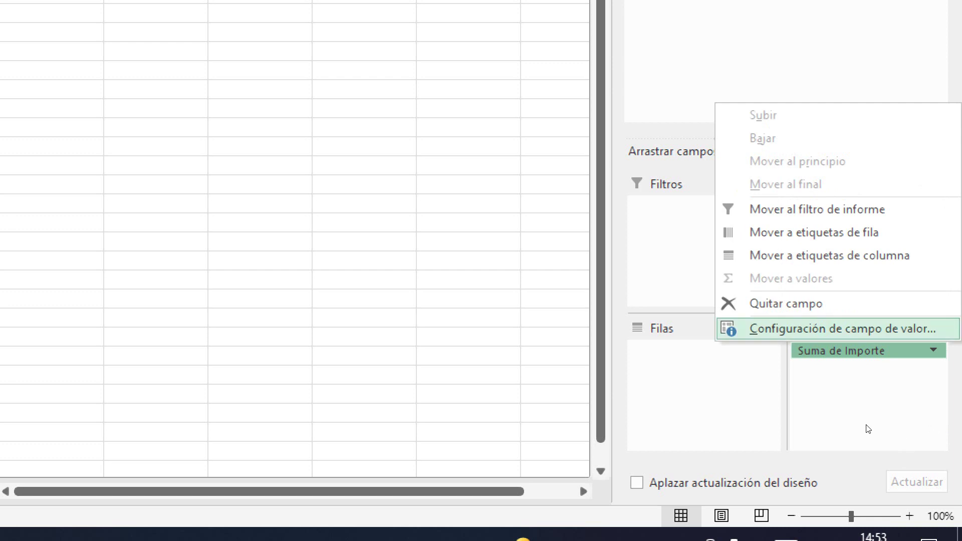
pyautogui.press('Return')
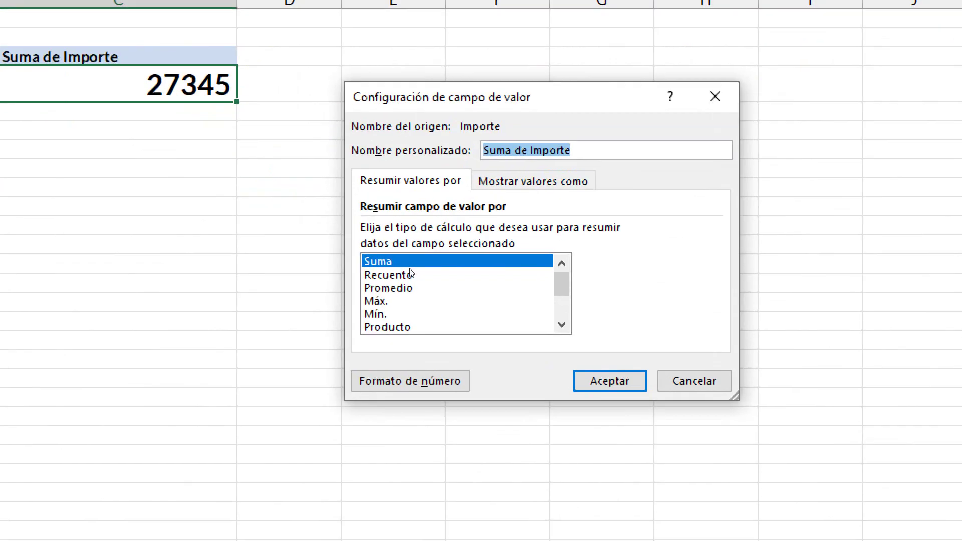
pyautogui.click(409, 274)
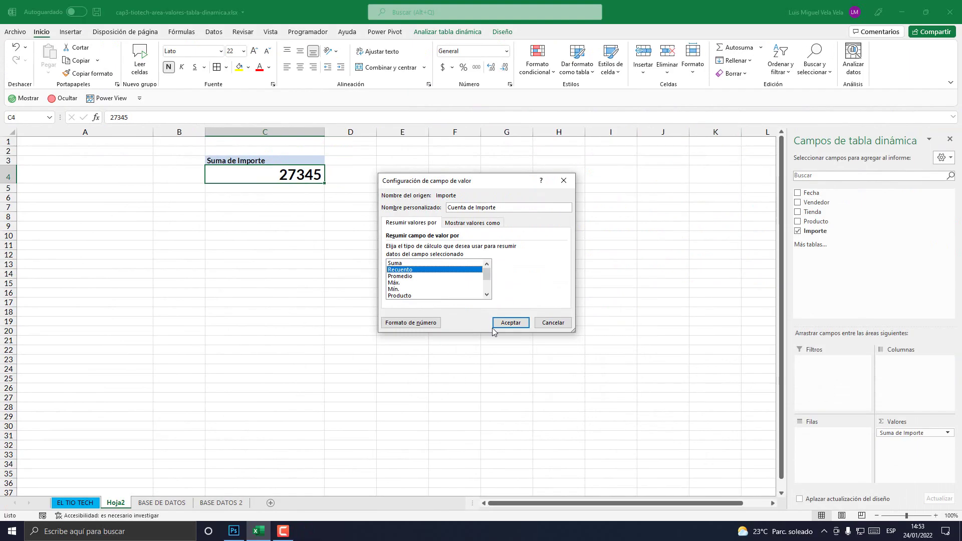
pyautogui.click(891, 383)
pyautogui.click(262, 220)
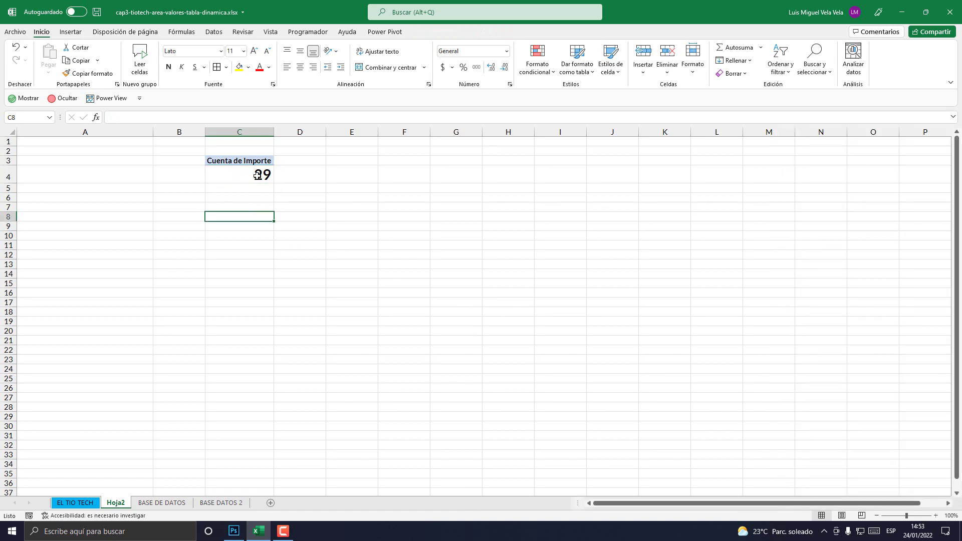
# On BASE DE DATOS at 180% zoom, count the Importe amounts one by one from F3 to F31 and select that range to verify the count
pyautogui.click(257, 175)
pyautogui.click(161, 502)
pyautogui.scroll(2, 327, 419)
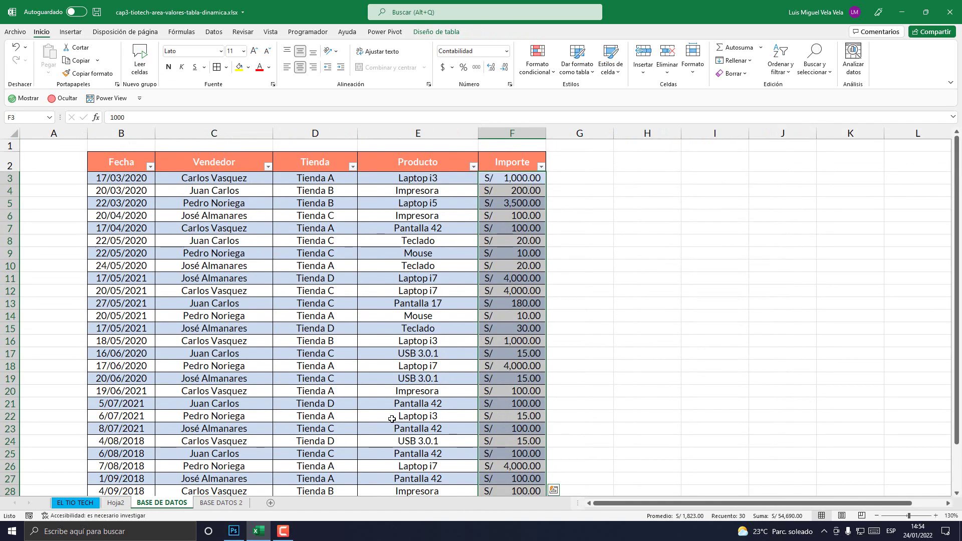
pyautogui.click(519, 178)
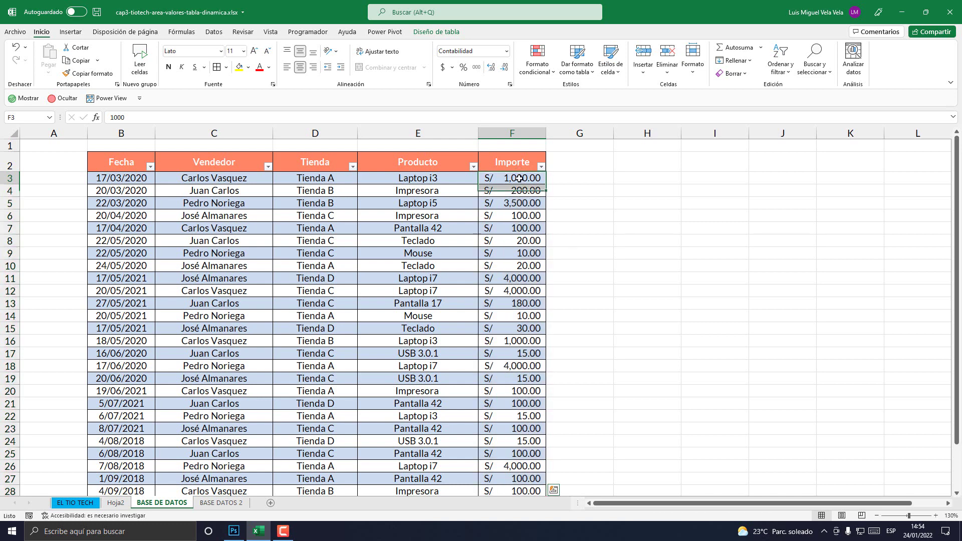
pyautogui.click(935, 516)
pyautogui.click(935, 516)
pyautogui.click(935, 517)
pyautogui.click(935, 516)
pyautogui.click(935, 517)
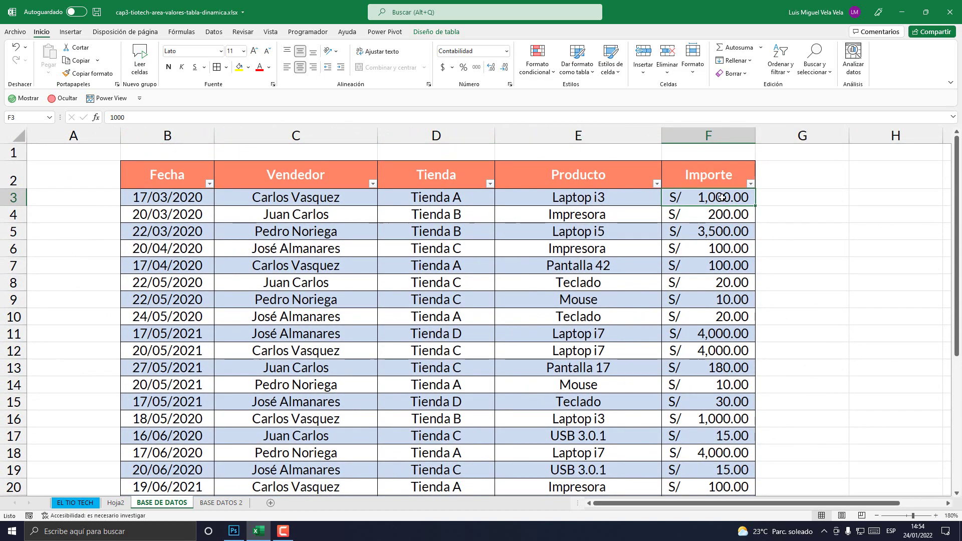
pyautogui.press('Down')
pyautogui.press('Down')
pyautogui.press('Down')
pyautogui.press('Down')
pyautogui.press('Down')
pyautogui.press('Down')
pyautogui.press('Down')
pyautogui.press('Down')
pyautogui.press('Down')
pyautogui.press('Down')
pyautogui.press('Down')
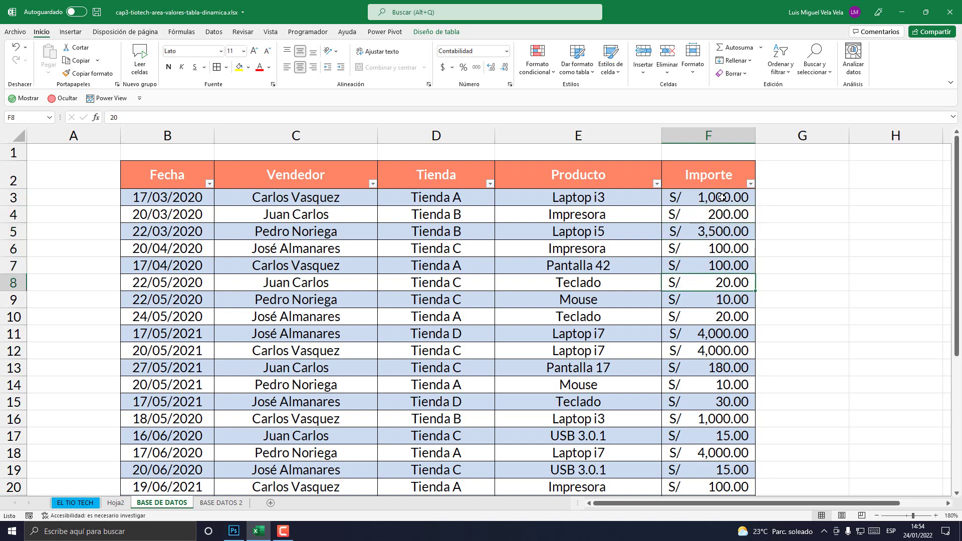
pyautogui.press('Down')
pyautogui.press('Down')
pyautogui.press('Down')
pyautogui.press('Down')
pyautogui.press('Down')
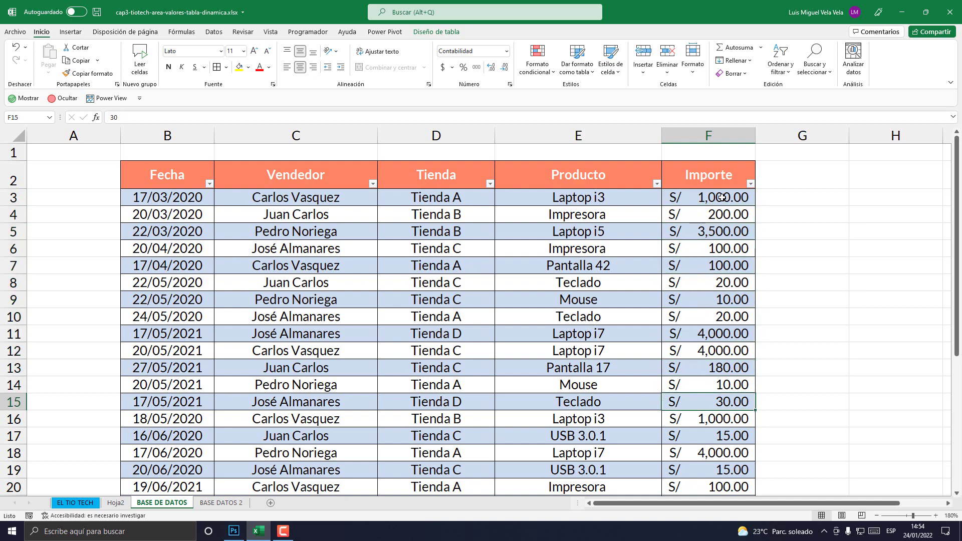
pyautogui.press('Down')
pyautogui.press('Down')
pyautogui.press('Down')
pyautogui.press('Down')
pyautogui.press('Down')
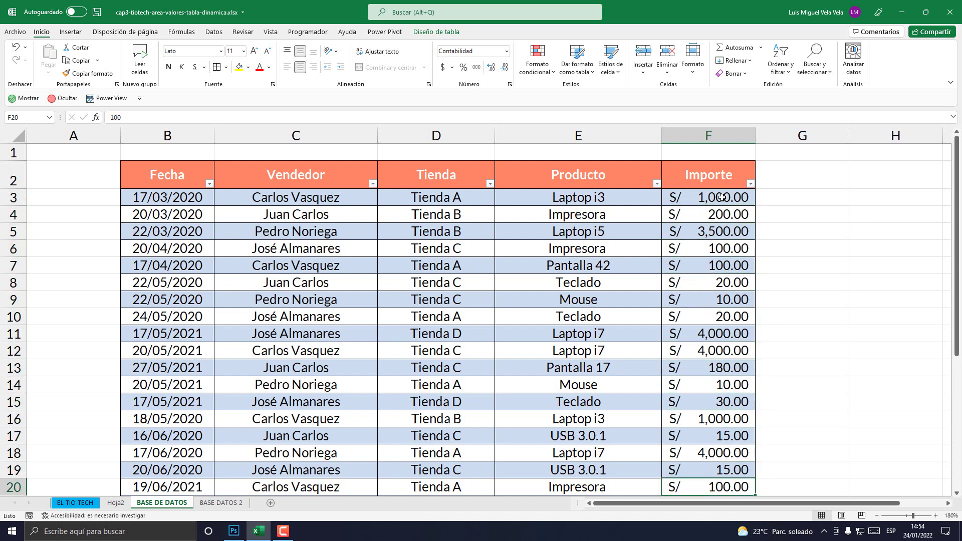
pyautogui.press('Down')
pyautogui.press('Down')
pyautogui.press('Down')
pyautogui.press('Down')
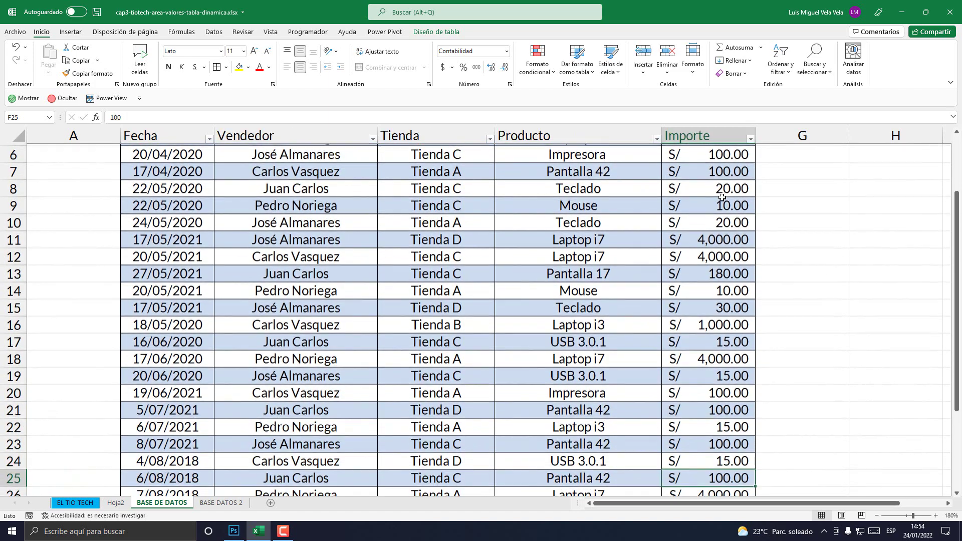
pyautogui.press('Down')
pyautogui.press('Down')
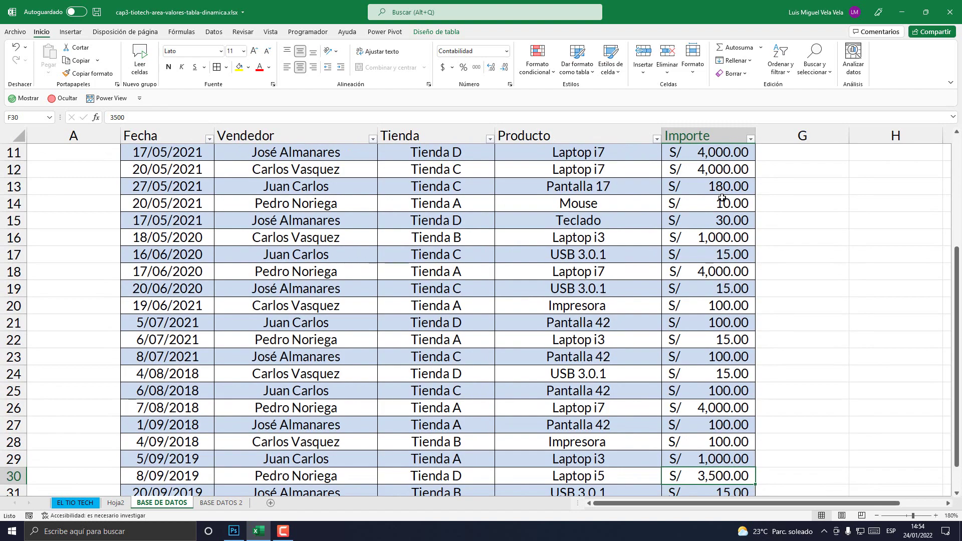
pyautogui.press('Down')
pyautogui.scroll(-1, 780, 249)
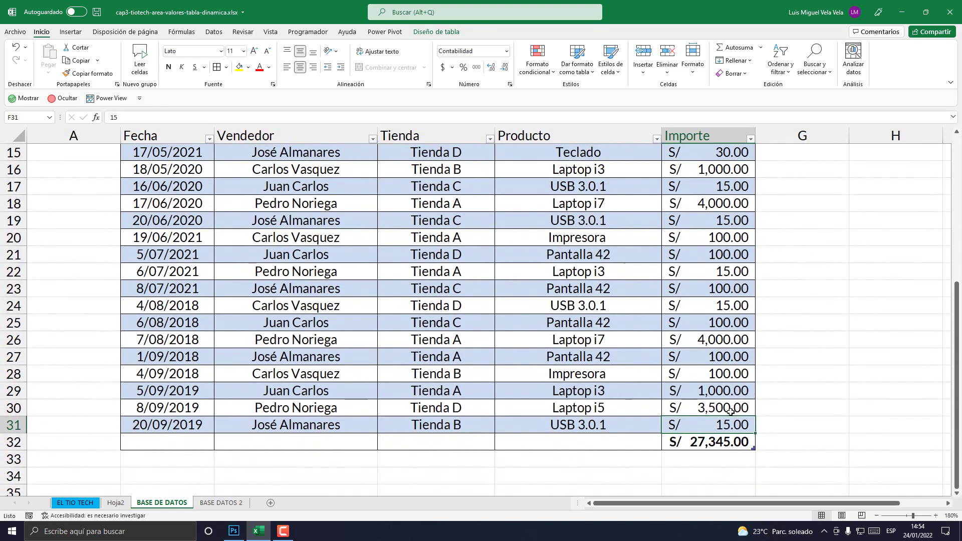
pyautogui.moveTo(728, 422); pyautogui.dragTo(711, 196)
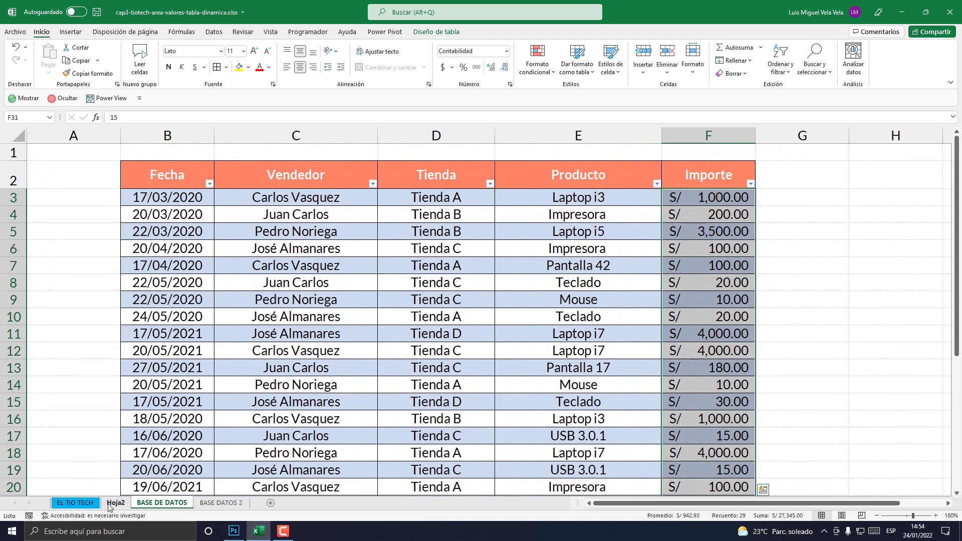
# On Hoja2, change the summary calculation of the Importe field in Valores to Promedio in its value field settings
pyautogui.click(115, 503)
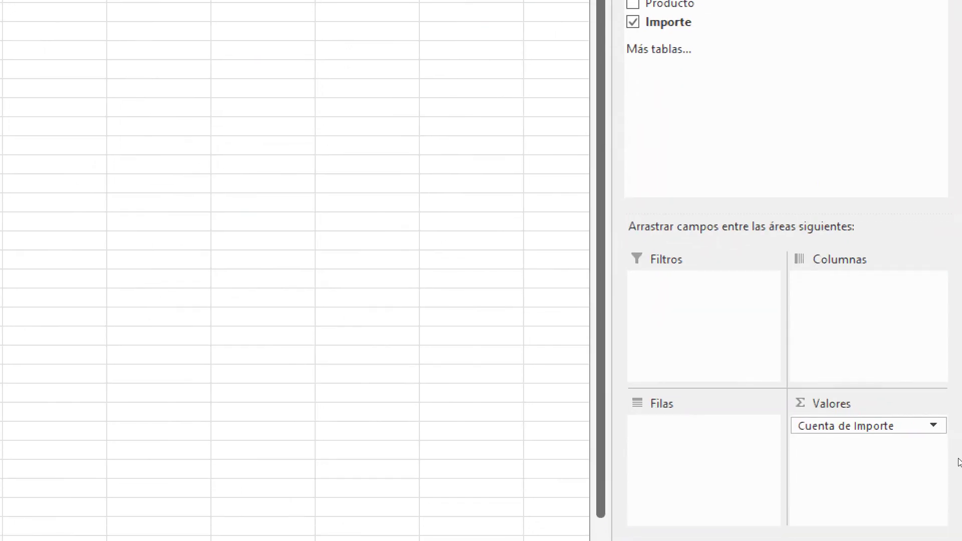
pyautogui.click(952, 435)
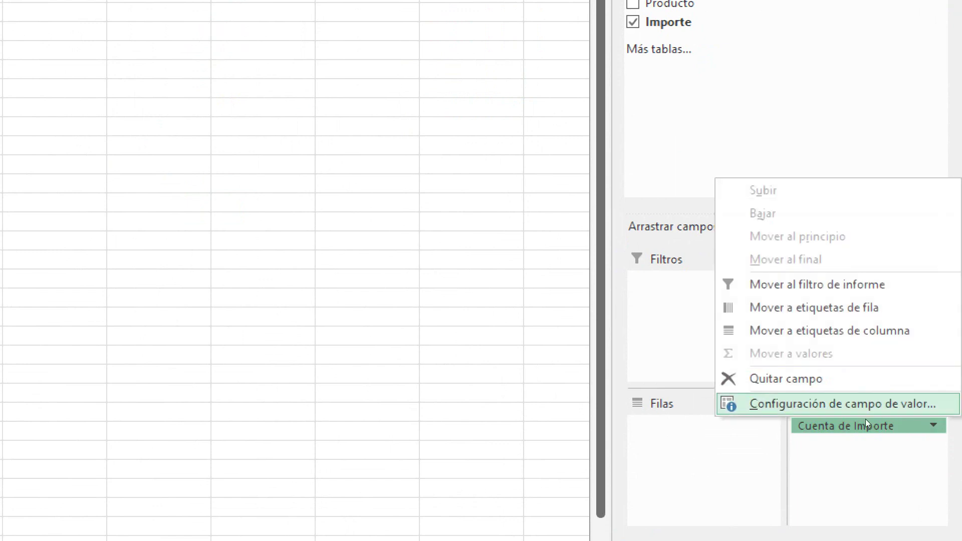
pyautogui.click(902, 404)
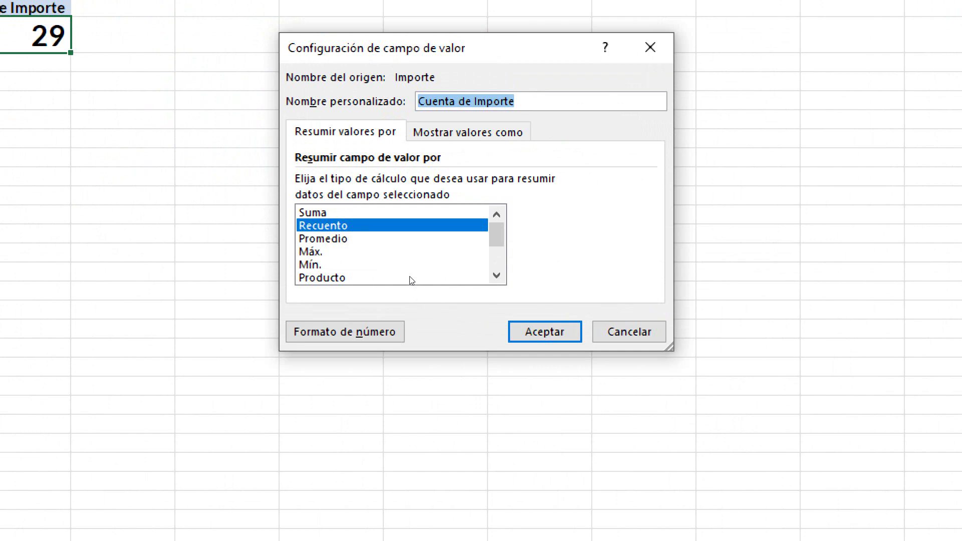
pyautogui.press('Down')
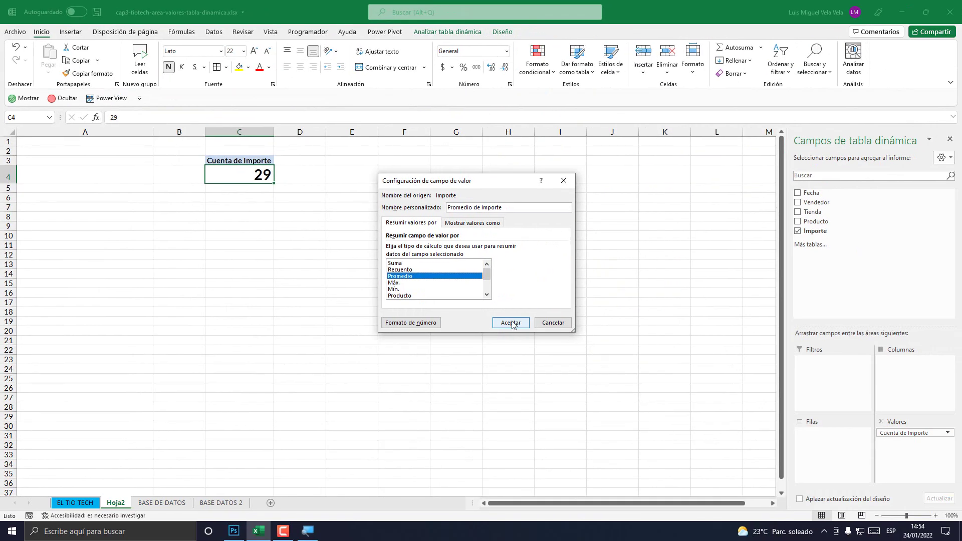
pyautogui.click(674, 384)
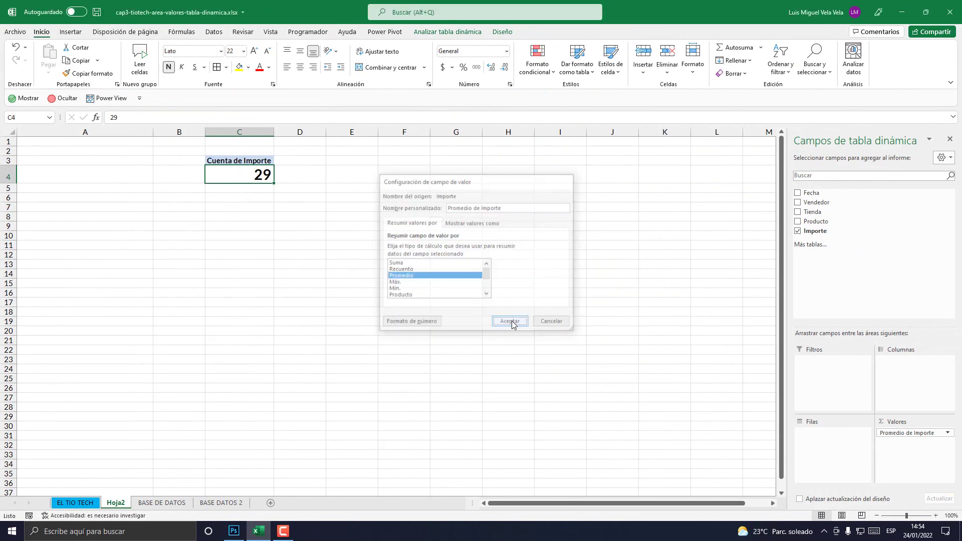
pyautogui.click(236, 200)
pyautogui.click(221, 178)
# On BASE DE DATOS, calculate the average of the table's Importe column in F34 with =PROMEDIO(BDUNO[Importe])
pyautogui.click(162, 503)
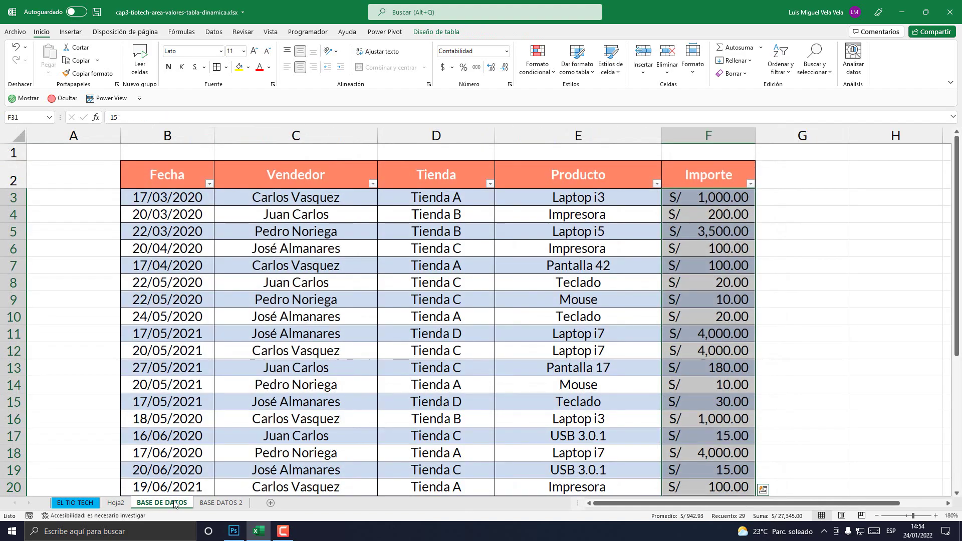
pyautogui.scroll(-7, 693, 378)
pyautogui.scroll(1, 713, 391)
pyautogui.click(708, 408)
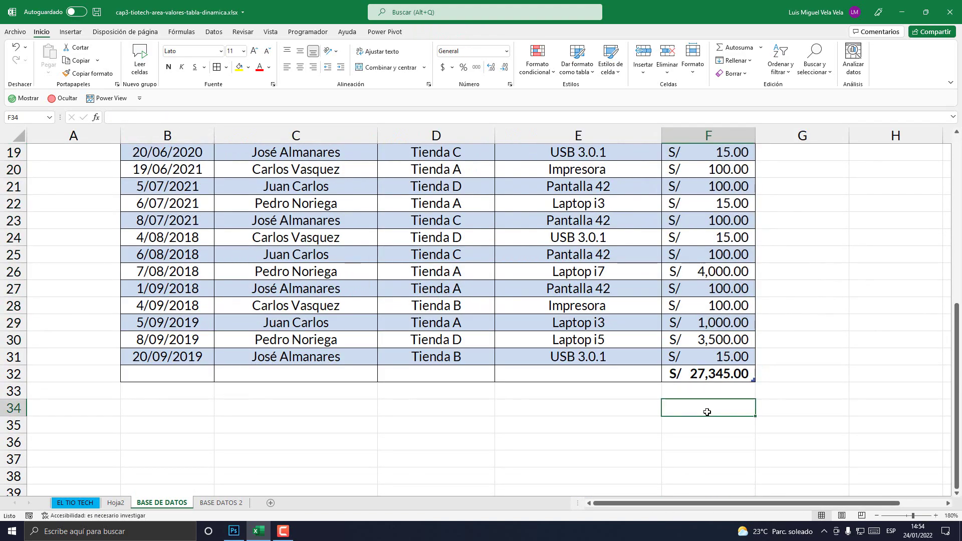
pyautogui.write('=OPROME')
pyautogui.press('BackSpace')
pyautogui.press('BackSpace')
pyautogui.press('BackSpace')
pyautogui.press('BackSpace')
pyautogui.press('BackSpace')
pyautogui.press('BackSpace')
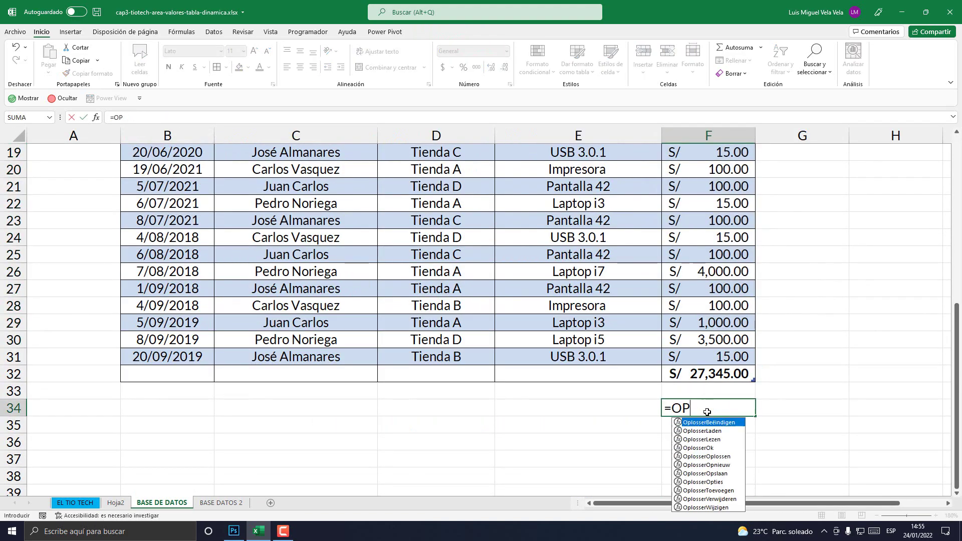
pyautogui.write('PROMEDIO(')
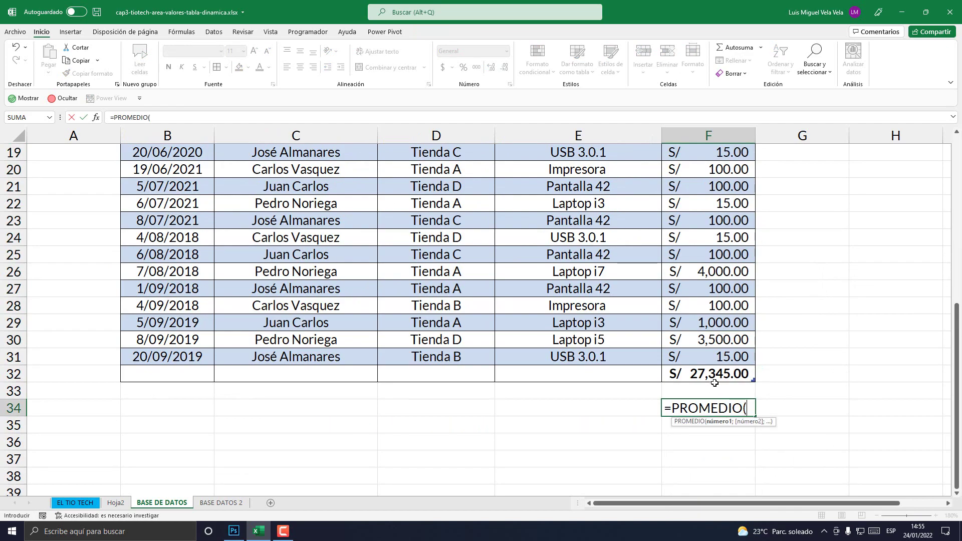
pyautogui.moveTo(717, 357); pyautogui.dragTo(708, 151)
pyautogui.scroll(-4, 801, 351)
pyautogui.scroll(-3, 801, 351)
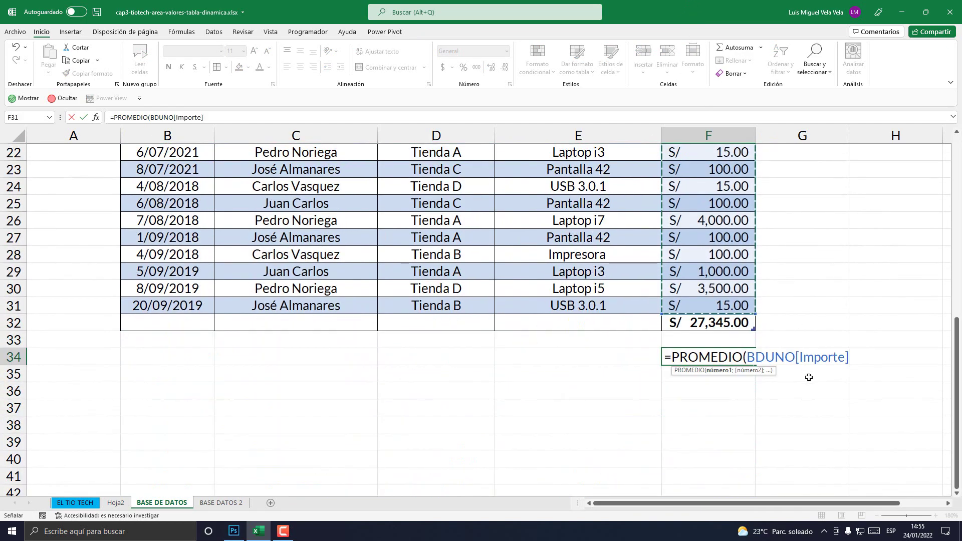
pyautogui.press('Return')
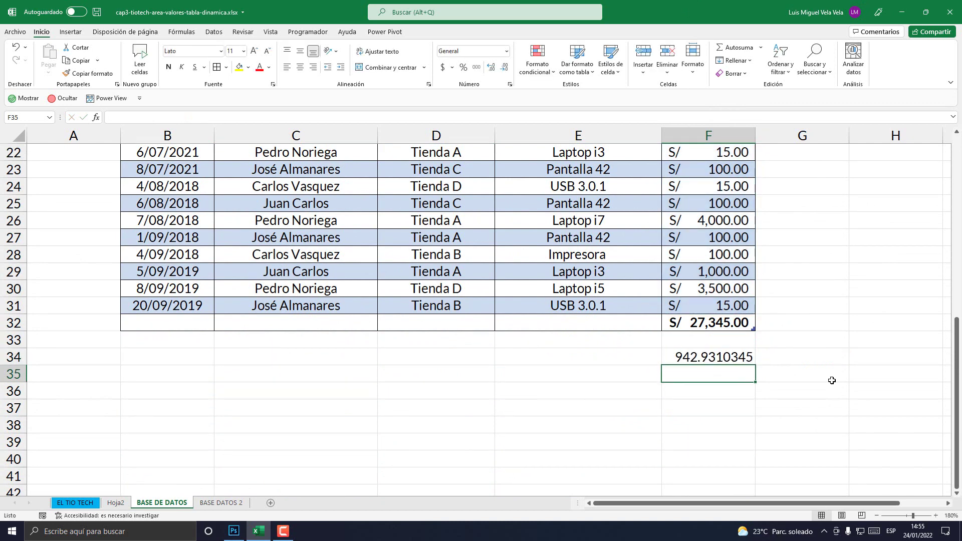
# Compare the average in F34 with the pivot table's Promedio de Importe value in C4 on Hoja2
pyautogui.click(726, 357)
pyautogui.click(116, 503)
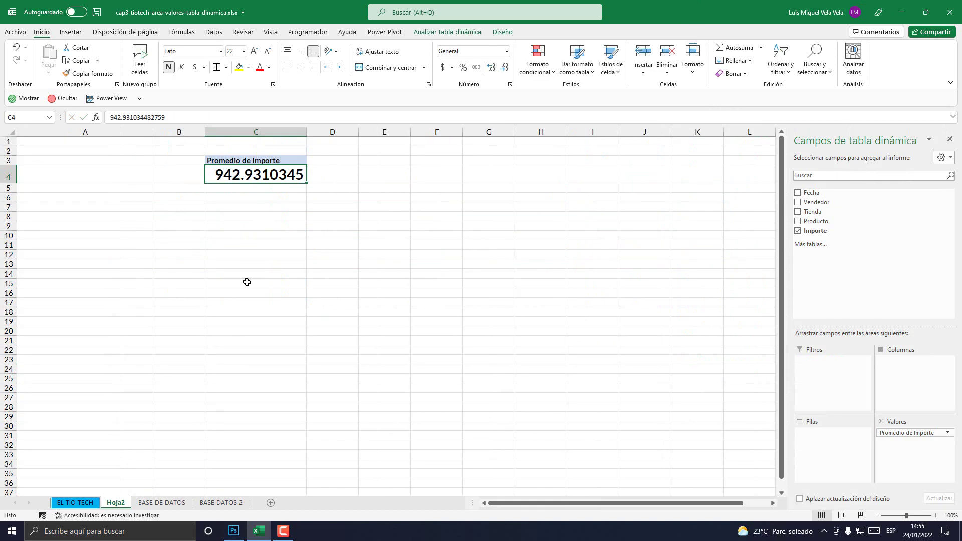
pyautogui.moveTo(259, 175)
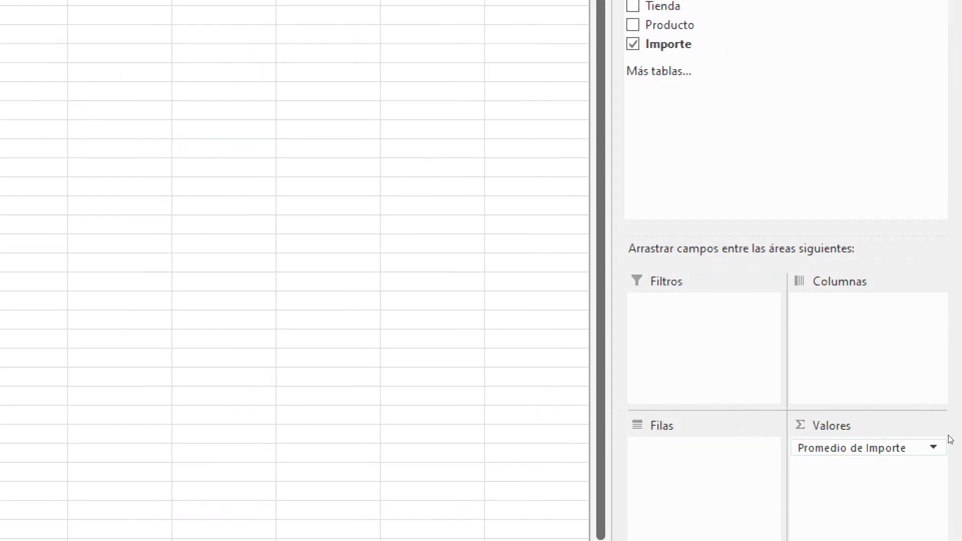
# Set the value field settings of Promedio de Importe to summarize by Máx
pyautogui.click(948, 432)
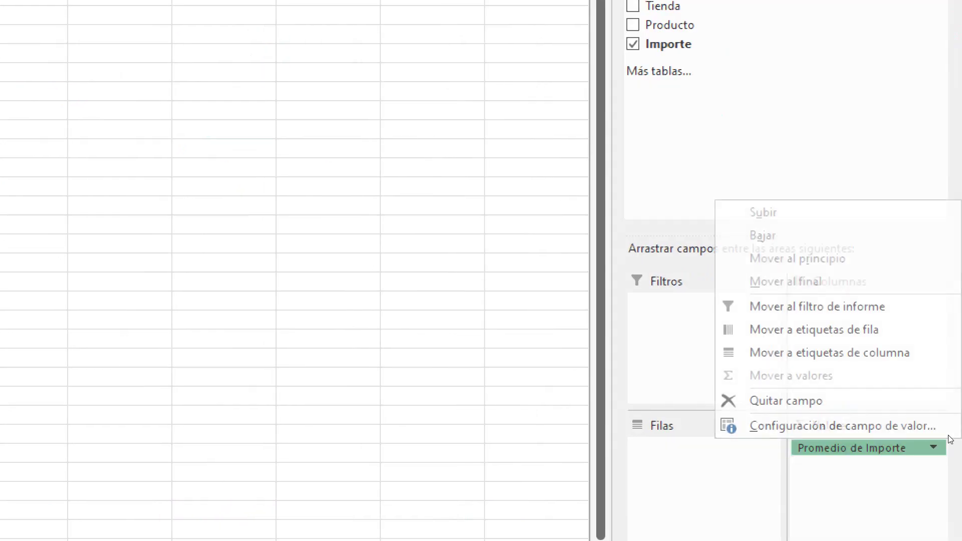
pyautogui.click(887, 426)
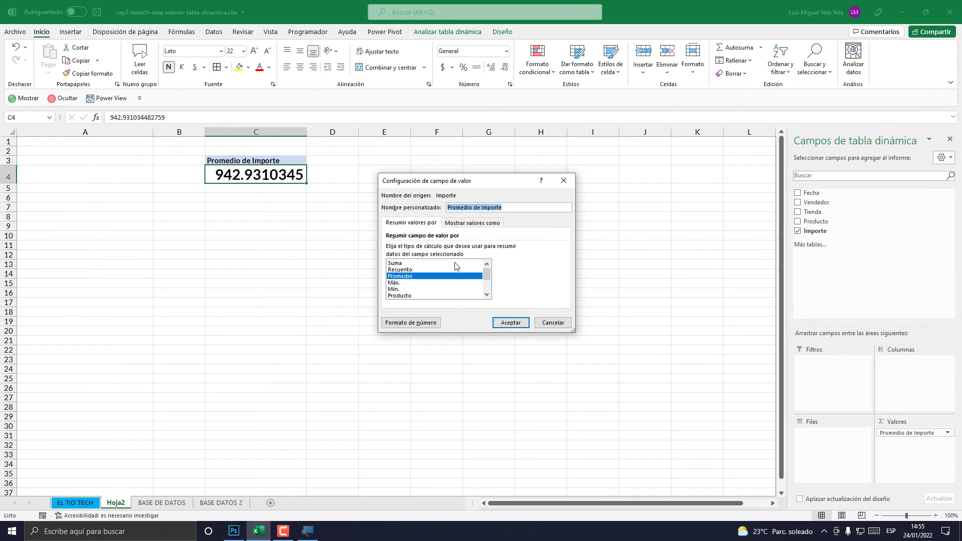
pyautogui.click(400, 284)
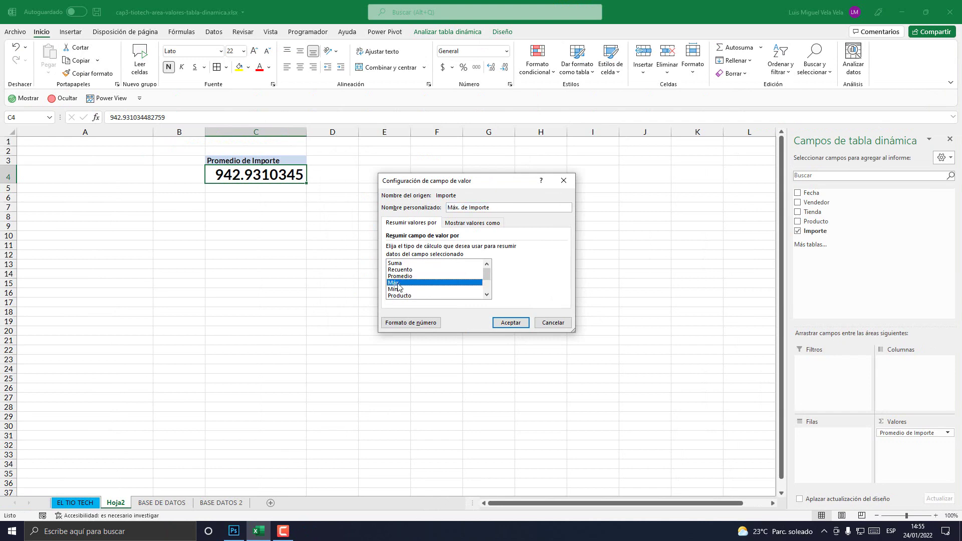
pyautogui.click(513, 325)
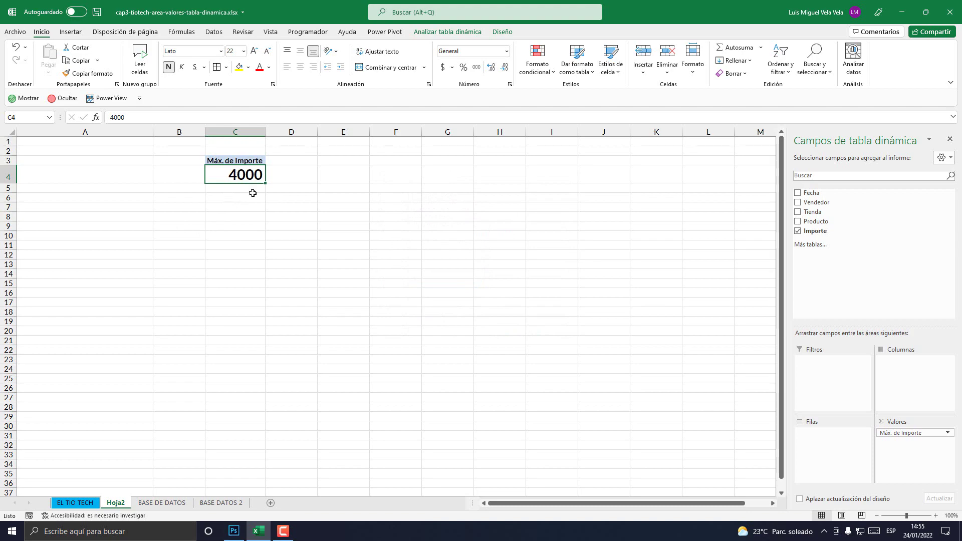
# On BASE DE DATOS, highlight the maximum Importe amounts in F11:F12 with a yellow fill
pyautogui.click(161, 503)
pyautogui.scroll(7, 474, 343)
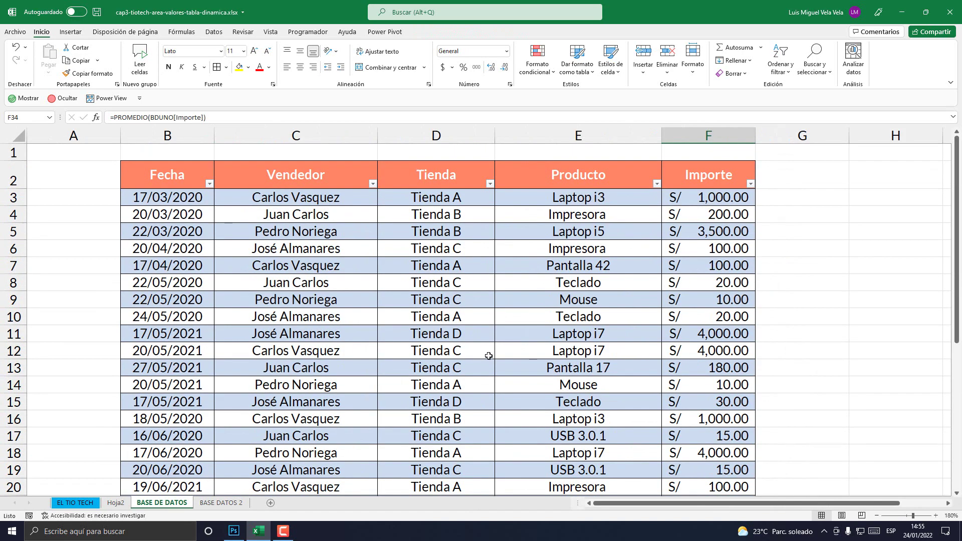
pyautogui.moveTo(722, 196); pyautogui.dragTo(715, 248)
pyautogui.moveTo(718, 336); pyautogui.dragTo(719, 351)
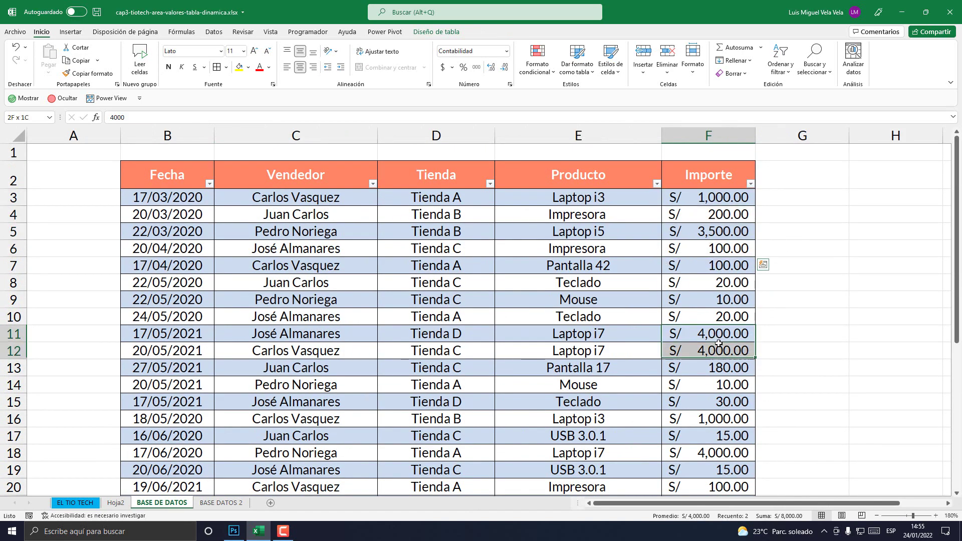
pyautogui.press('F4')
pyautogui.scroll(-6, 774, 376)
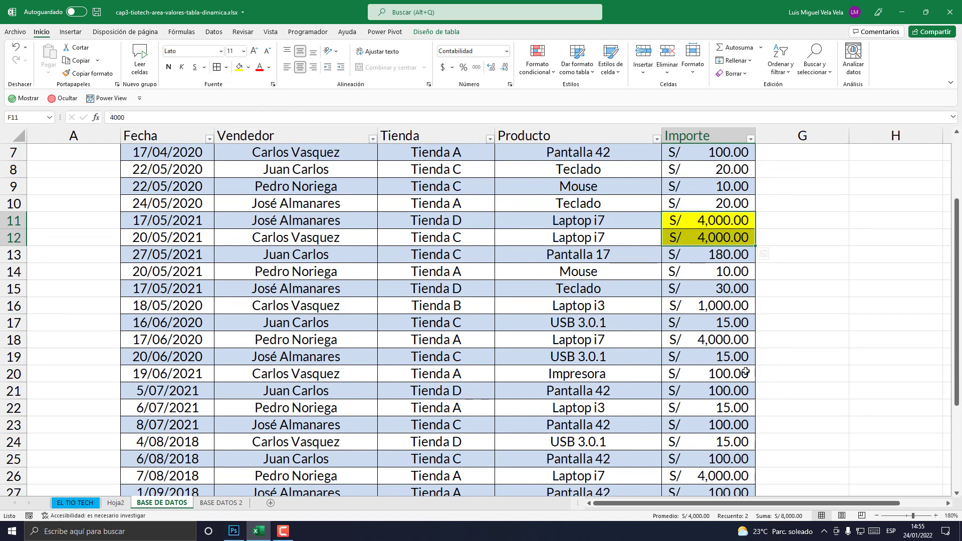
pyautogui.scroll(3, 744, 361)
pyautogui.scroll(3, 745, 361)
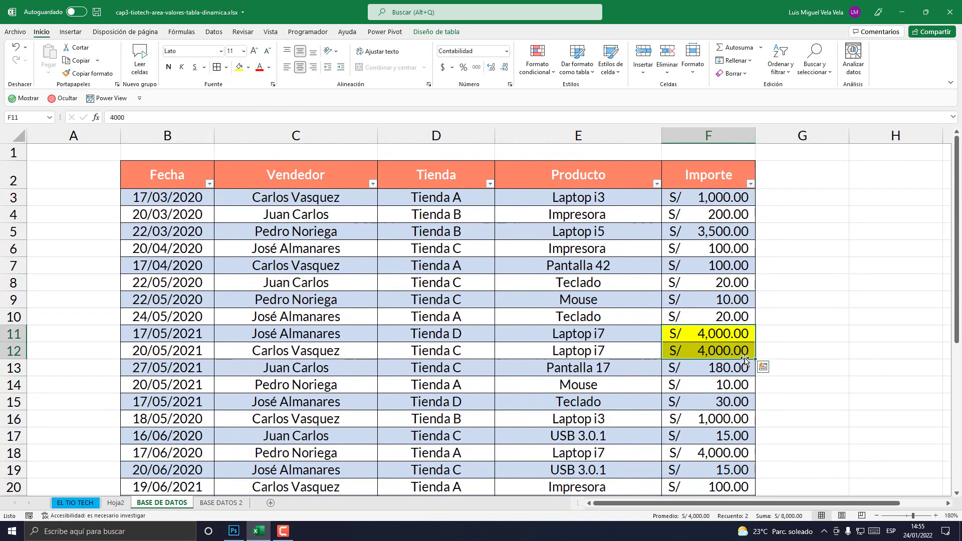
# Back on Hoja2, set the pivot table's Importe value field to summarize by Mín
pyautogui.click(116, 503)
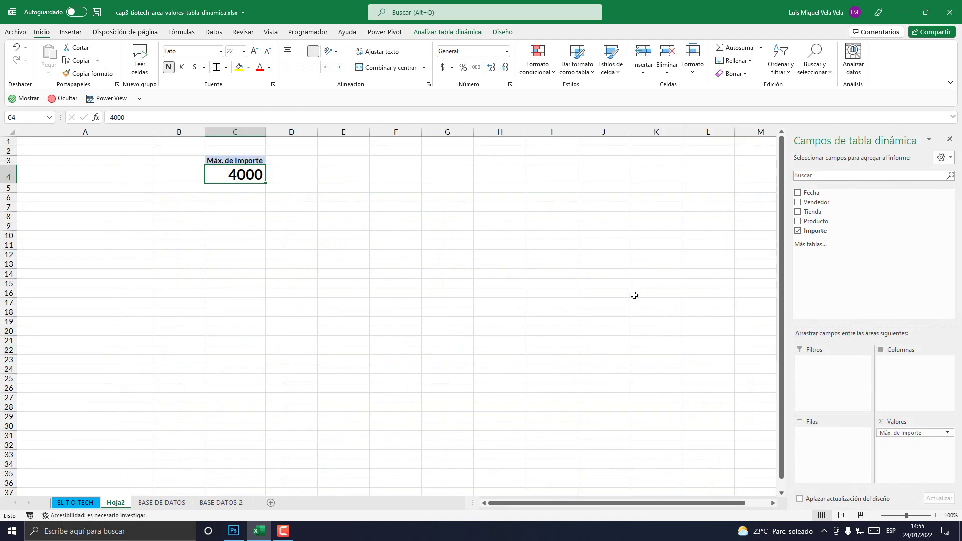
pyautogui.click(947, 433)
pyautogui.click(872, 417)
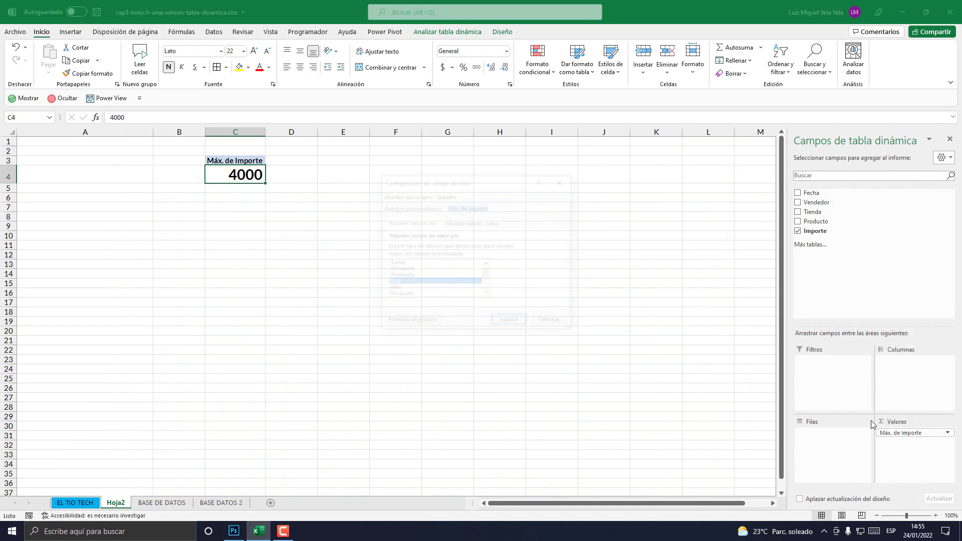
pyautogui.click(396, 291)
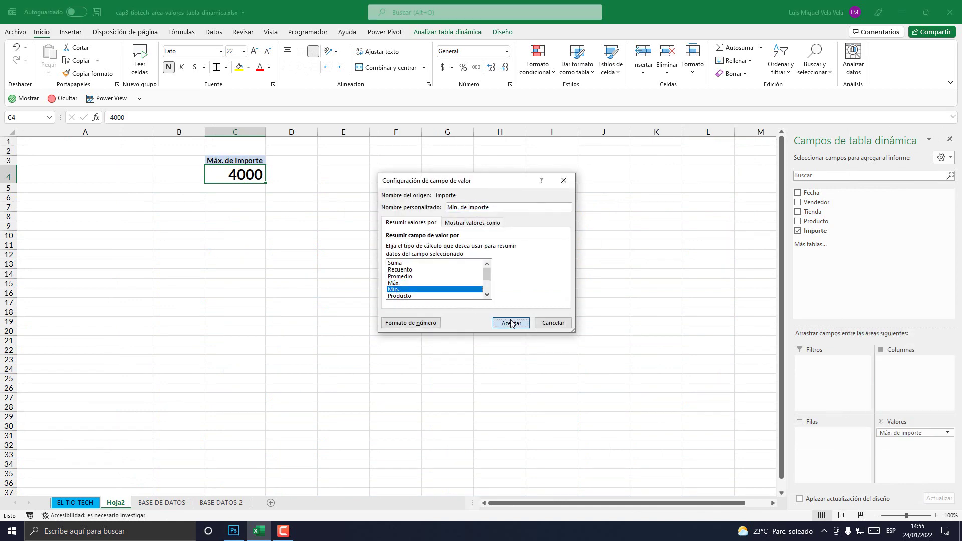
pyautogui.click(510, 322)
# On BASE DE DATOS, highlight the minimum Importe amount in F9 with a red fill and look through the rest of the column
pyautogui.click(168, 502)
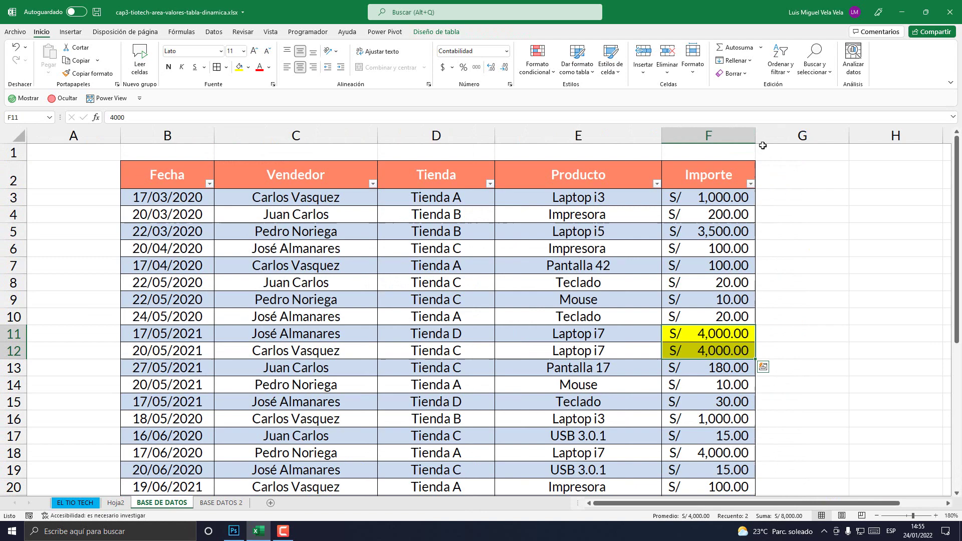
pyautogui.scroll(-3, 737, 317)
pyautogui.scroll(2, 737, 317)
pyautogui.click(727, 235)
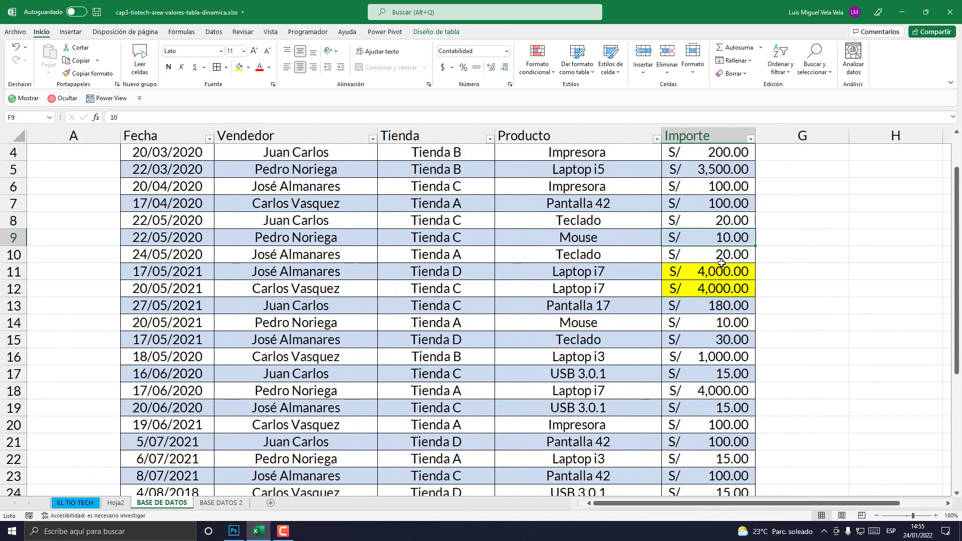
pyautogui.click(248, 67)
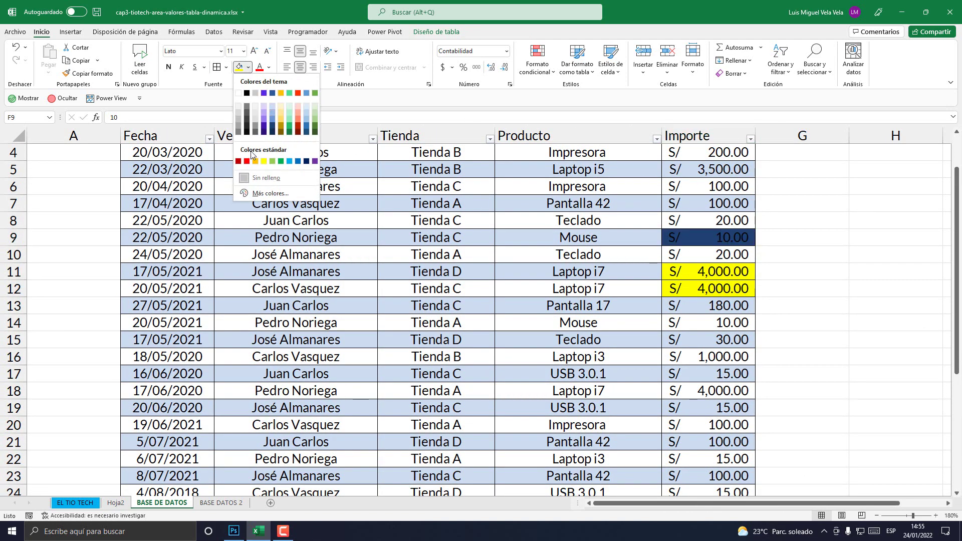
pyautogui.click(248, 161)
pyautogui.scroll(-6, 689, 339)
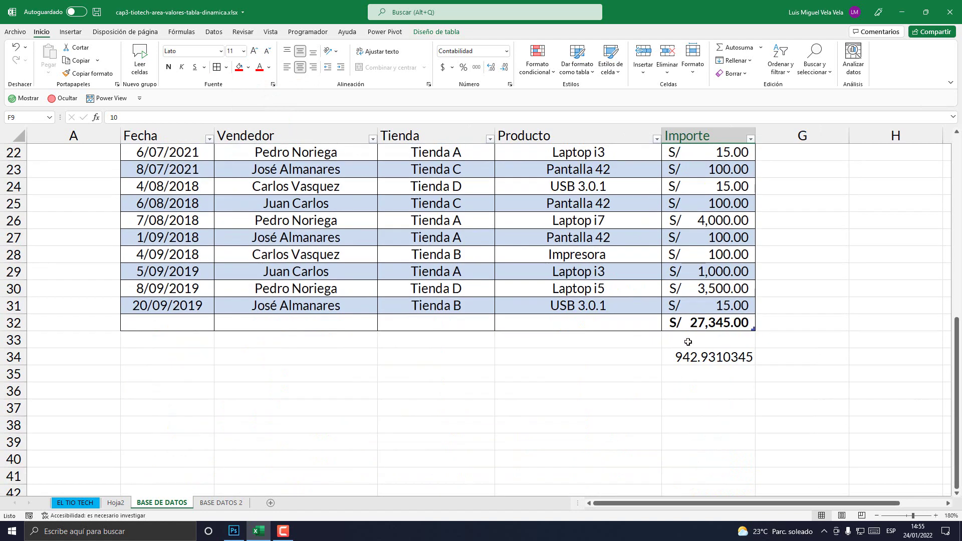
pyautogui.scroll(1, 688, 343)
pyautogui.scroll(6, 688, 344)
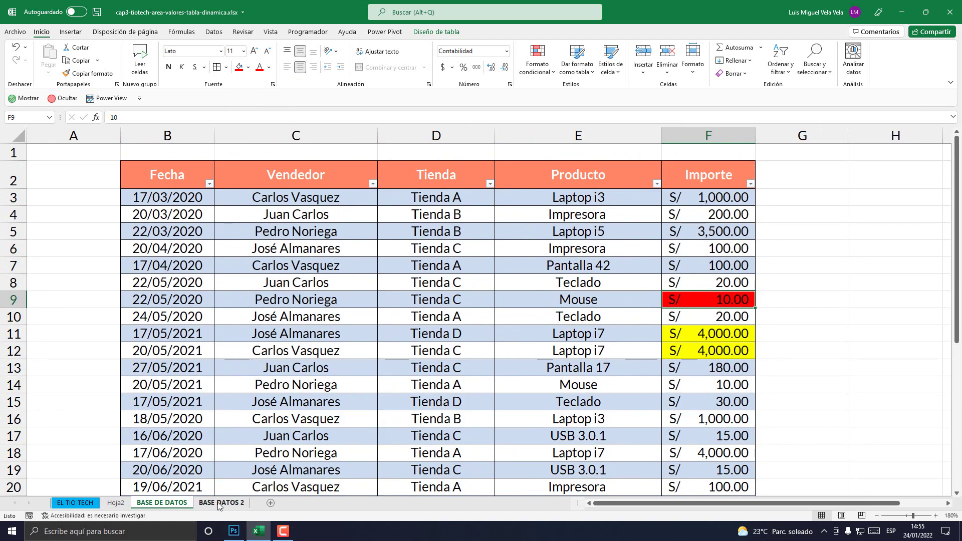
# Return to Hoja2 and check the pivot table's Mín. de Importe value in C4
pyautogui.click(116, 503)
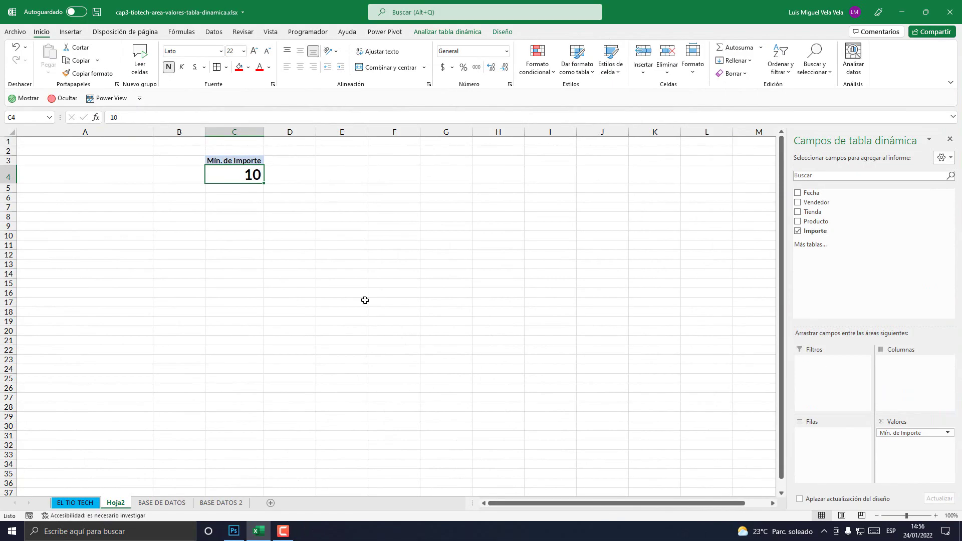
pyautogui.click(364, 300)
pyautogui.click(239, 174)
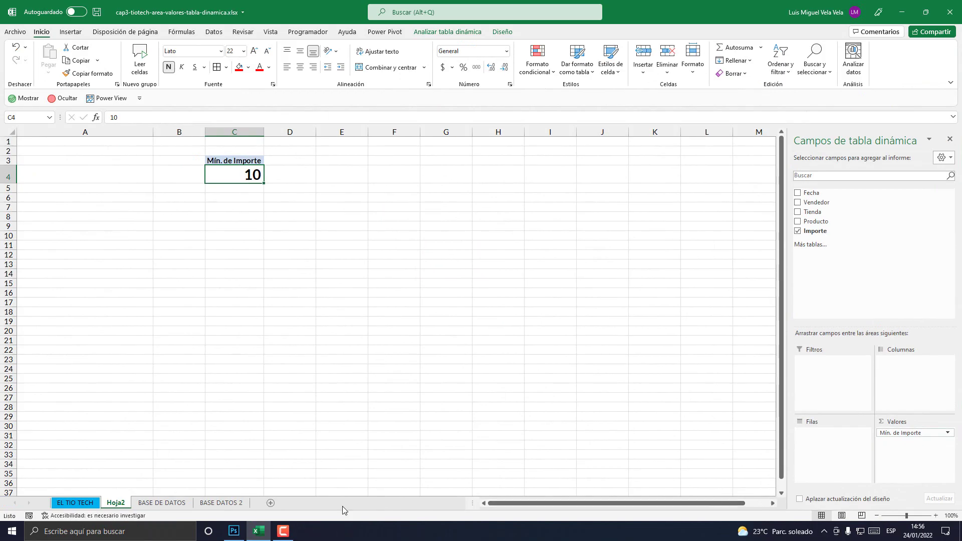
# Review the BASE DATOS 2 table and select its Unidades, Precio and Total columns one after another
pyautogui.click(221, 503)
pyautogui.scroll(-3, 500, 359)
pyautogui.scroll(3, 499, 358)
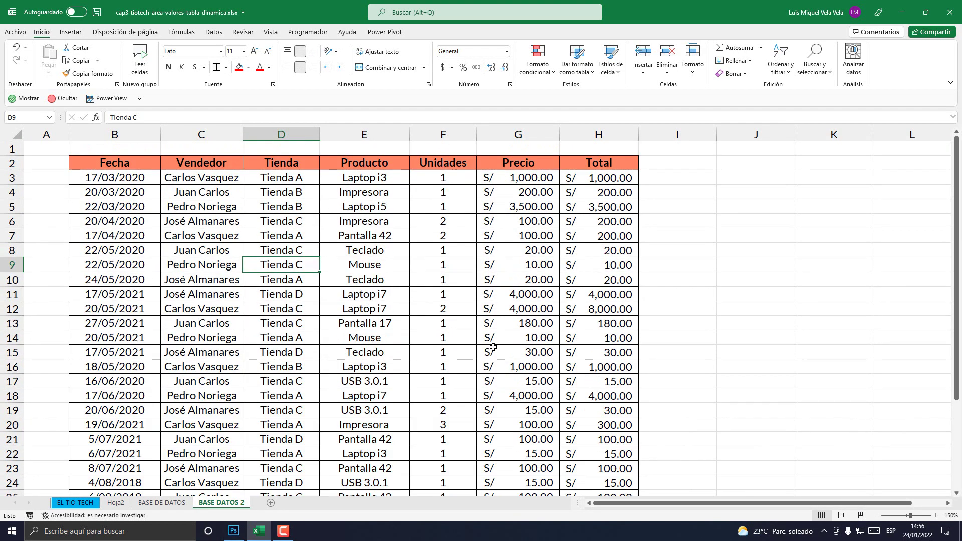
pyautogui.click(446, 136)
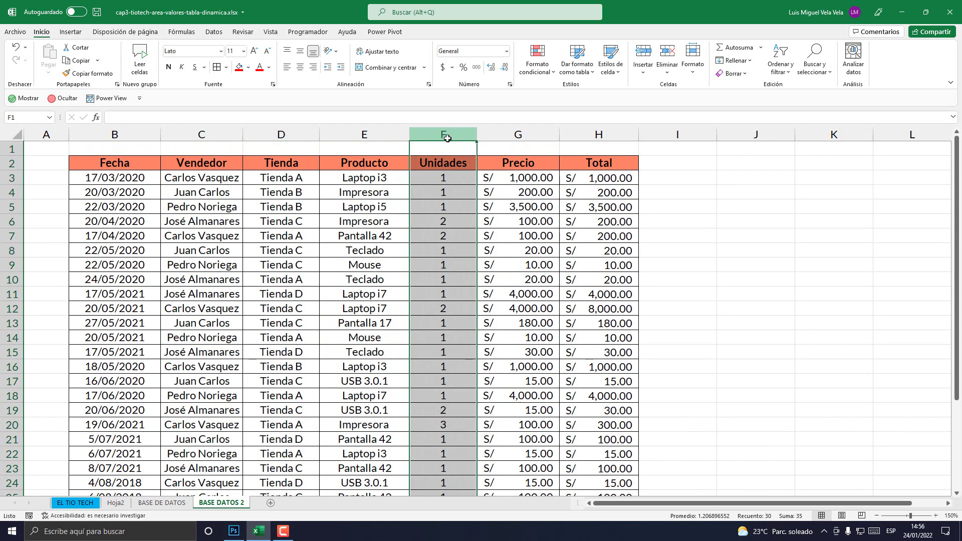
pyautogui.click(518, 136)
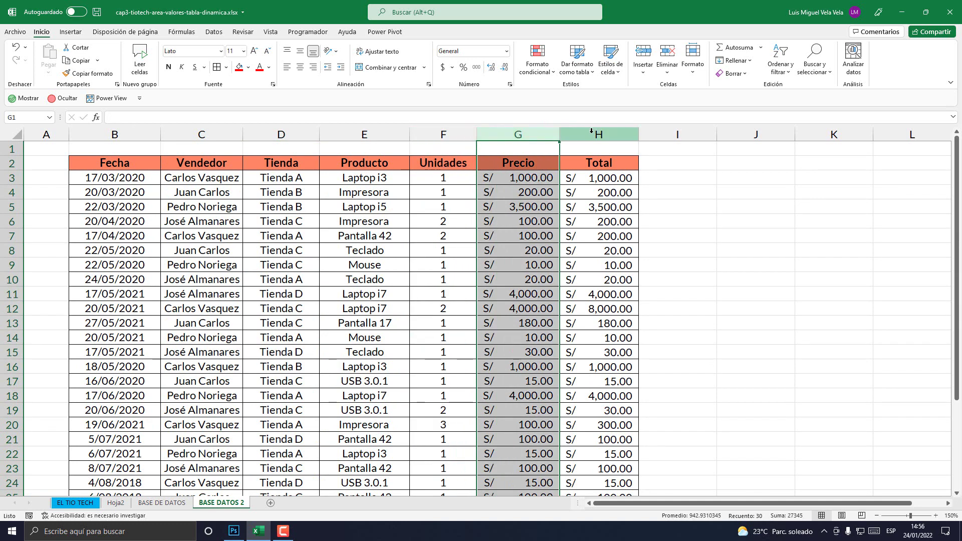
pyautogui.click(594, 133)
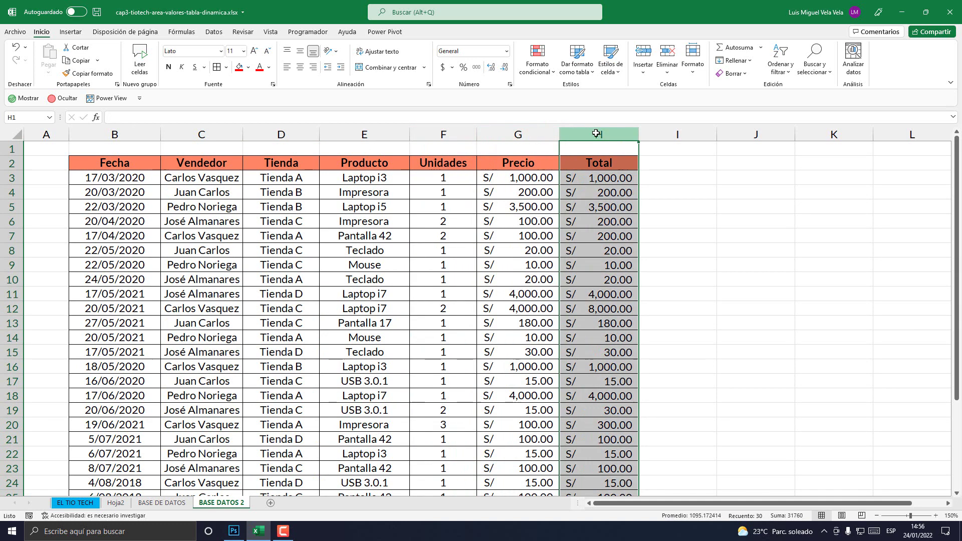
# Switch to Photoshop to view the keyboard image with its two circled keys, and return to the Excel workbook
pyautogui.click(444, 179)
pyautogui.click(513, 181)
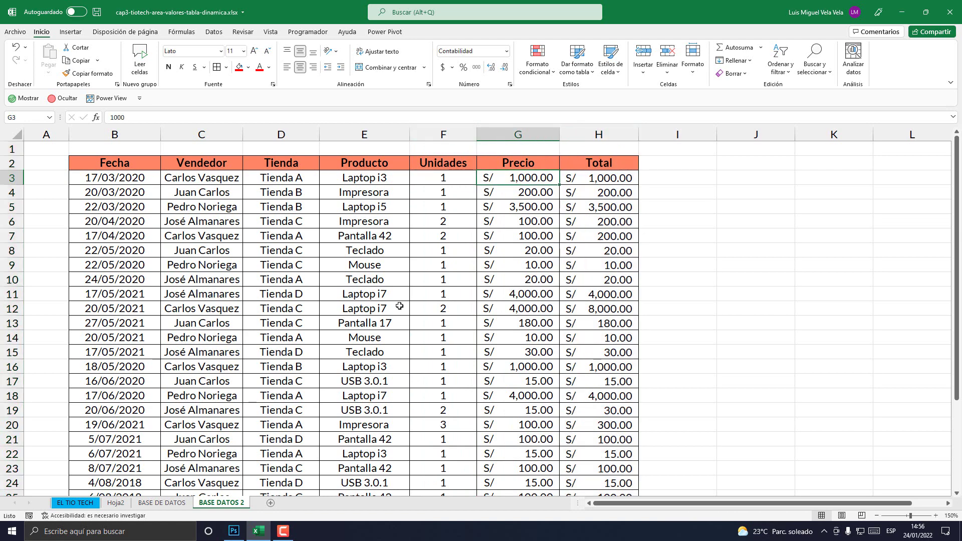
pyautogui.click(233, 530)
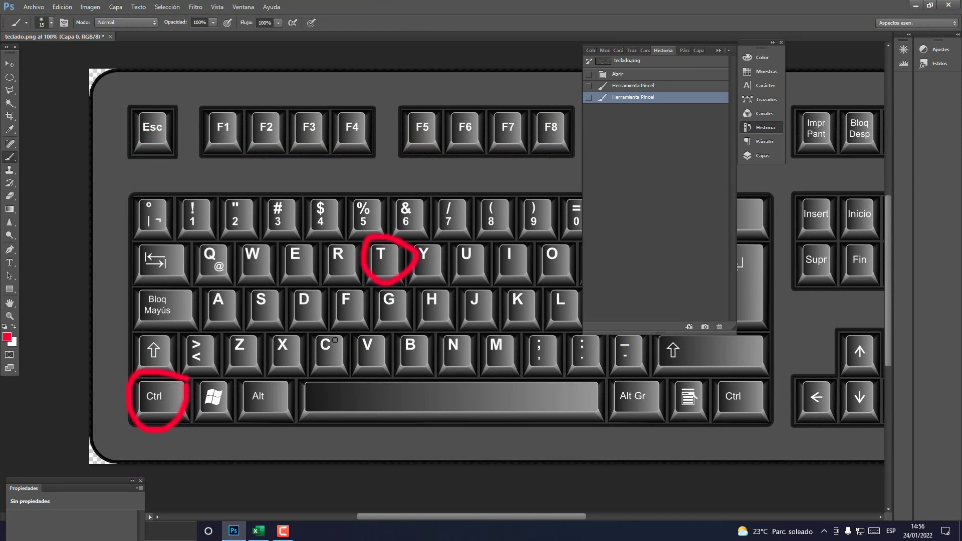
pyautogui.hotkey('alt', 'Tab')
# Convert the BASE DATOS 2 data range $B$2:$H$31 into a table with headers
pyautogui.scroll(-1, 397, 399)
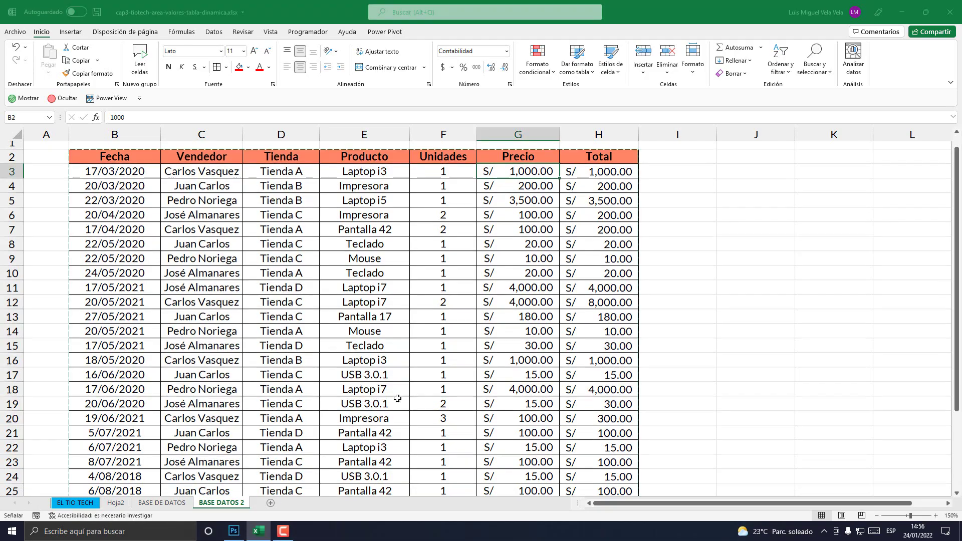
pyautogui.hotkey('ctrl', 't')
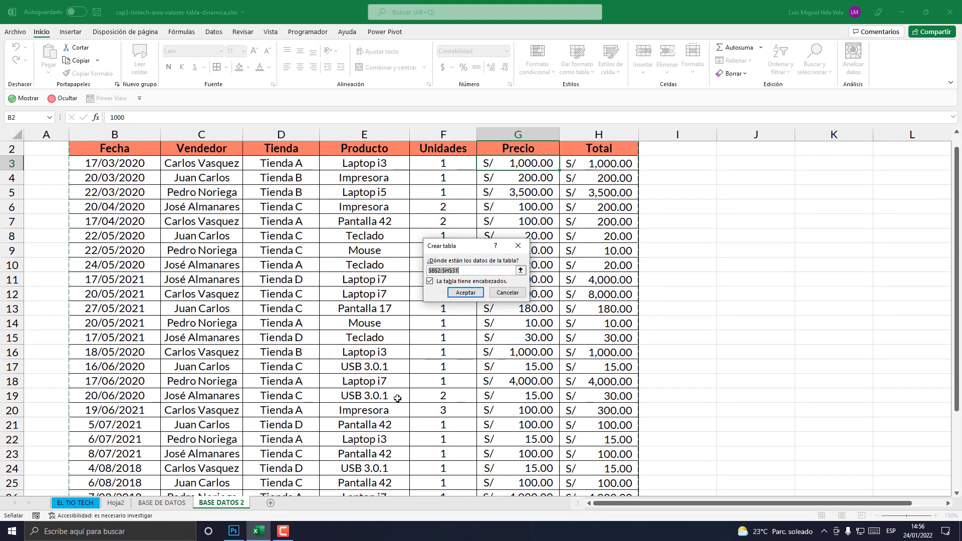
pyautogui.click(457, 296)
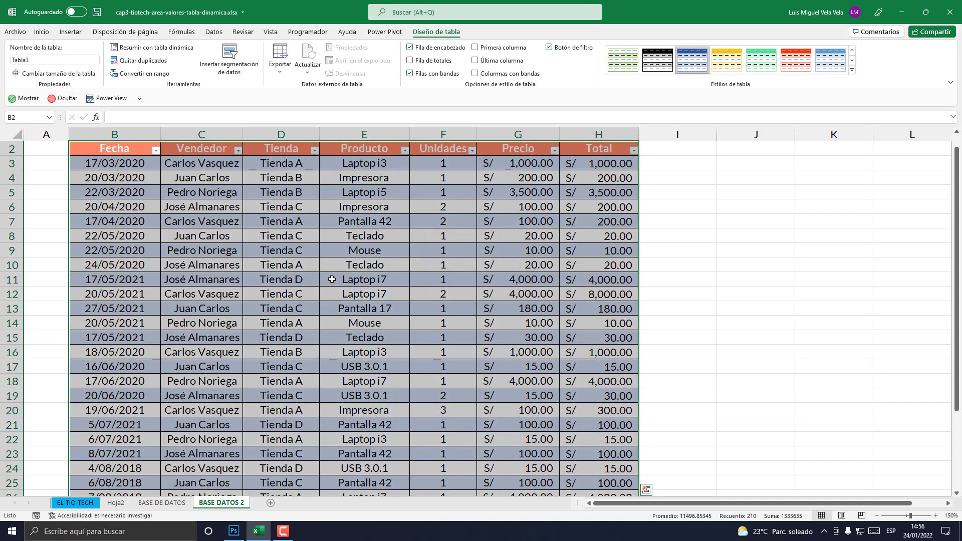
# Insert a pivot table based on Tabla3 in a new worksheet
pyautogui.click(332, 279)
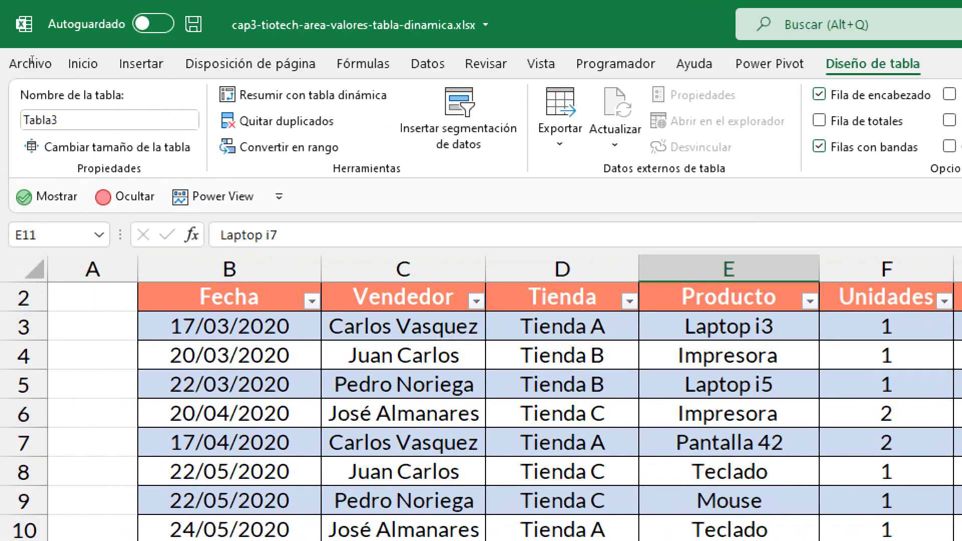
pyautogui.click(141, 64)
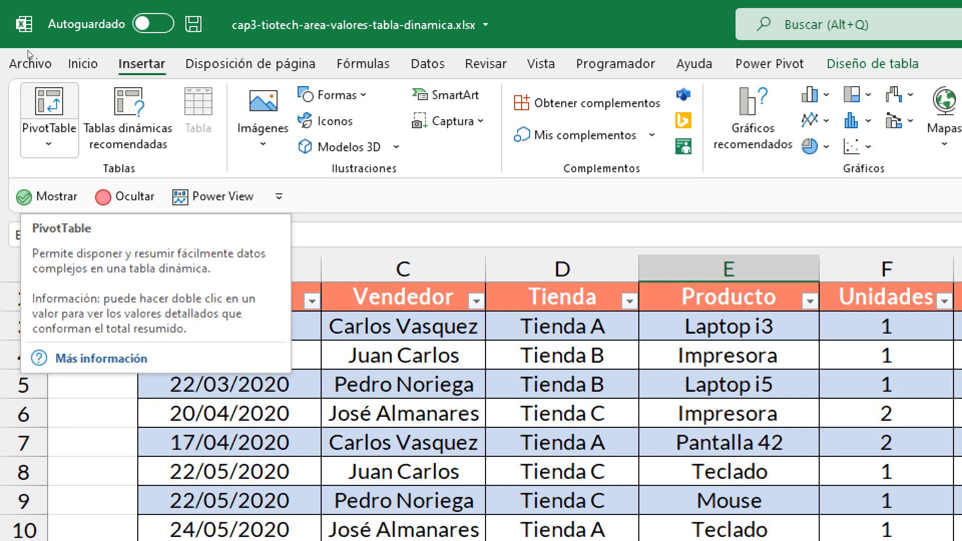
pyautogui.click(49, 102)
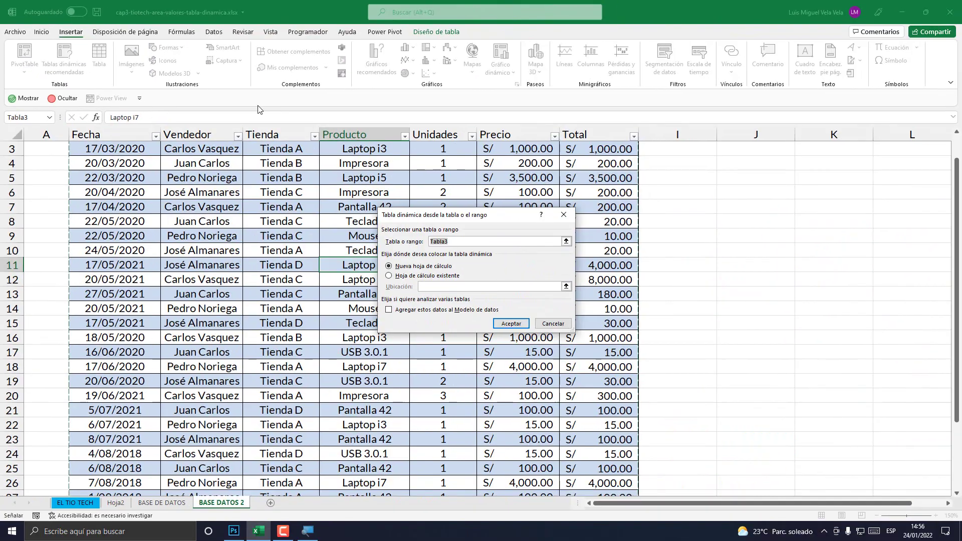
pyautogui.moveTo(462, 219); pyautogui.dragTo(513, 197)
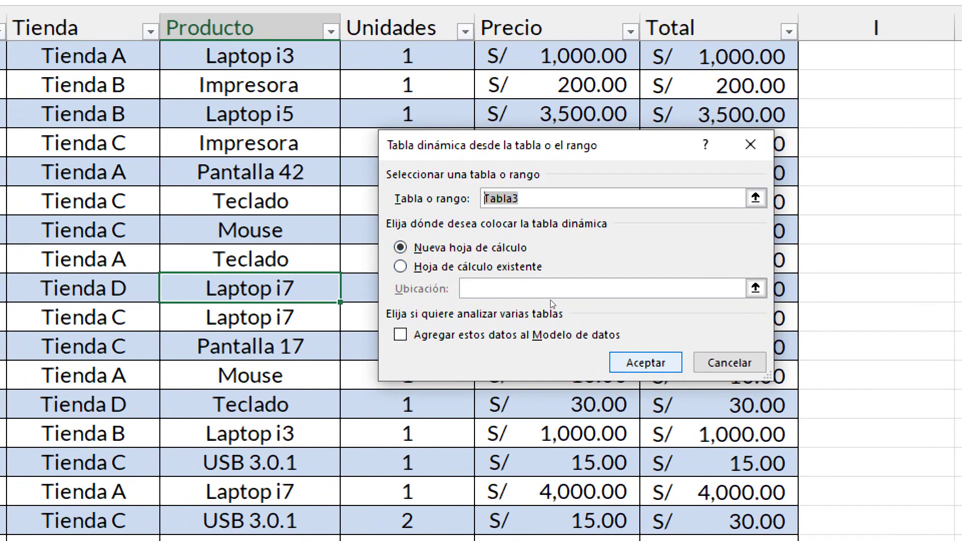
pyautogui.press('Return')
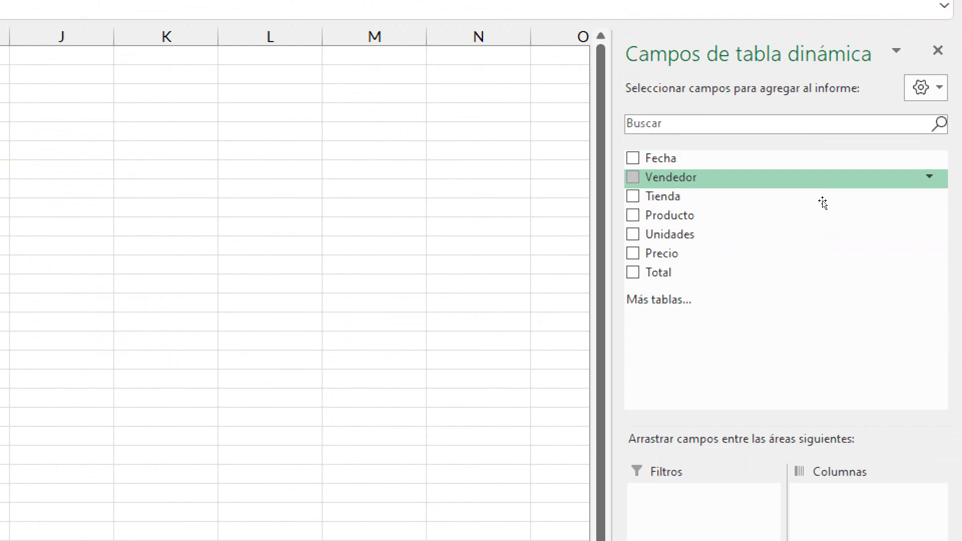
# Add the Vendedor field to the pivot table's Valores area and examine its header and value in A3:A4
pyautogui.moveTo(824, 203); pyautogui.dragTo(912, 438)
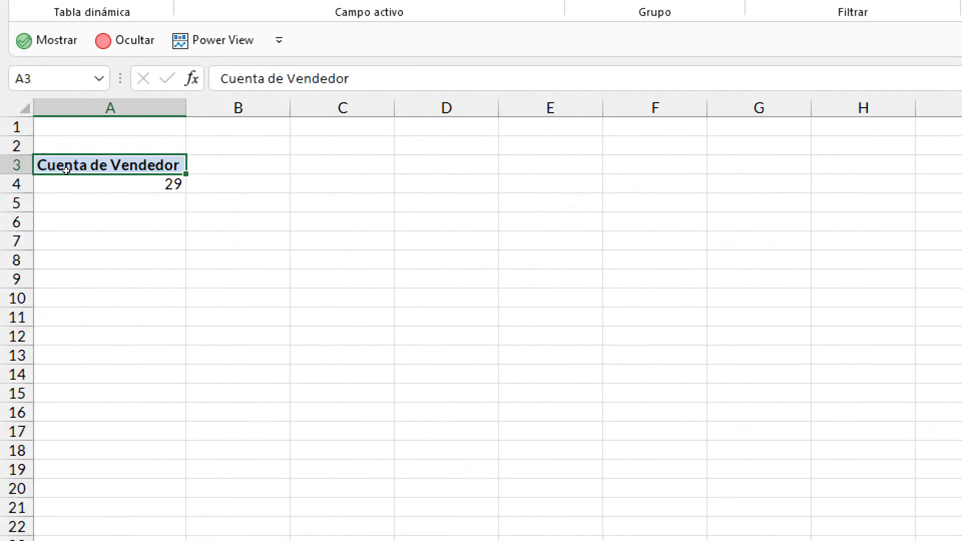
pyautogui.press('Down')
pyautogui.press('Up')
pyautogui.press('Down')
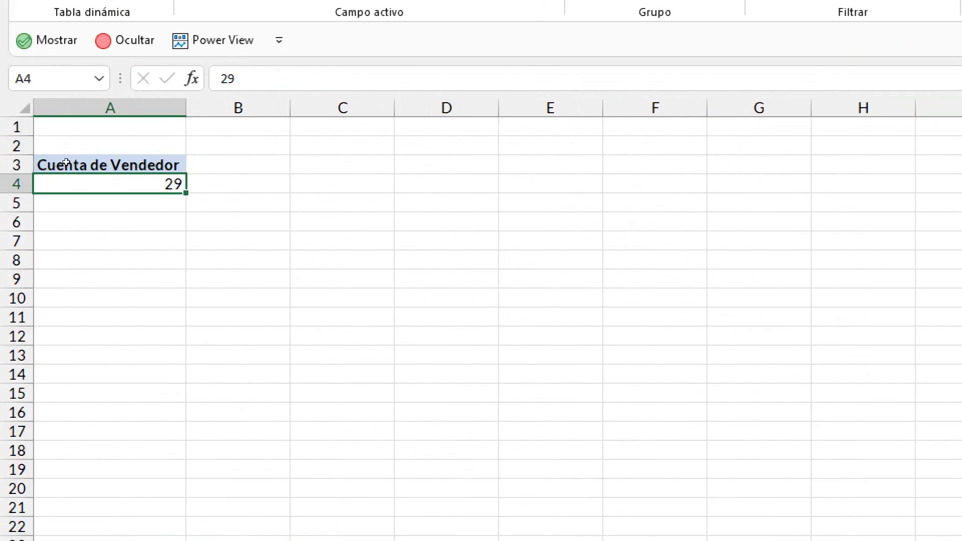
pyautogui.press('Up')
pyautogui.press('Down')
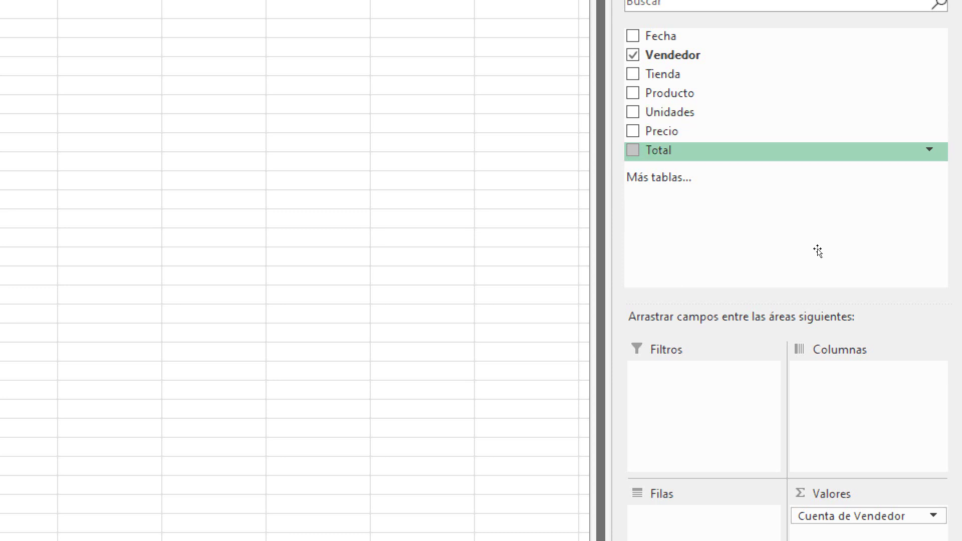
# Add the Total field to the Valores area below Cuenta de Vendedor and select its result in B4
pyautogui.moveTo(814, 253); pyautogui.dragTo(913, 540)
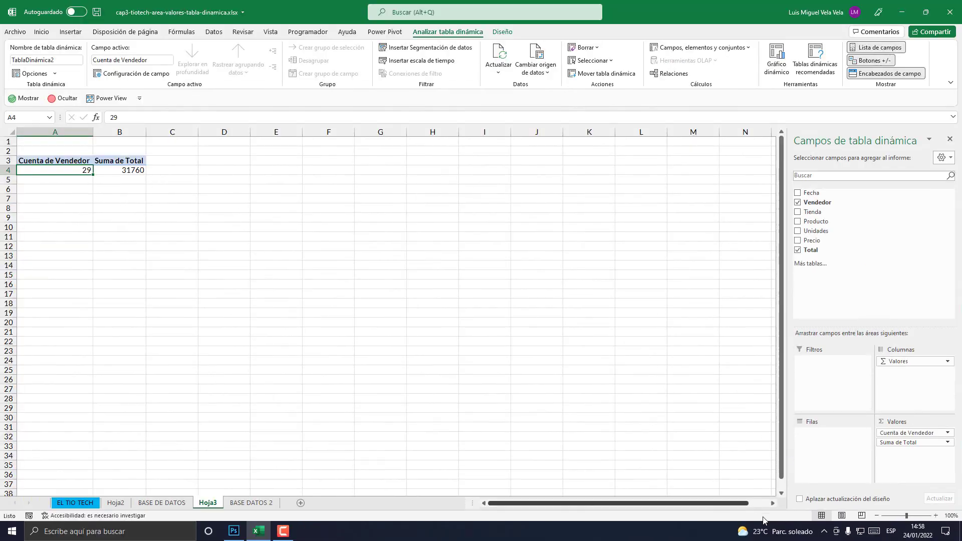
pyautogui.click(936, 516)
pyautogui.click(935, 516)
pyautogui.click(936, 515)
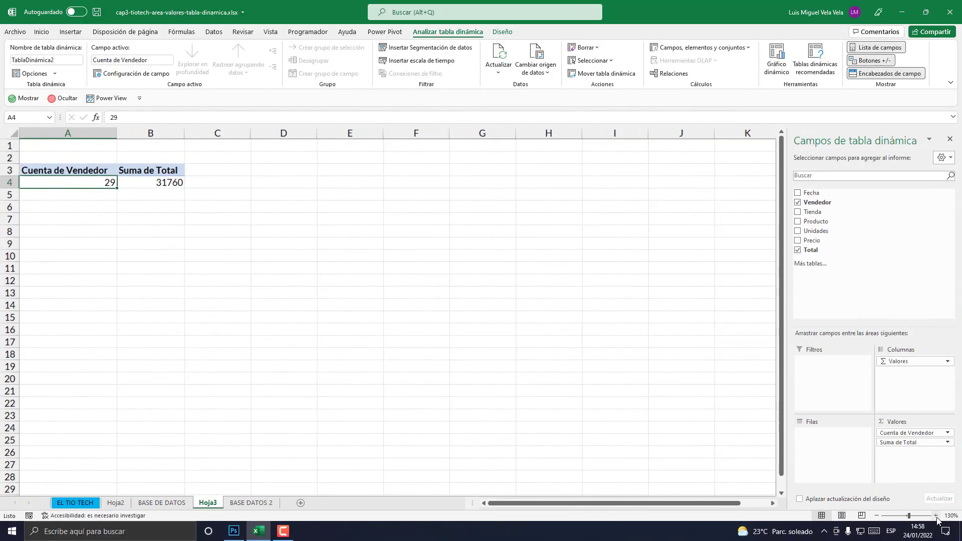
pyautogui.click(935, 516)
pyautogui.click(935, 515)
pyautogui.click(936, 516)
pyautogui.click(936, 515)
pyautogui.click(936, 516)
pyautogui.scroll(1, 400, 342)
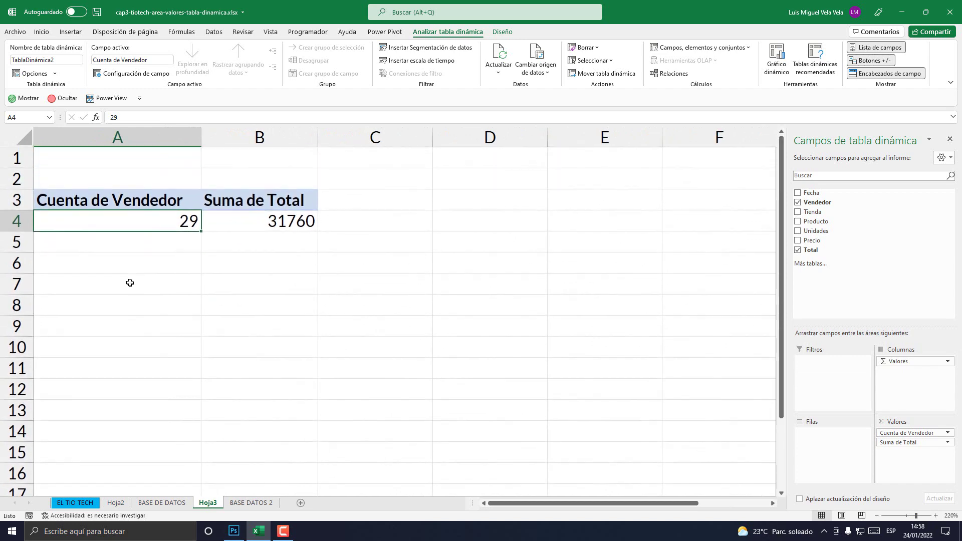
pyautogui.click(275, 221)
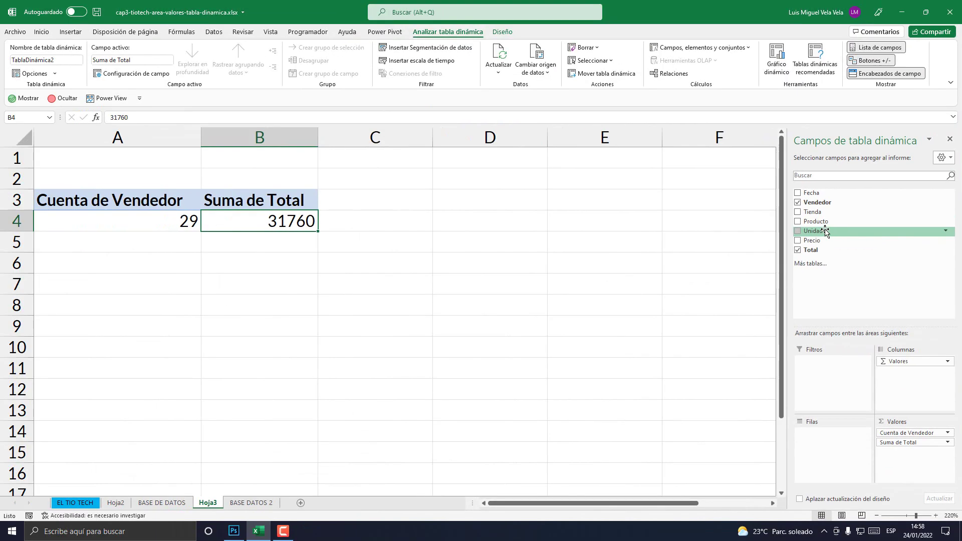
# Add the Unidades field to the Valores area below Suma de Total and go through the pivot table's results in row 4
pyautogui.moveTo(821, 233); pyautogui.dragTo(814, 529)
pyautogui.moveTo(887, 379); pyautogui.dragTo(897, 453)
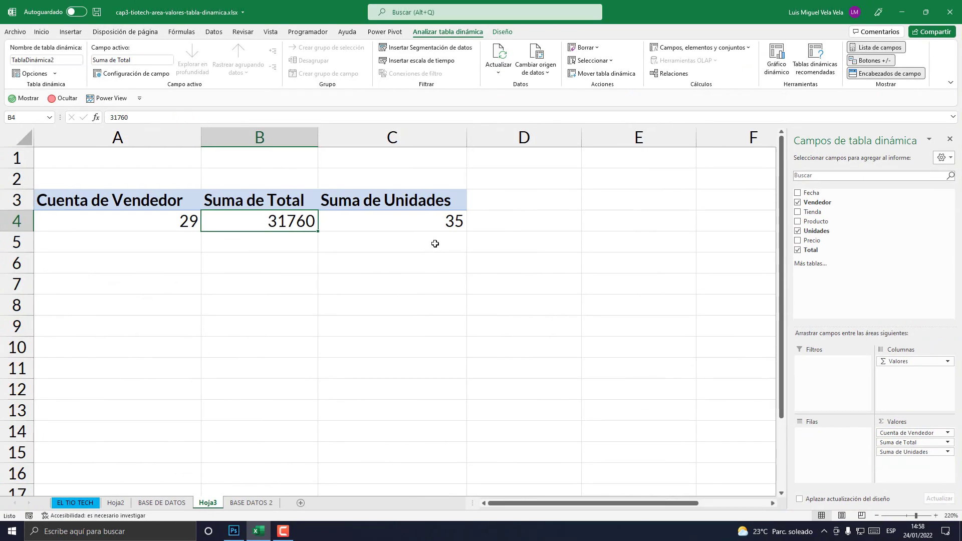
pyautogui.click(433, 224)
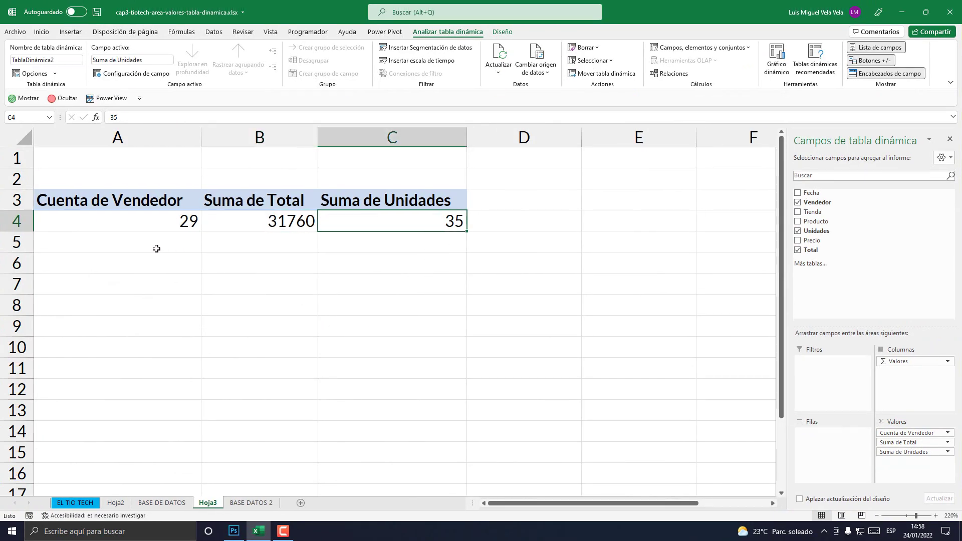
pyautogui.click(163, 222)
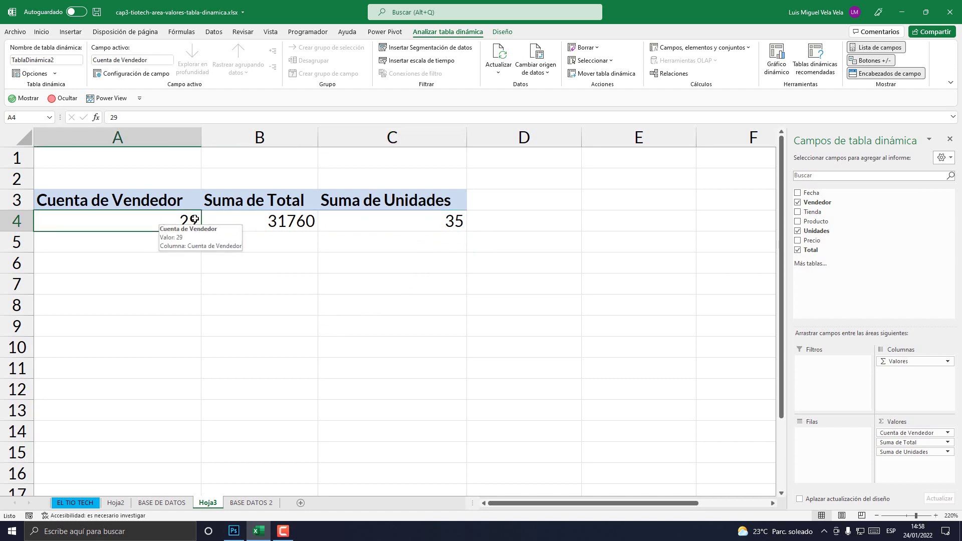
pyautogui.click(245, 219)
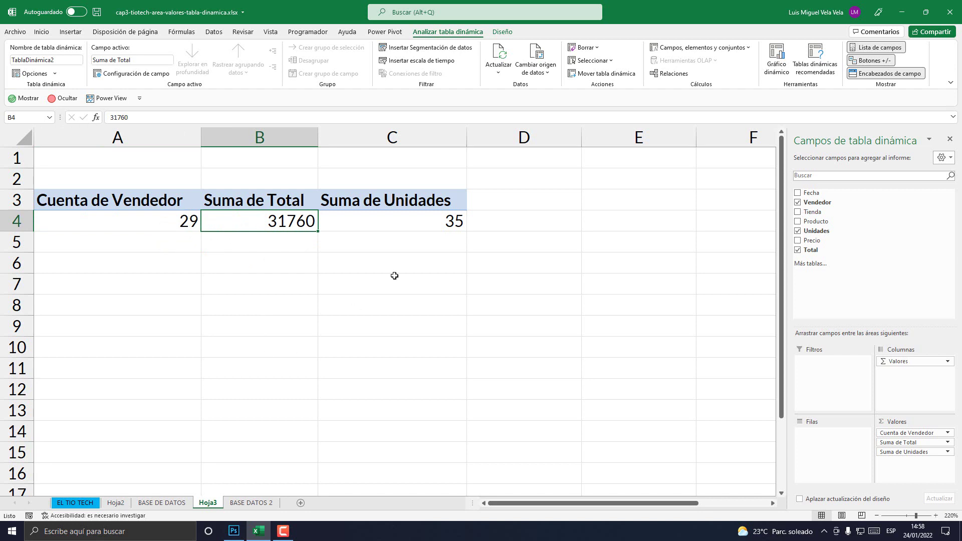
pyautogui.click(426, 221)
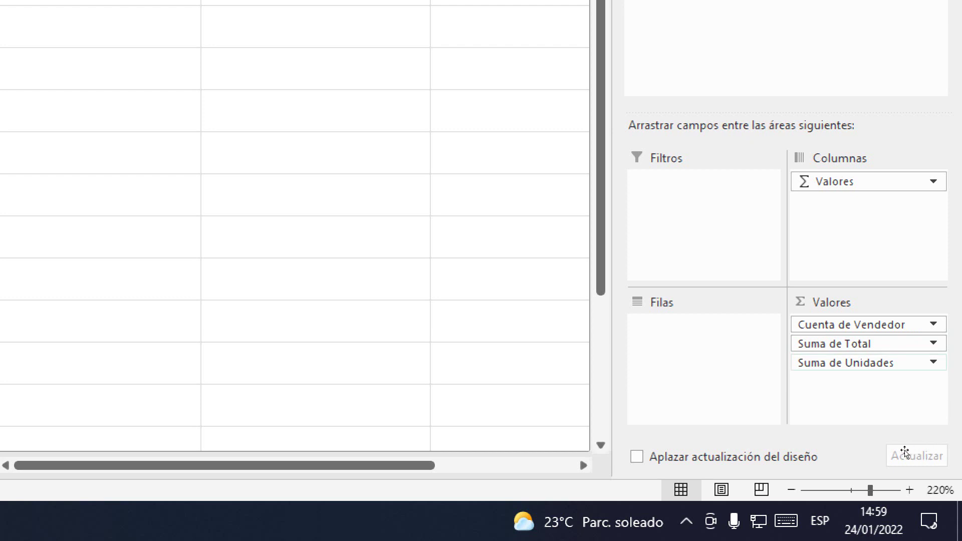
# Move Suma de Unidades to the first place in the Valores area and check the new column order
pyautogui.moveTo(916, 455); pyautogui.dragTo(913, 432)
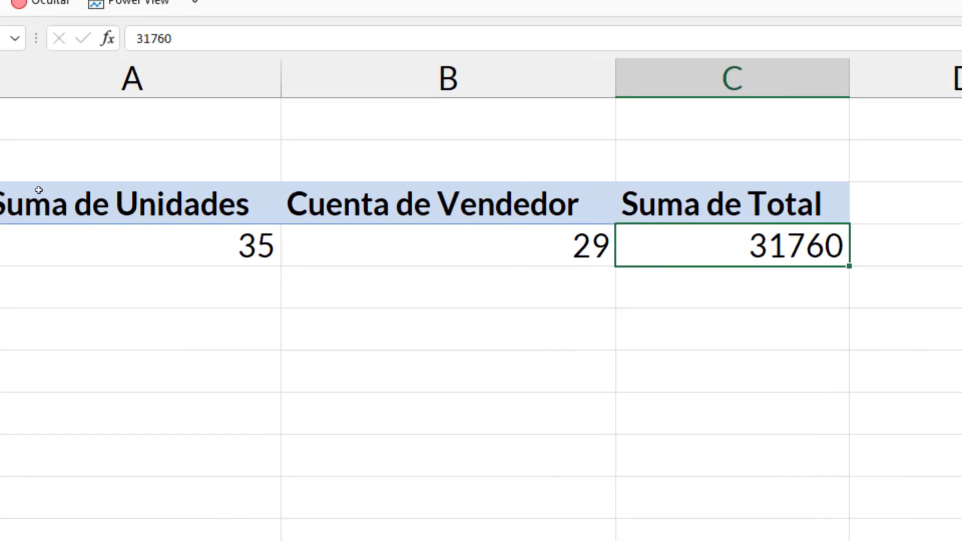
pyautogui.press('Left')
pyautogui.press('Left')
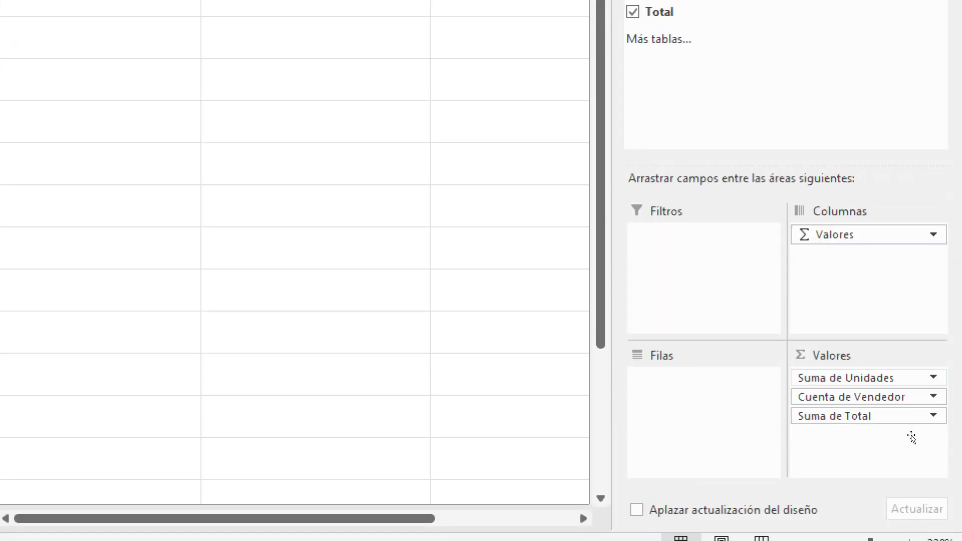
# Place Cuenta de Vendedor after Suma de Total in the Valores area and check the reordered results in A4:C4
pyautogui.moveTo(935, 442); pyautogui.dragTo(912, 456)
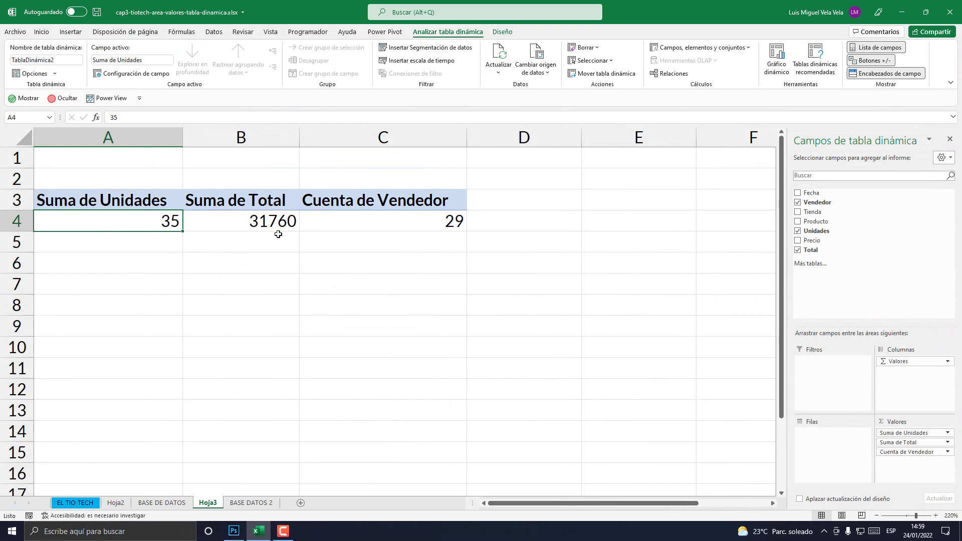
pyautogui.click(360, 229)
pyautogui.click(254, 225)
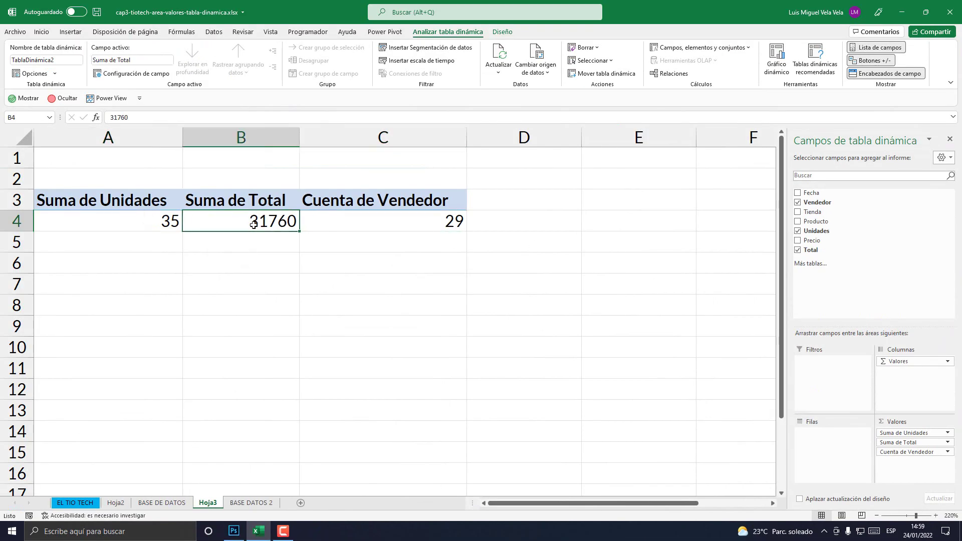
pyautogui.click(151, 224)
pyautogui.click(361, 230)
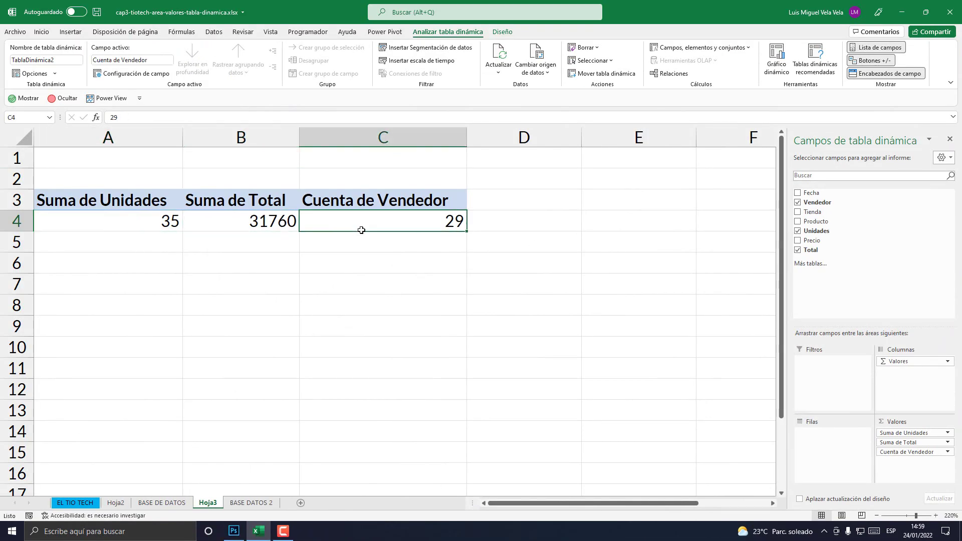
pyautogui.click(141, 221)
pyautogui.click(405, 223)
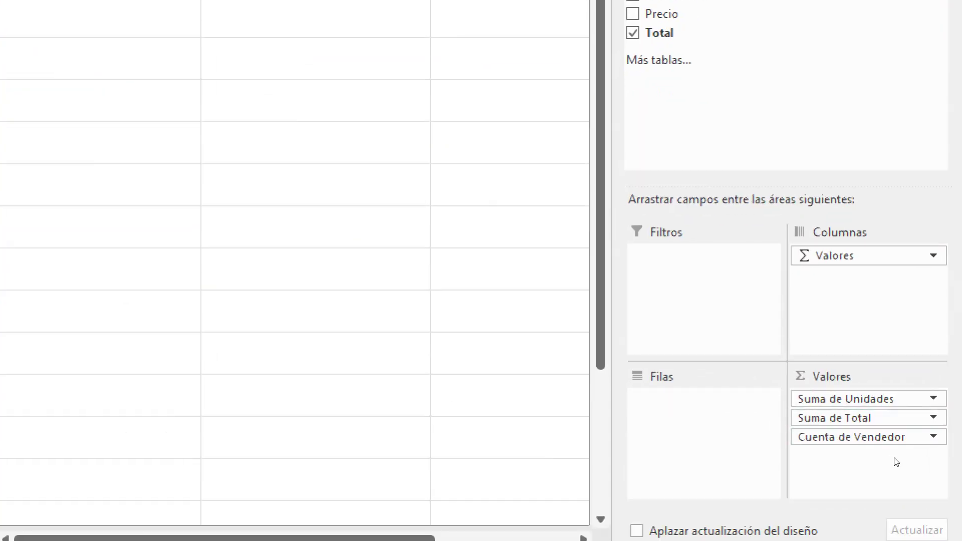
# Set the Vendedor value field to summarize by Suma instead of Recuento
pyautogui.click(944, 442)
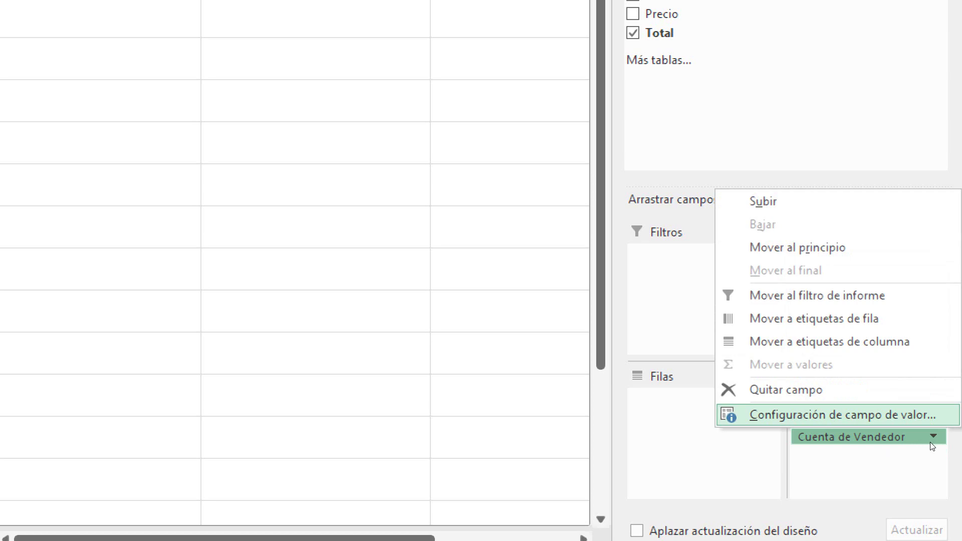
pyautogui.press('Return')
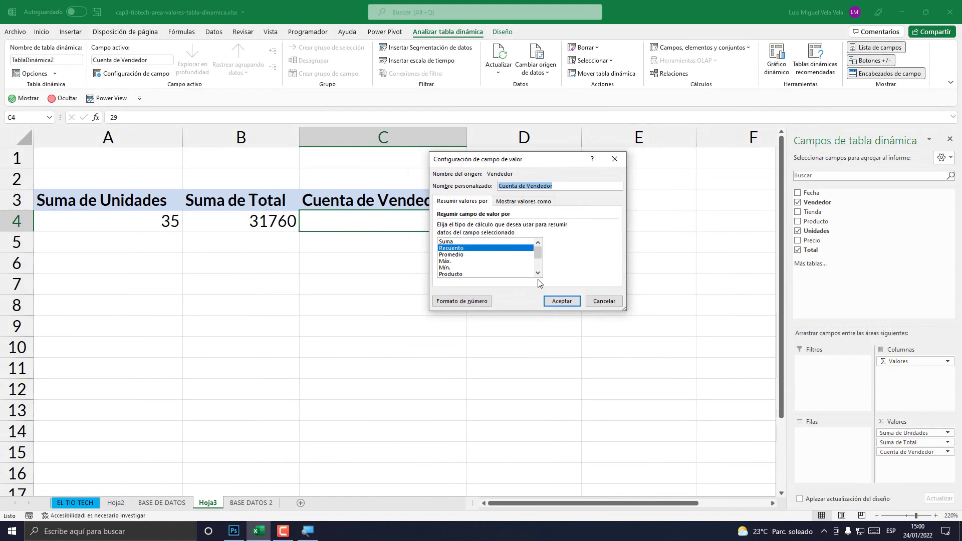
pyautogui.click(454, 243)
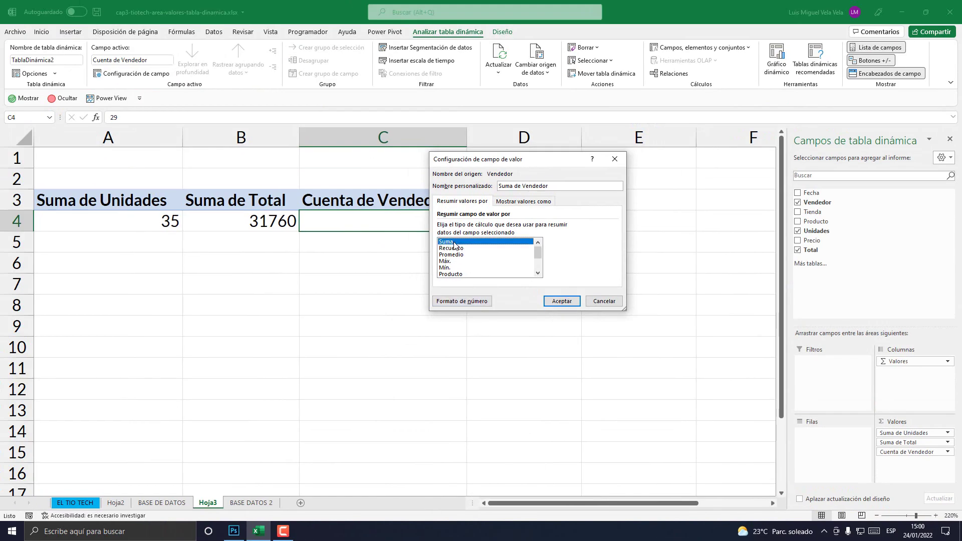
pyautogui.moveTo(539, 162); pyautogui.dragTo(605, 170)
pyautogui.click(627, 309)
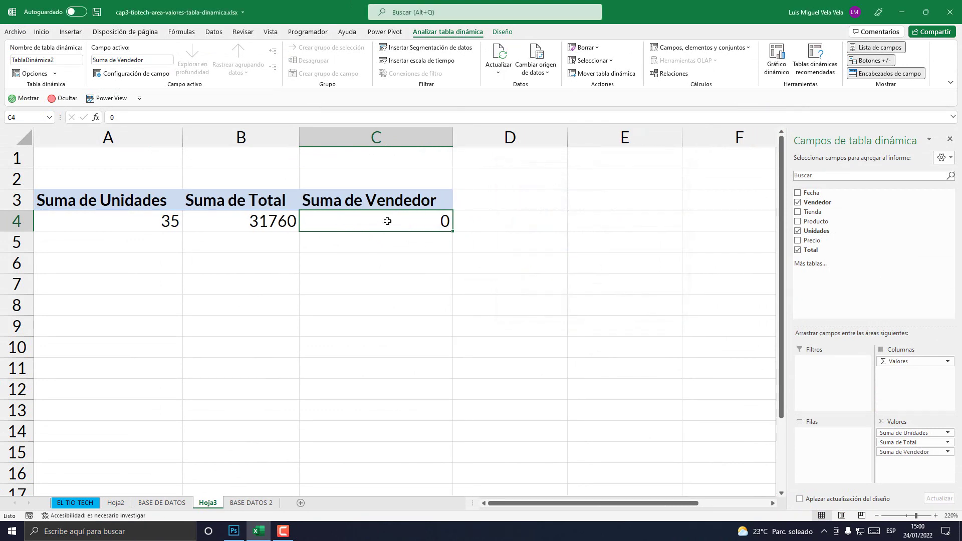
# Try to clear the Suma de Vendedor value in C4
pyautogui.press('Delete')
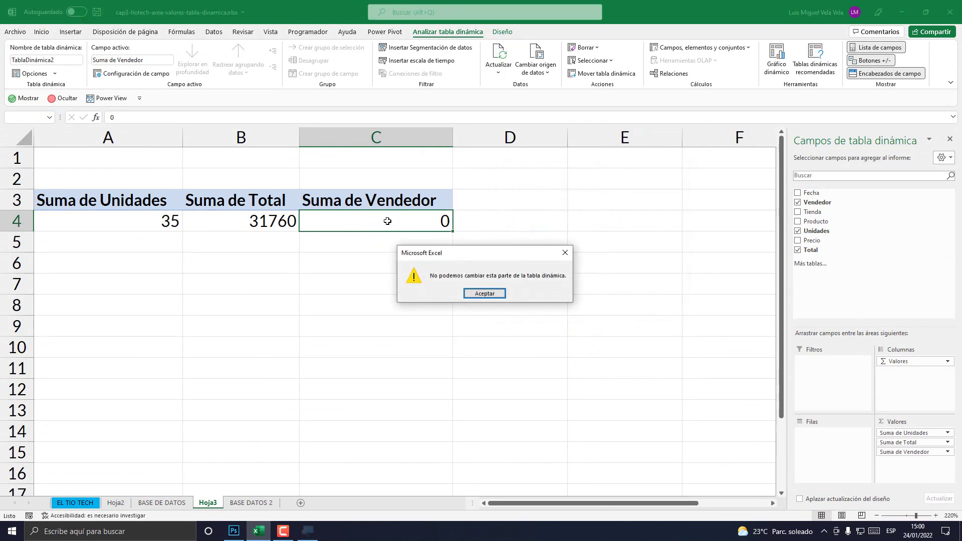
pyautogui.press('Return')
pyautogui.press('super')
pyautogui.click(625, 39)
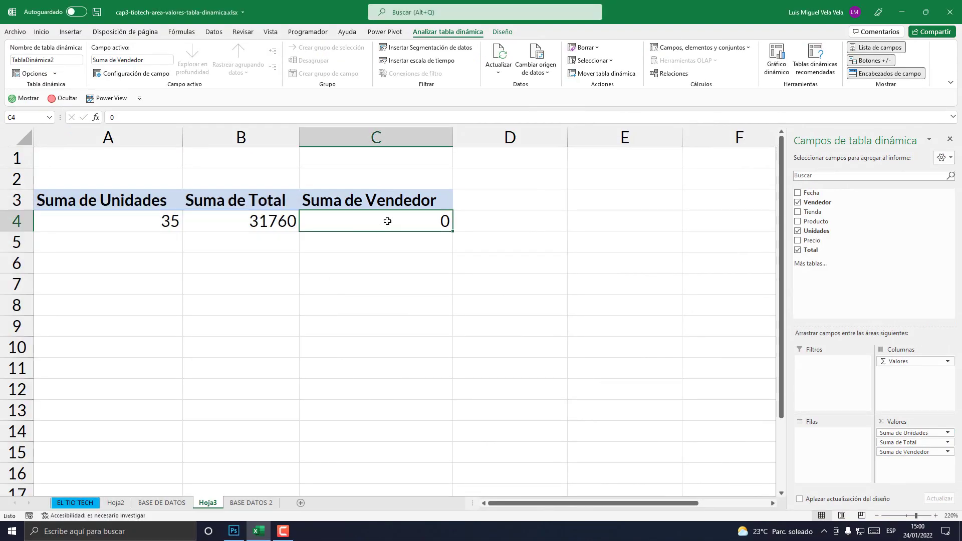
# Review the text entries of the Vendedor column in BASE DE DATOS, check BASE DATOS 2, and return to Hoja3
pyautogui.click(161, 502)
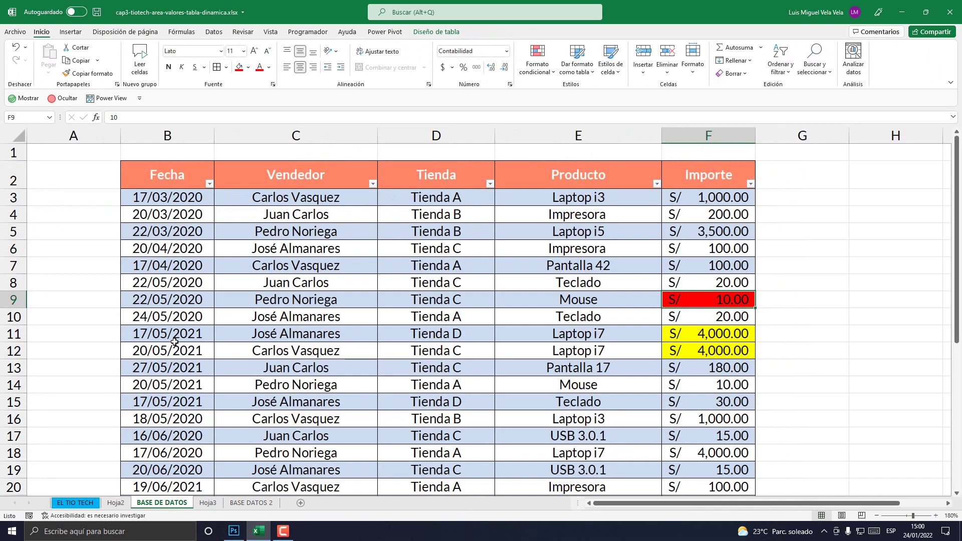
pyautogui.click(293, 136)
pyautogui.moveTo(285, 200); pyautogui.dragTo(286, 487)
pyautogui.click(251, 503)
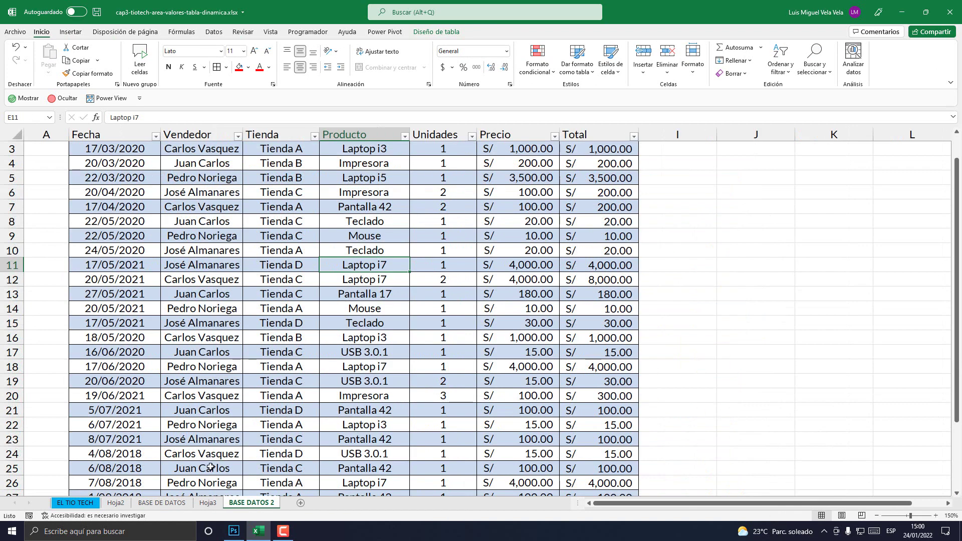
pyautogui.click(208, 503)
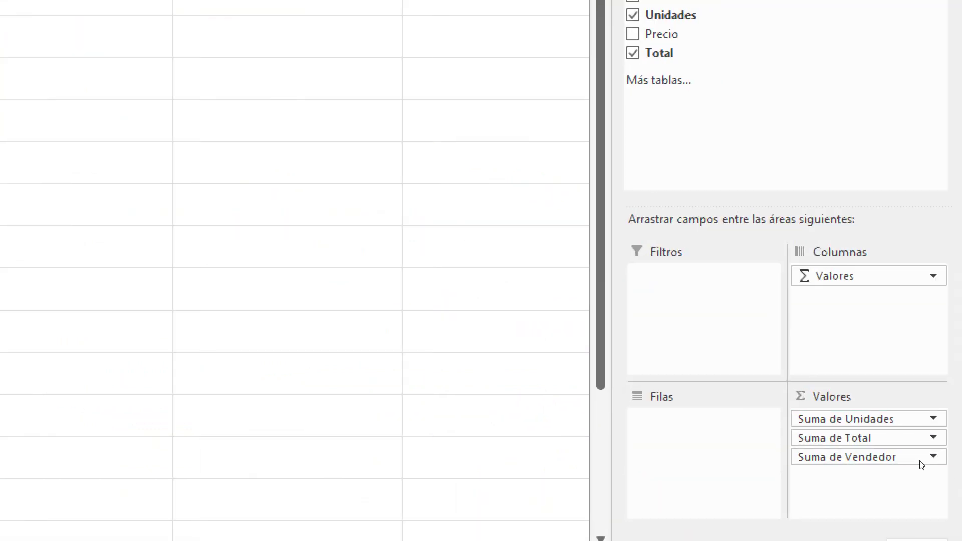
# Set the Vendedor value field to summarize by Recuento instead of Suma and dismiss the open alert
pyautogui.click(944, 456)
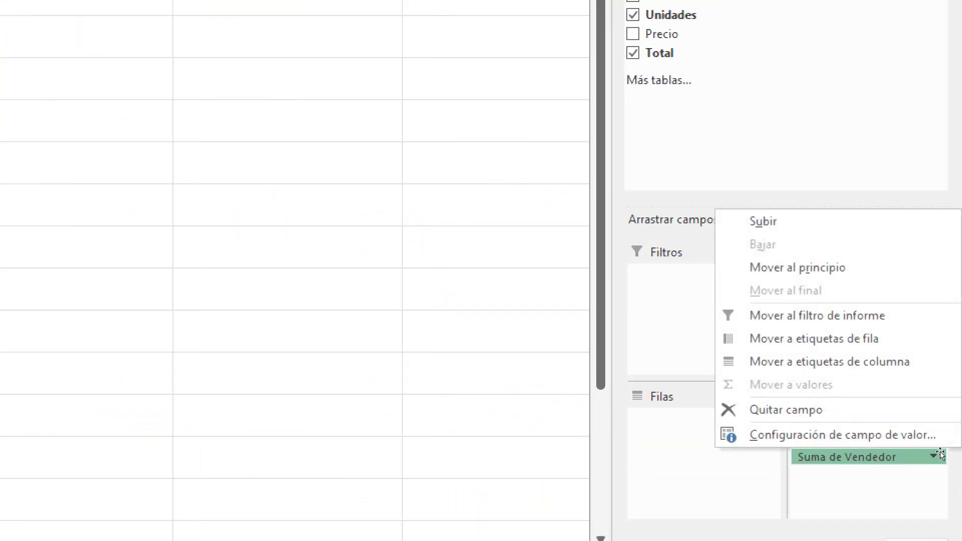
pyautogui.click(906, 438)
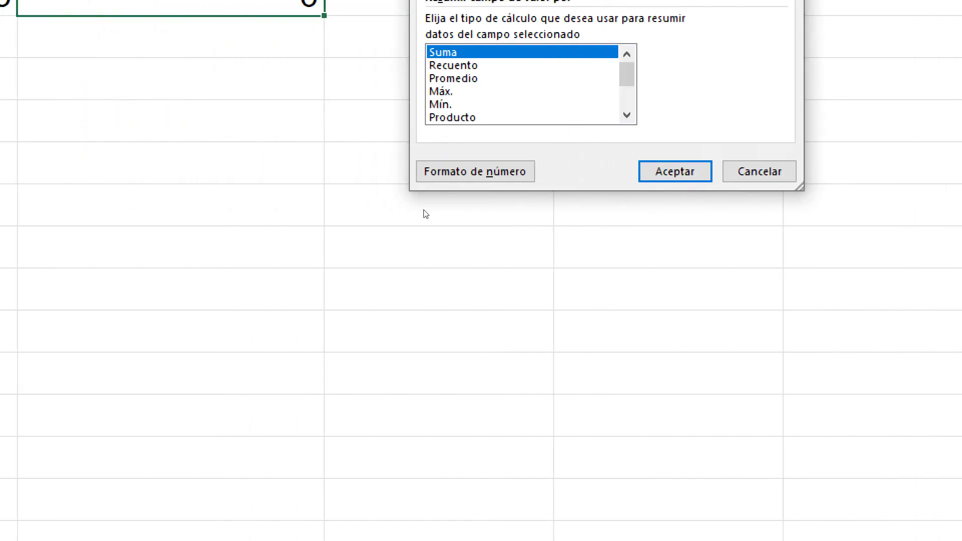
pyautogui.press('Down')
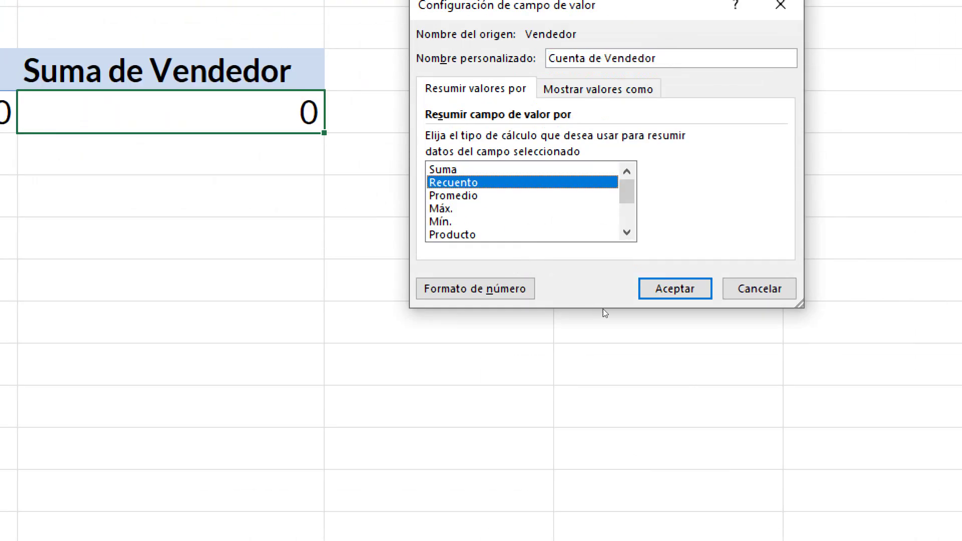
pyautogui.press('Return')
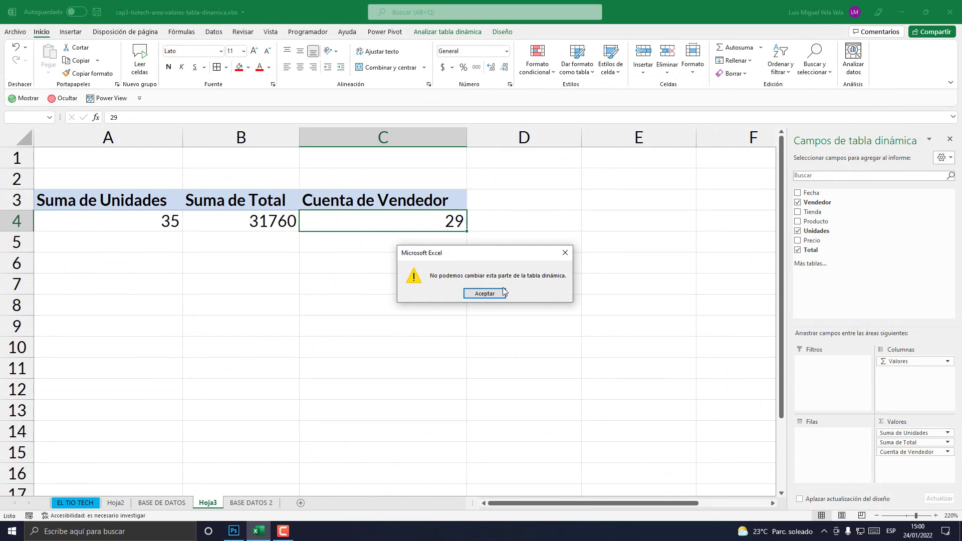
pyautogui.click(498, 293)
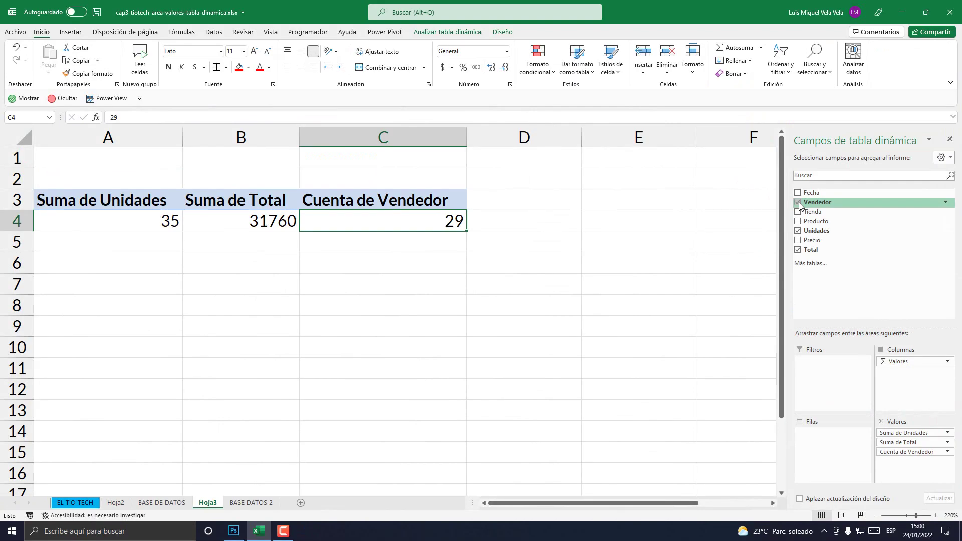
# Remove Vendedor from the pivot table and add it back to the Valores area after Suma de Total
pyautogui.click(634, 128)
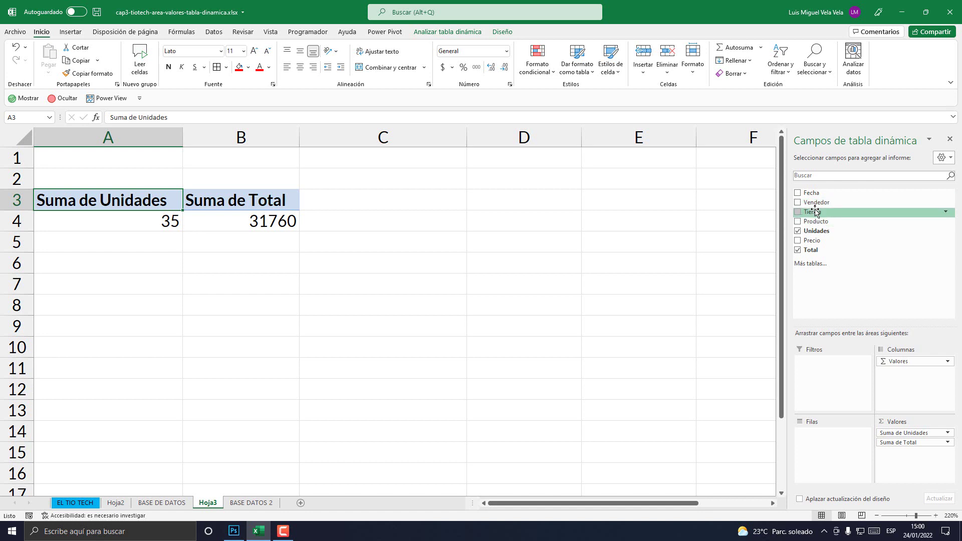
pyautogui.moveTo(815, 202); pyautogui.dragTo(917, 456)
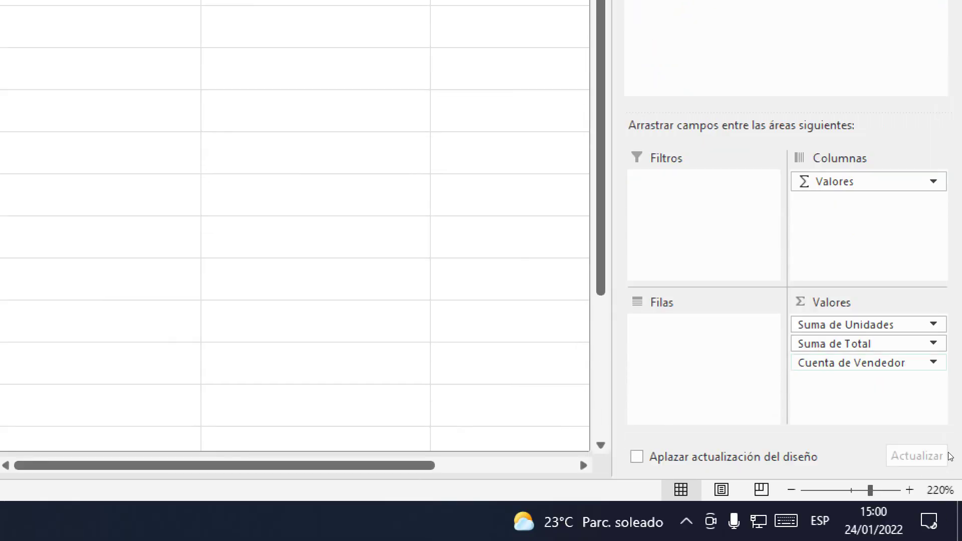
# Remove the Cuenta de Vendedor field from the Valores area
pyautogui.click(933, 362)
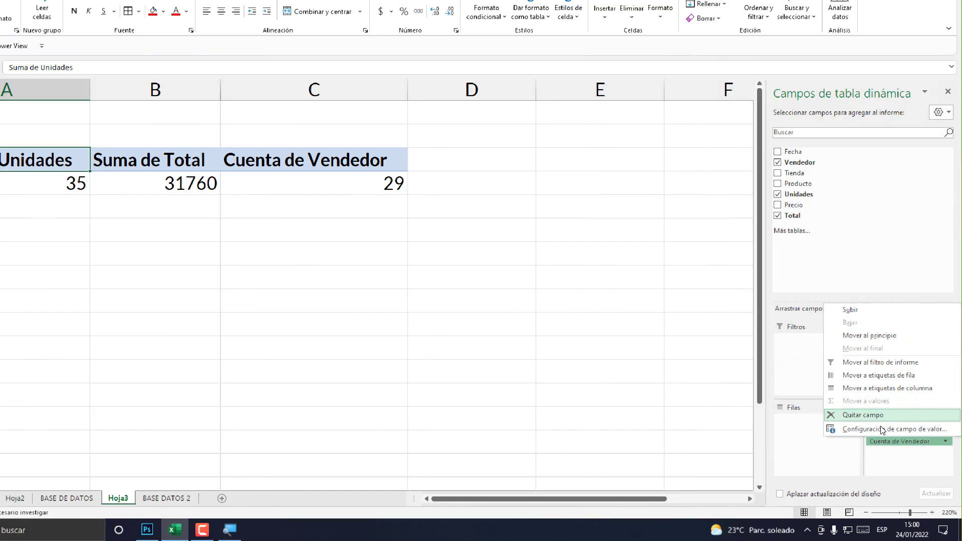
pyautogui.click(797, 315)
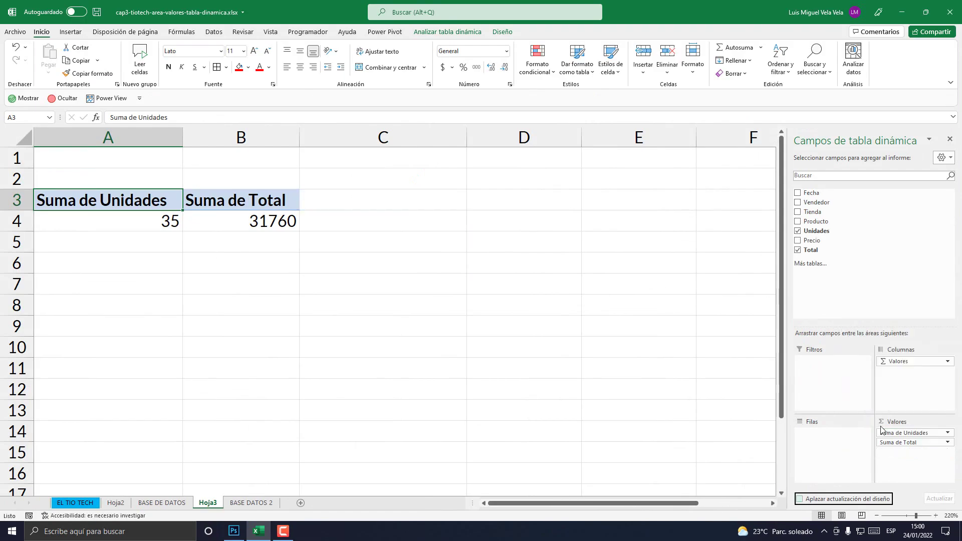